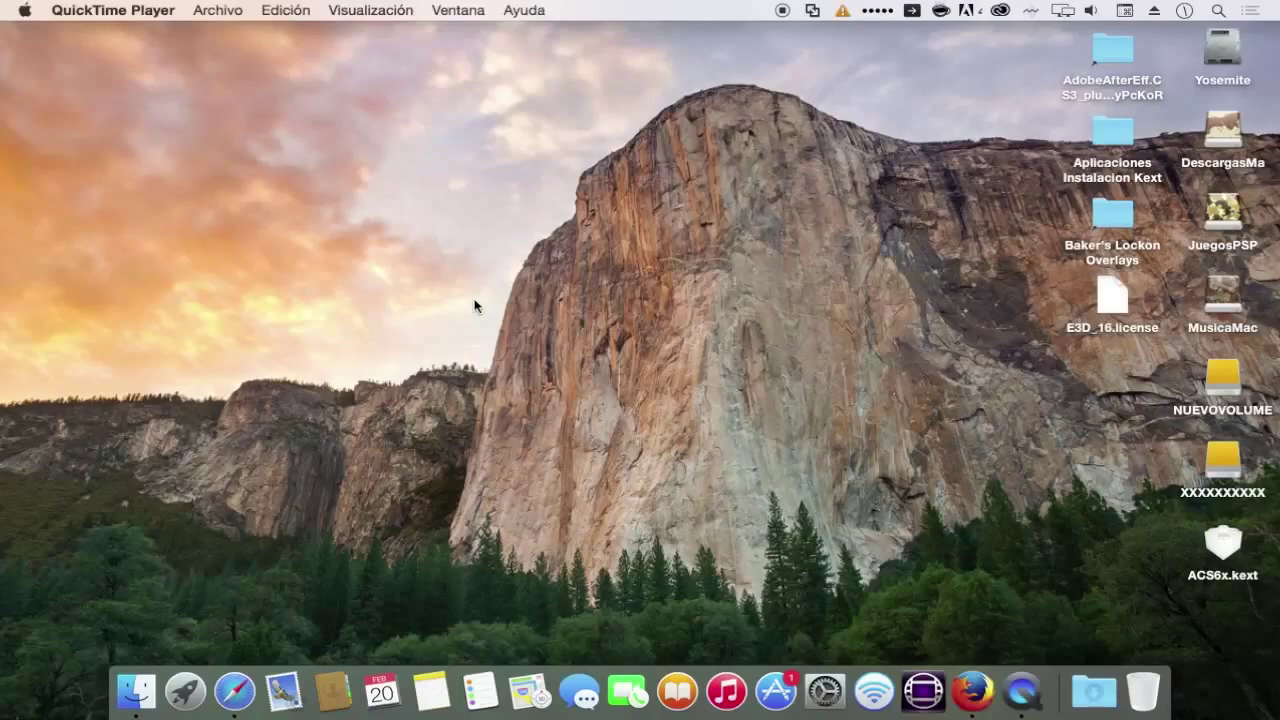
# Step: Open the Aplicaciones Instalacion Kext folder from the desktop and move its window aside
pyautogui.doubleClick(1113, 128)
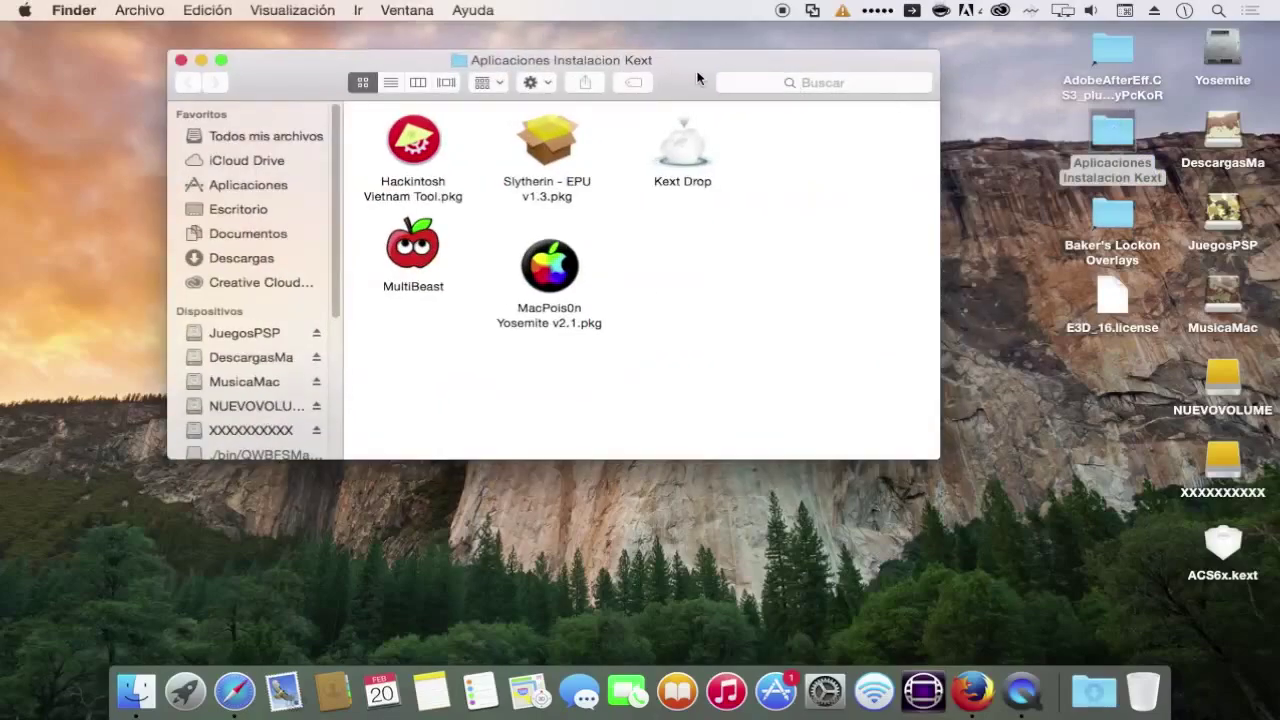
pyautogui.moveTo(310, 66); pyautogui.dragTo(642, 37)
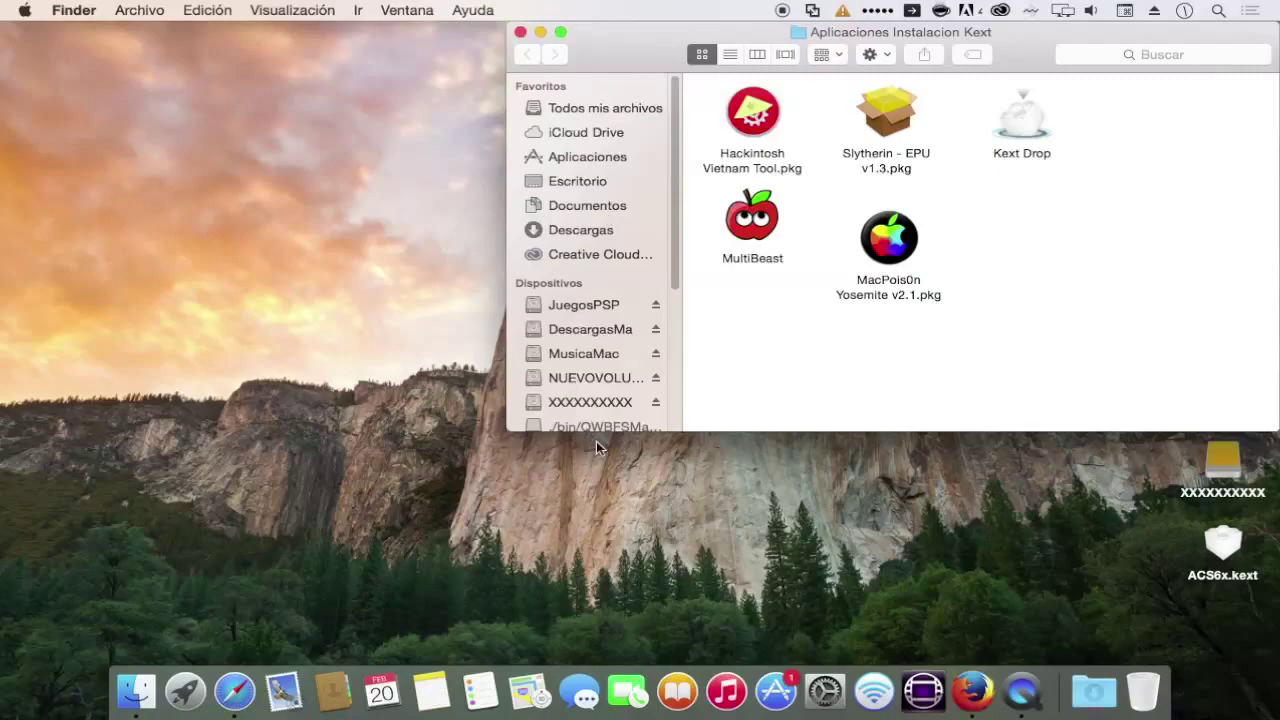
pyautogui.moveTo(753, 286); pyautogui.dragTo(751, 309)
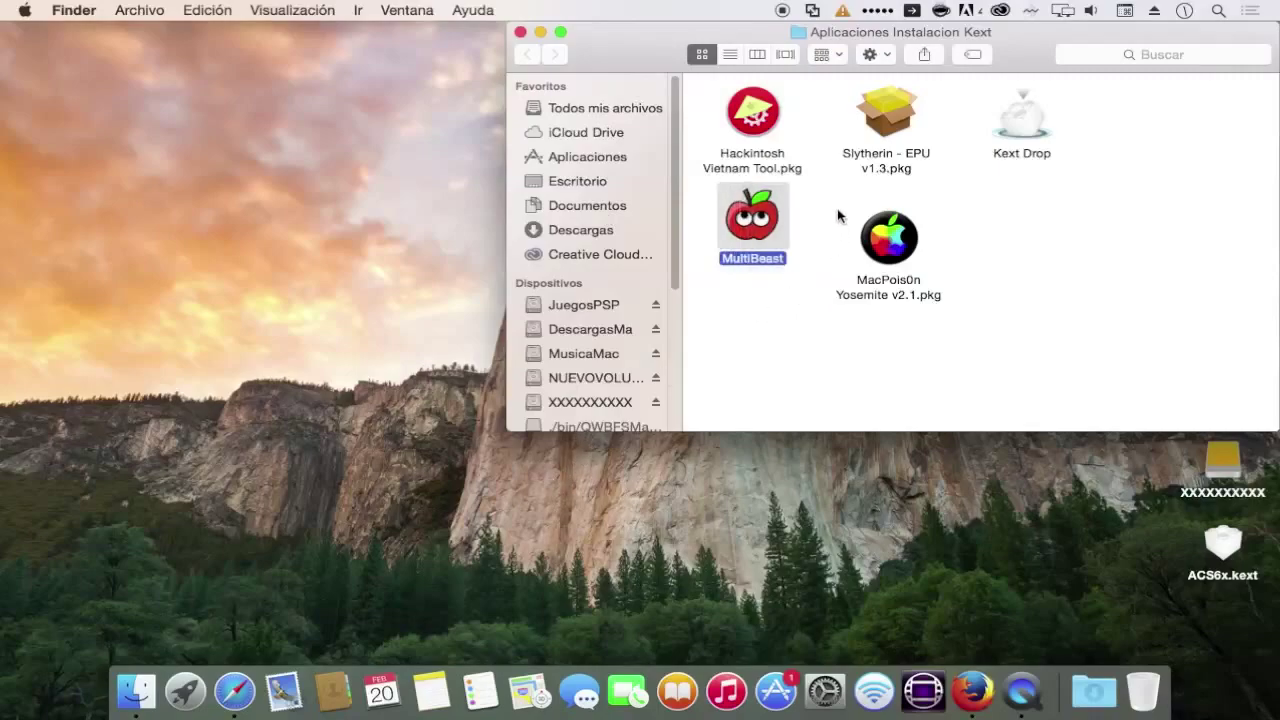
pyautogui.moveTo(843, 214); pyautogui.dragTo(726, 314)
pyautogui.click(707, 291)
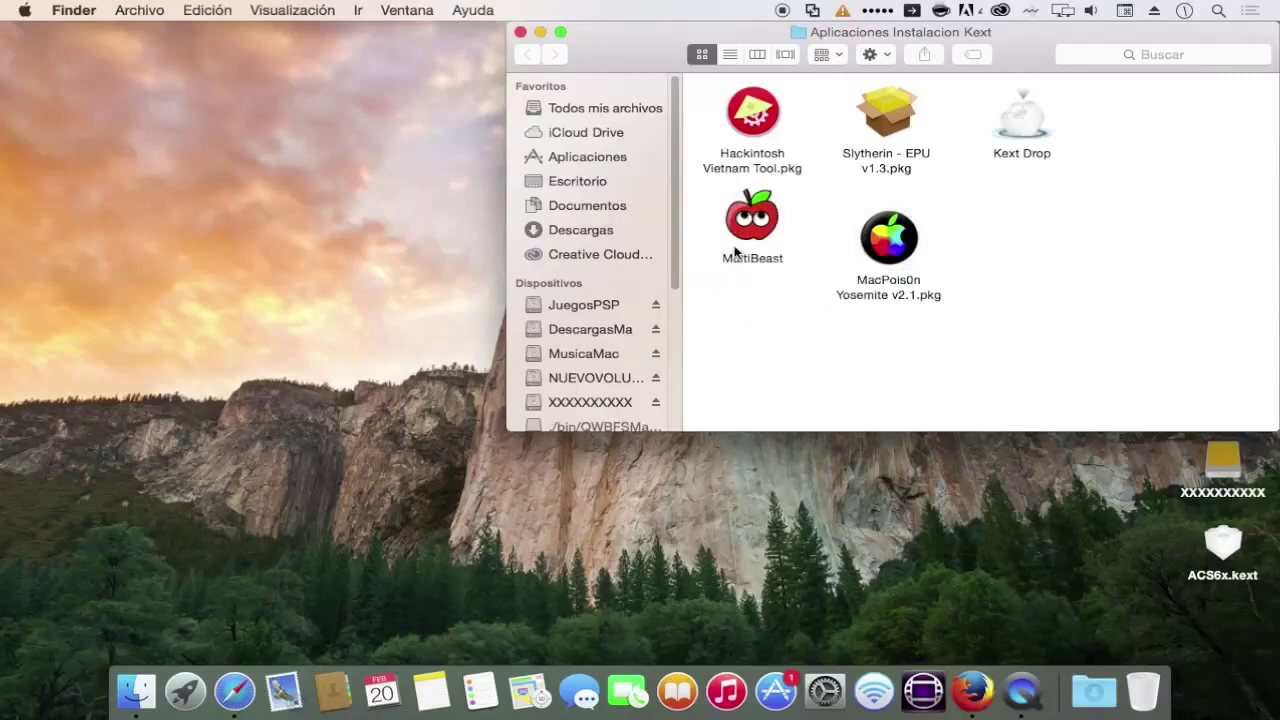
pyautogui.moveTo(760, 227); pyautogui.dragTo(664, 180)
pyautogui.click(822, 214)
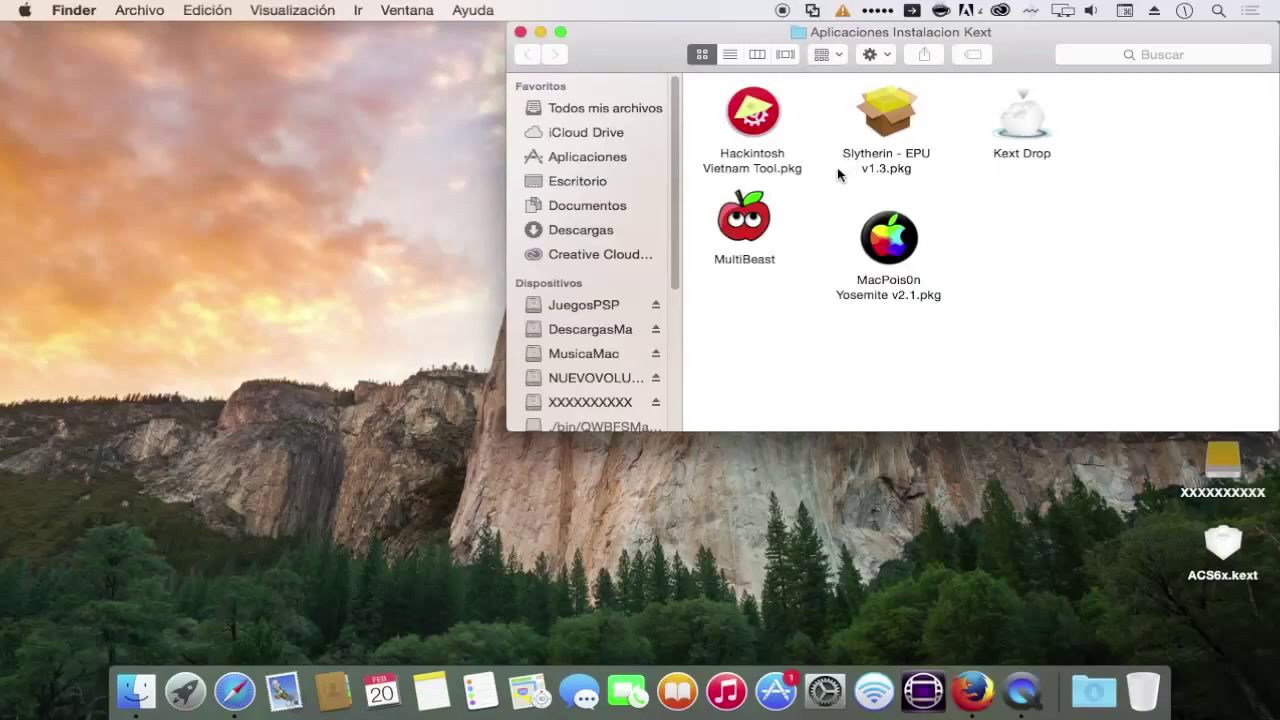
pyautogui.moveTo(934, 82); pyautogui.dragTo(719, 301)
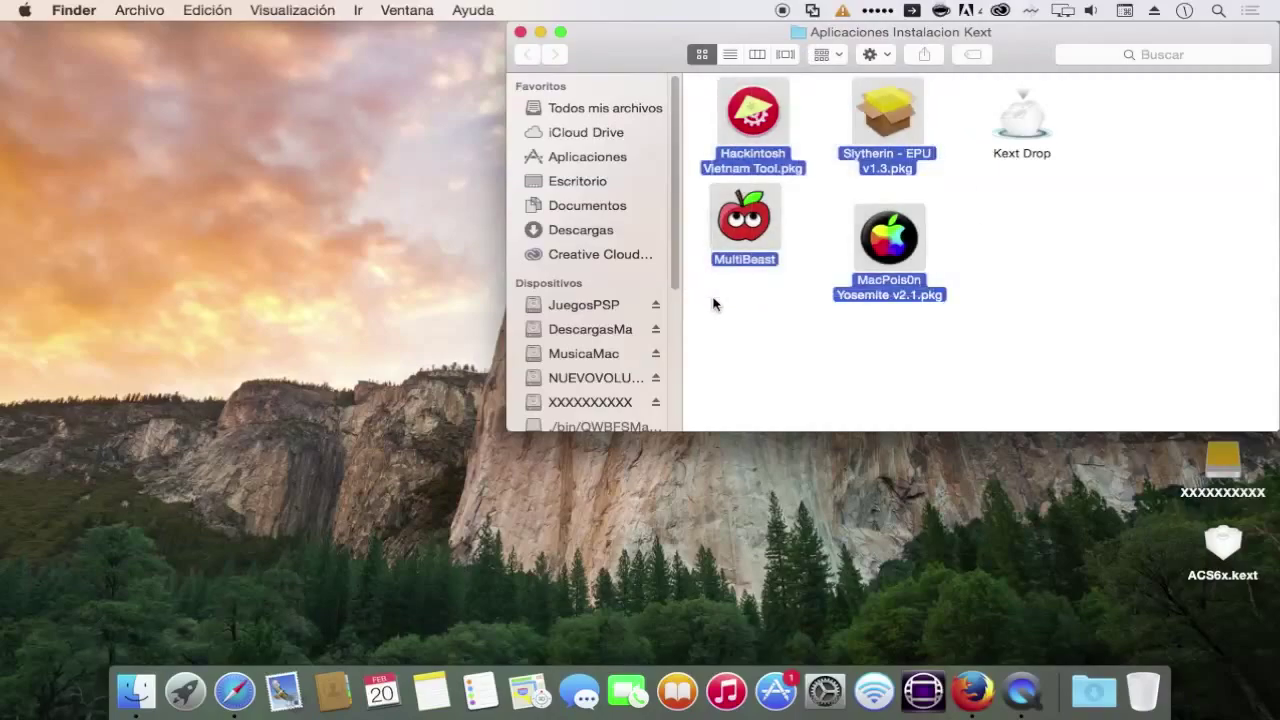
pyautogui.click(719, 301)
pyautogui.moveTo(1083, 102); pyautogui.dragTo(1034, 171)
pyautogui.click(1028, 212)
pyautogui.moveTo(1082, 104); pyautogui.dragTo(1030, 166)
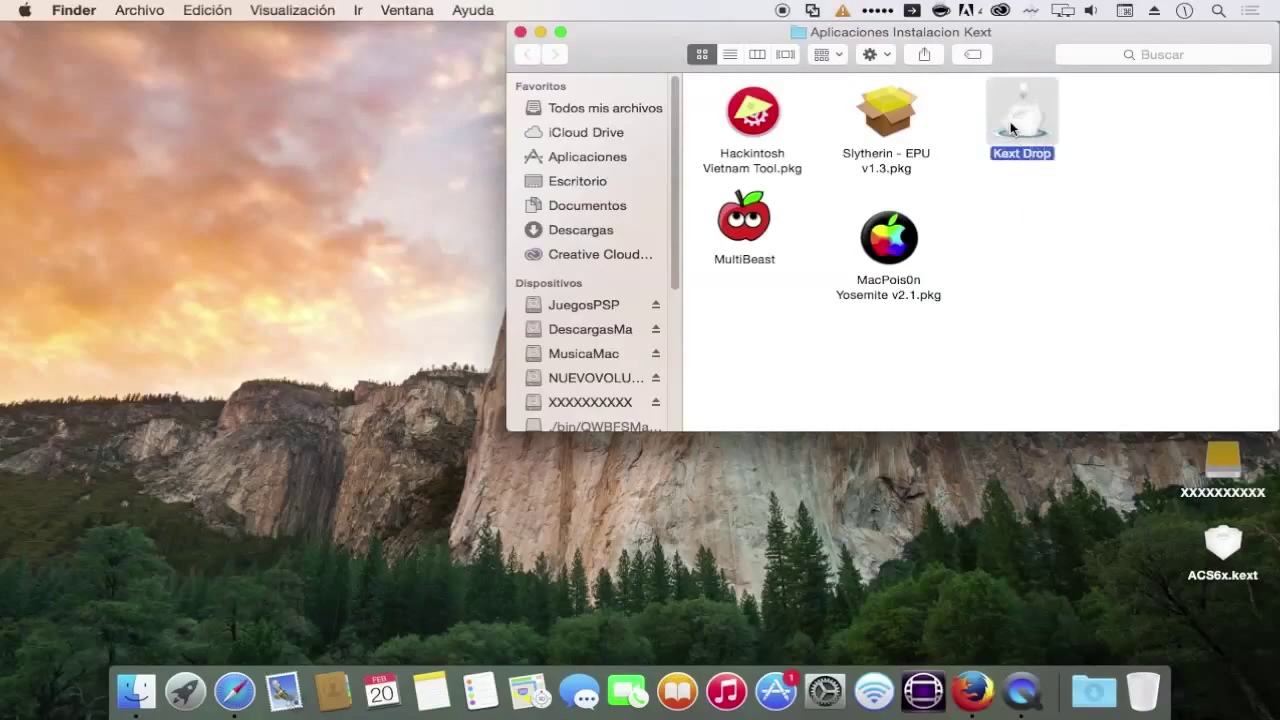
pyautogui.click(969, 121)
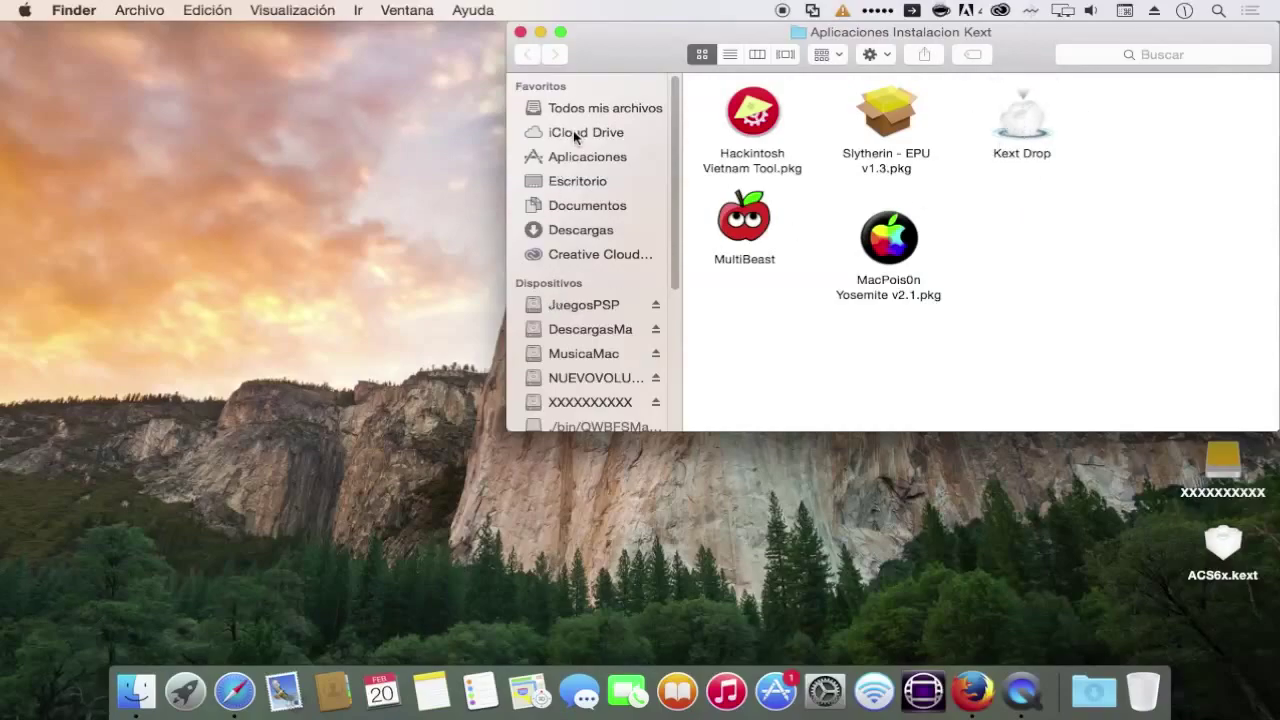
pyautogui.moveTo(982, 112); pyautogui.dragTo(997, 150)
pyautogui.click(999, 212)
# Step: Launch MultiBeast from the folder and arrange its window side by side with the folder window
pyautogui.doubleClick(744, 226)
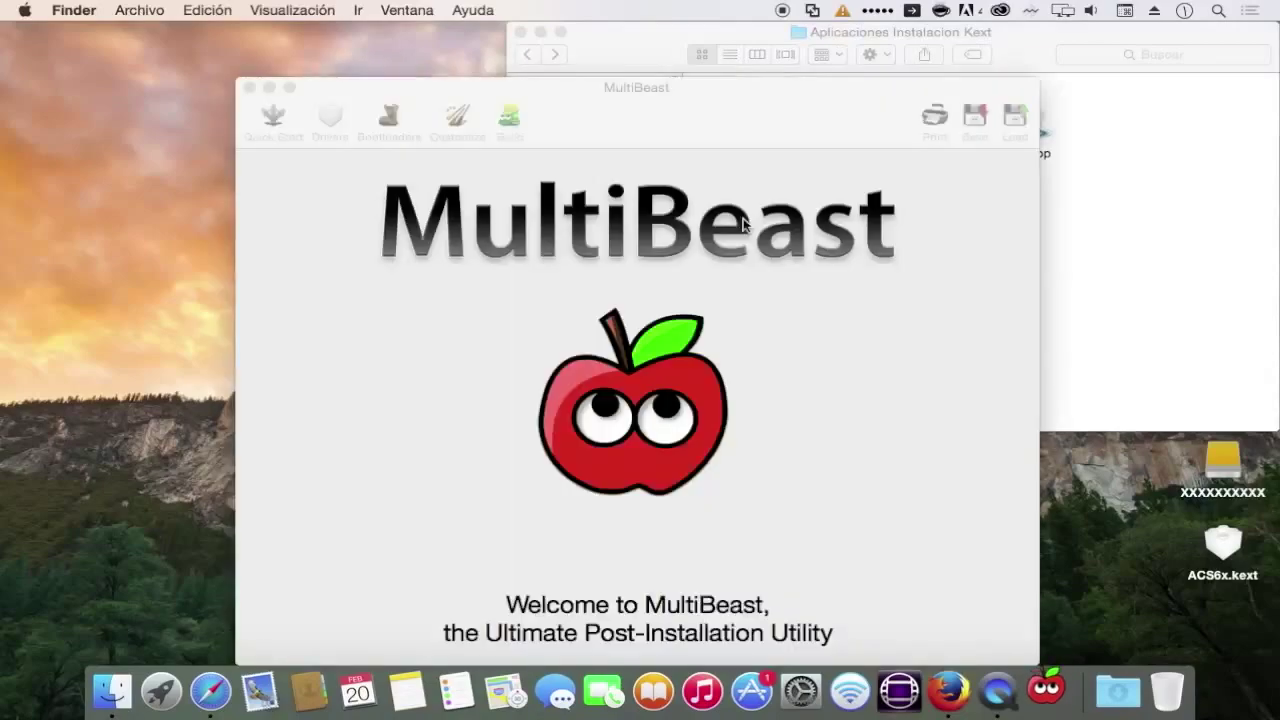
pyautogui.moveTo(737, 120); pyautogui.dragTo(528, 52)
pyautogui.click(1029, 309)
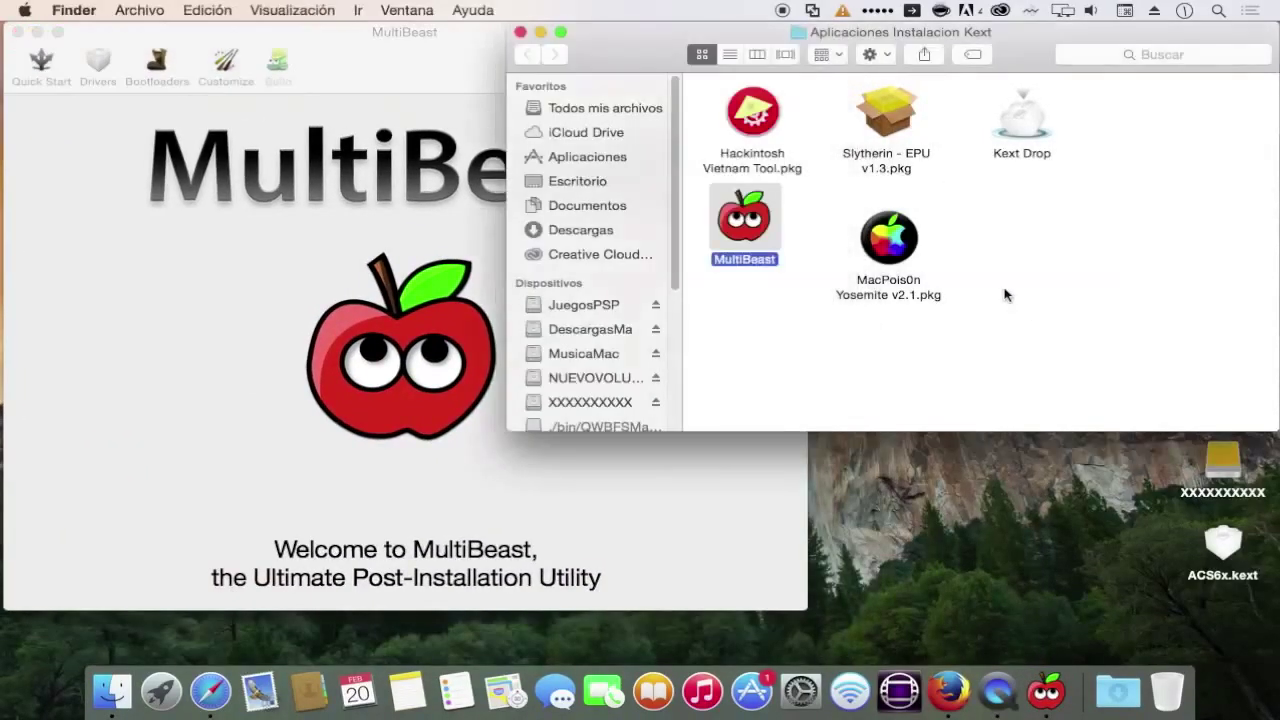
pyautogui.moveTo(515, 180); pyautogui.dragTo(814, 166)
pyautogui.moveTo(912, 40); pyautogui.dragTo(897, 40)
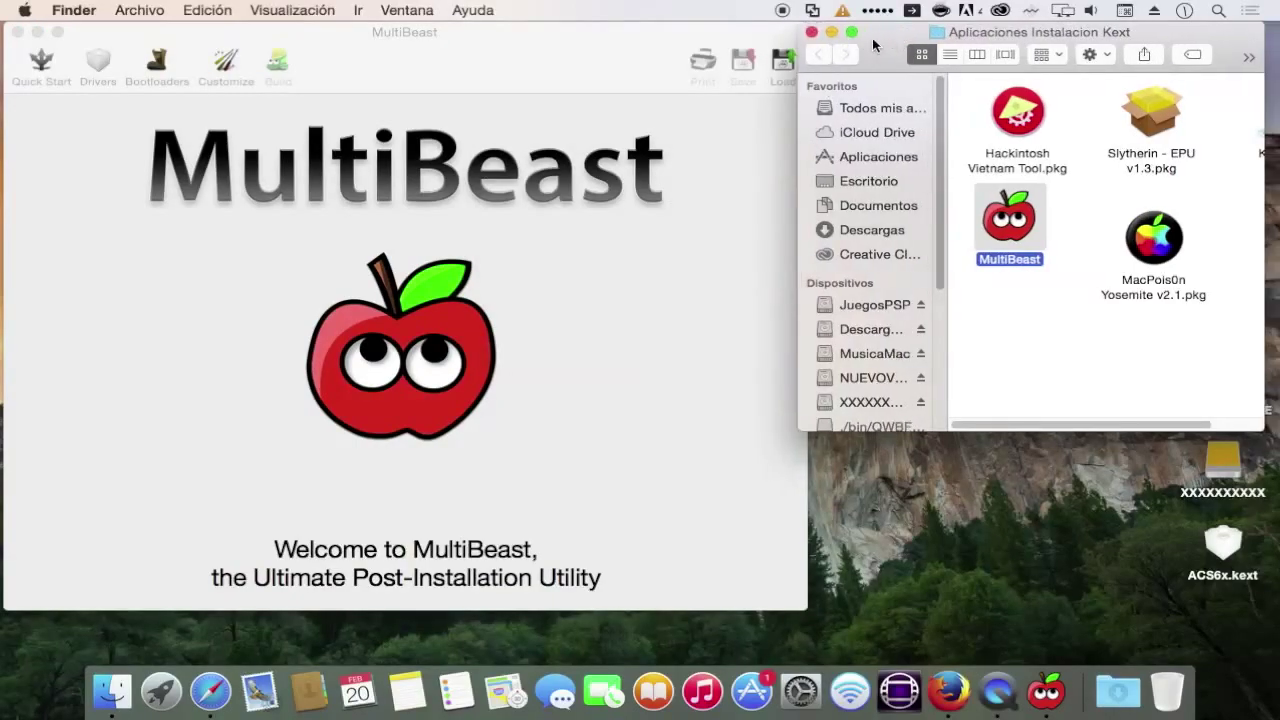
pyautogui.click(524, 49)
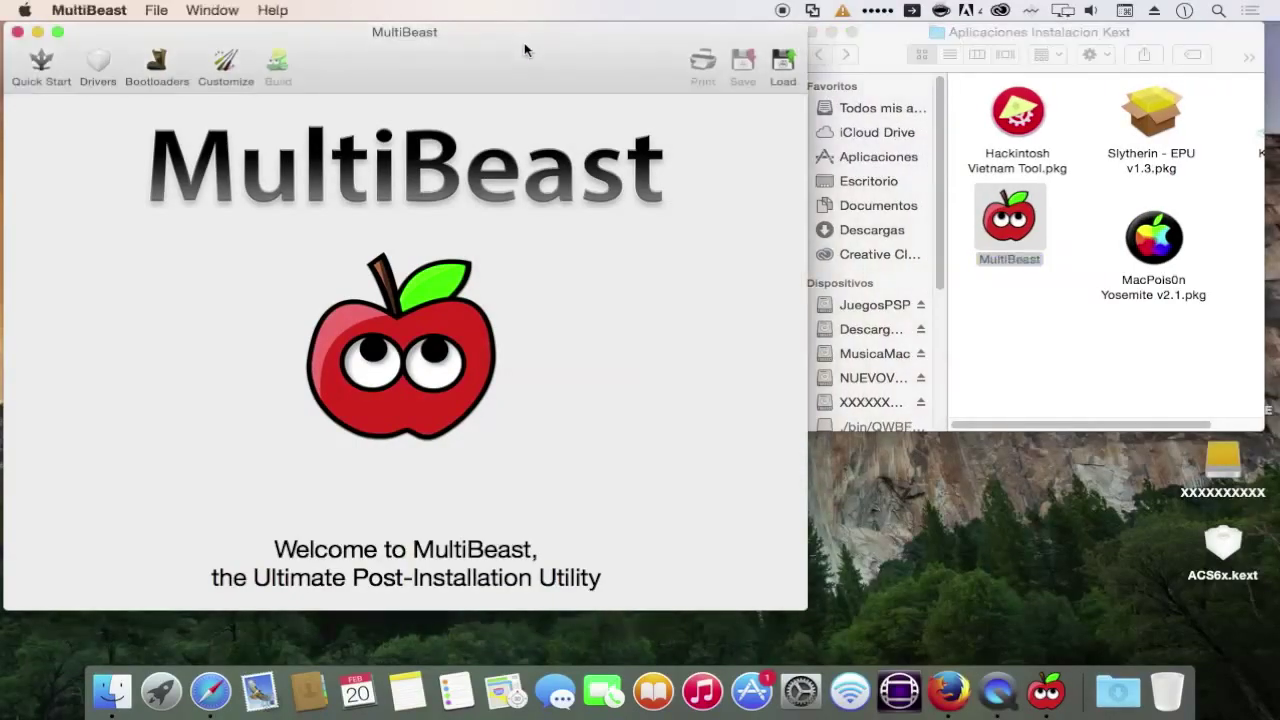
# Step: Read the Quick Start overview and review the pre-configured choices of the EasyBeast option
pyautogui.click(40, 66)
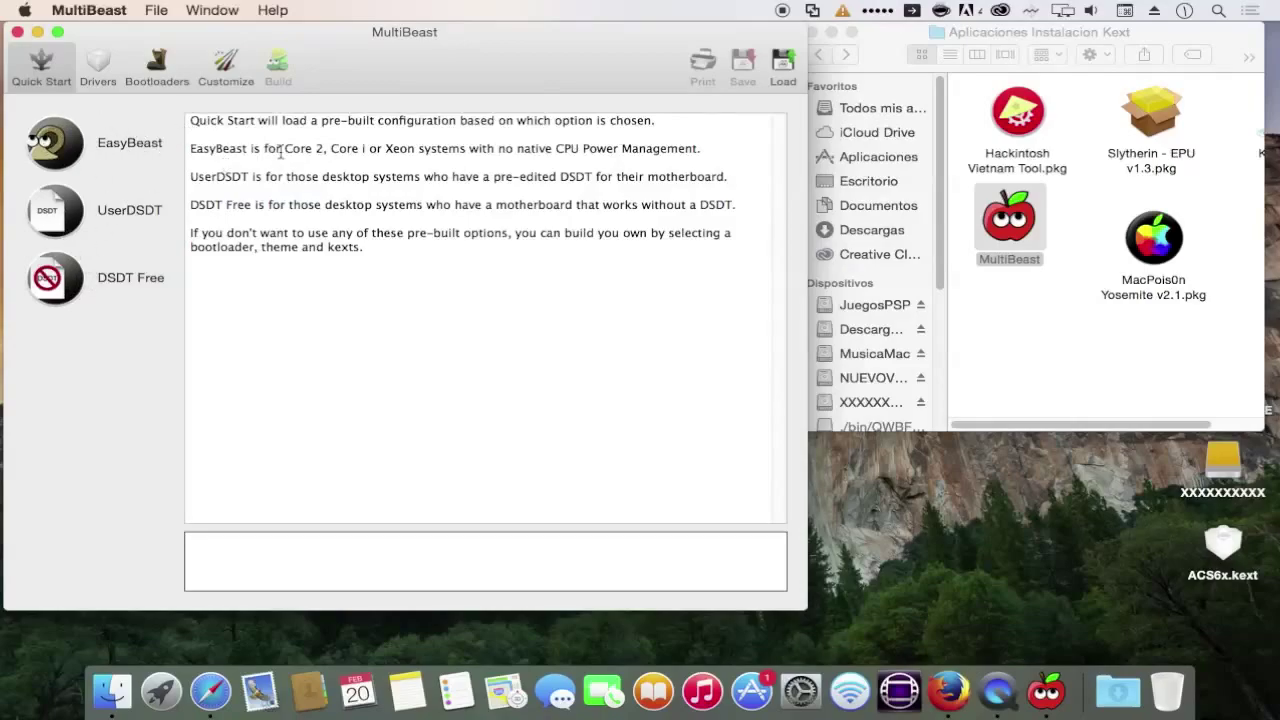
pyautogui.moveTo(195, 120); pyautogui.dragTo(696, 122)
pyautogui.click(687, 122)
pyautogui.click(52, 143)
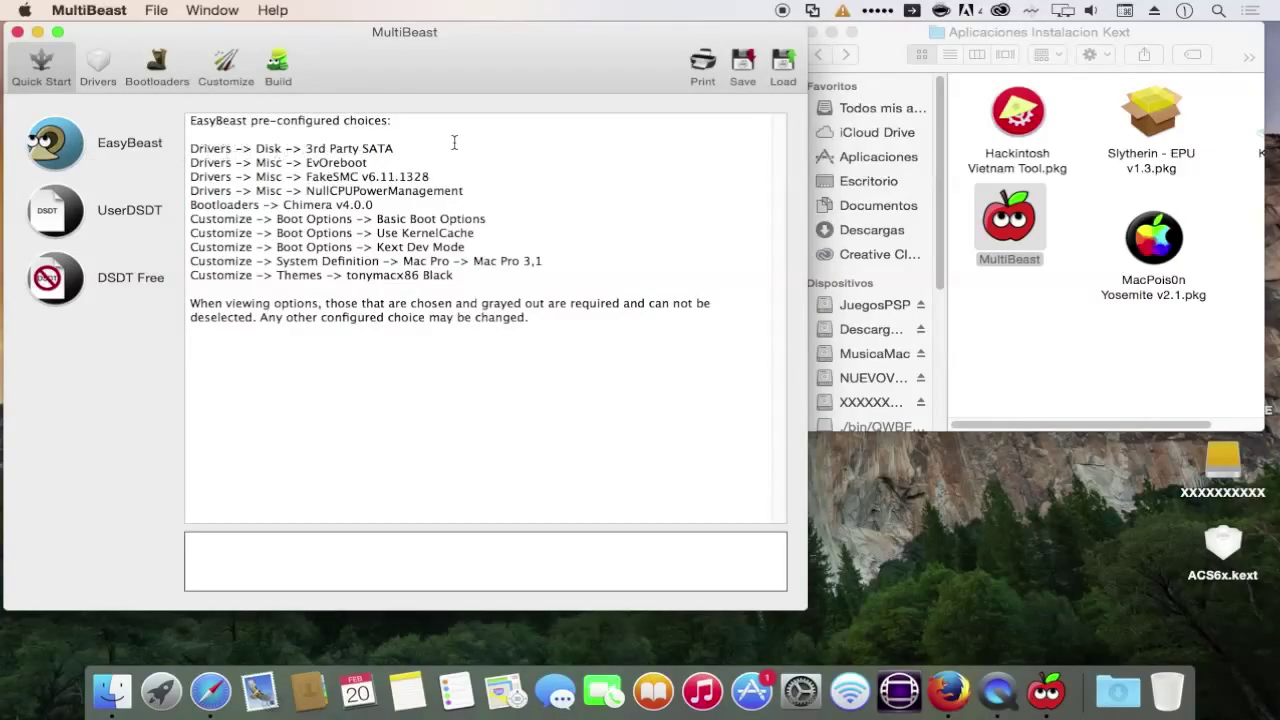
pyautogui.moveTo(189, 120); pyautogui.dragTo(477, 345)
pyautogui.click(531, 303)
# Step: Try the UserDSDT quick-start option and cancel choosing a DSDT file
pyautogui.click(57, 220)
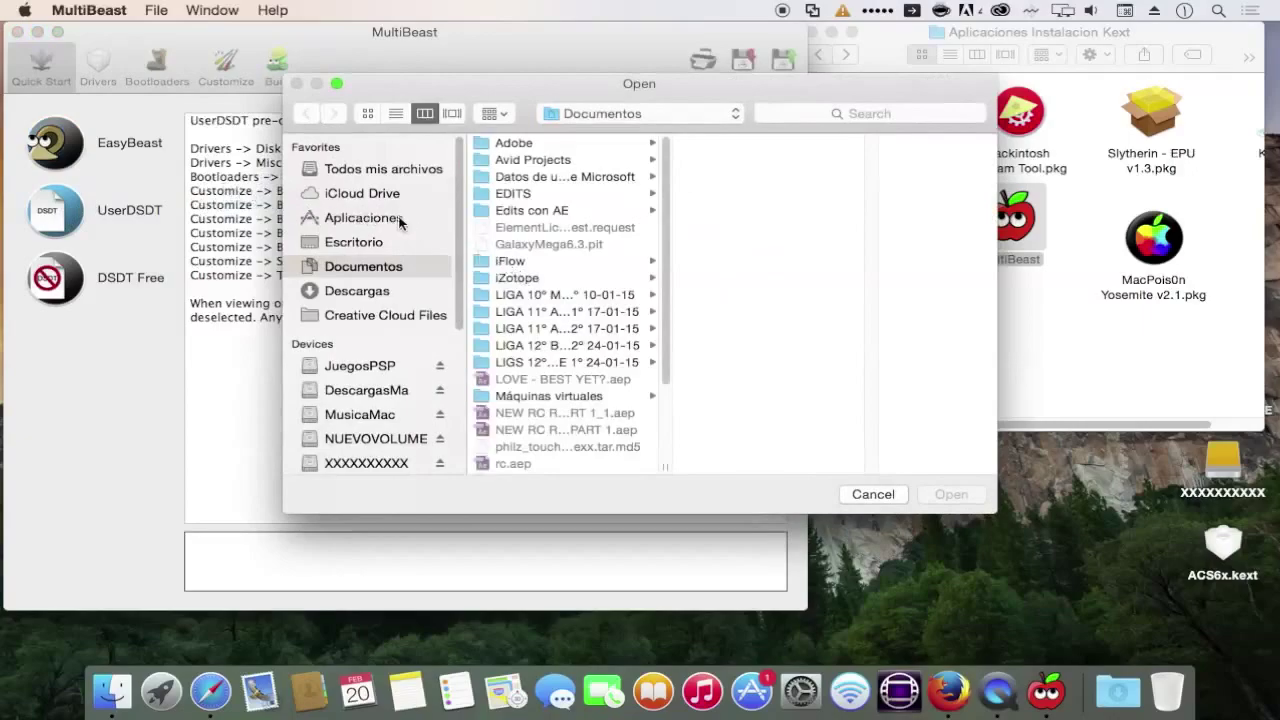
pyautogui.moveTo(379, 74); pyautogui.dragTo(487, 64)
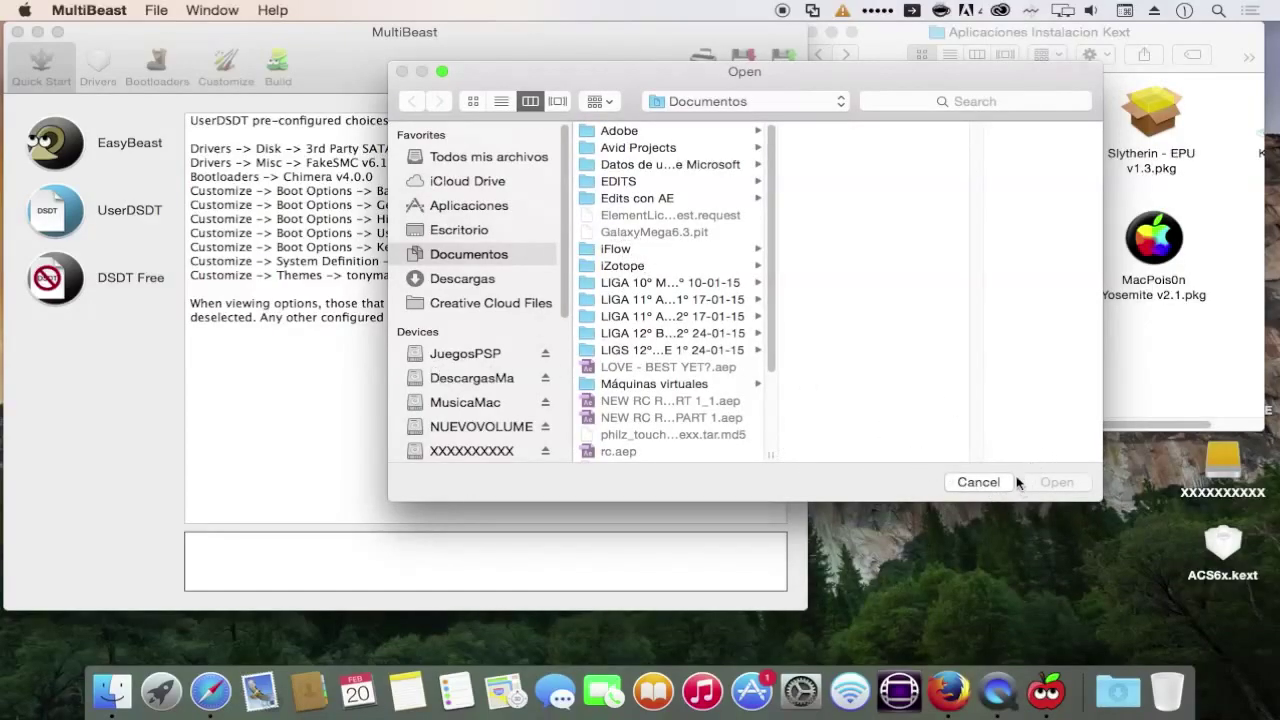
pyautogui.click(978, 483)
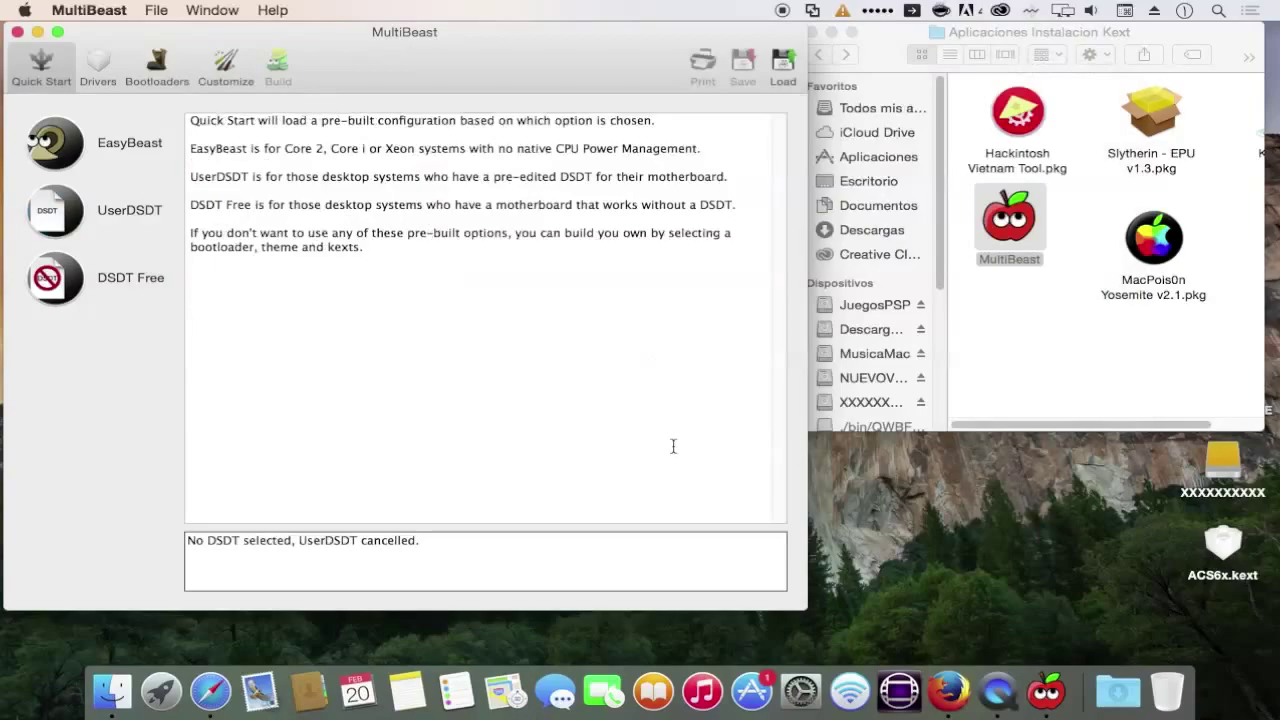
# Step: Load the DSDT Free quick-start configuration and review its pre-configured choices
pyautogui.click(66, 290)
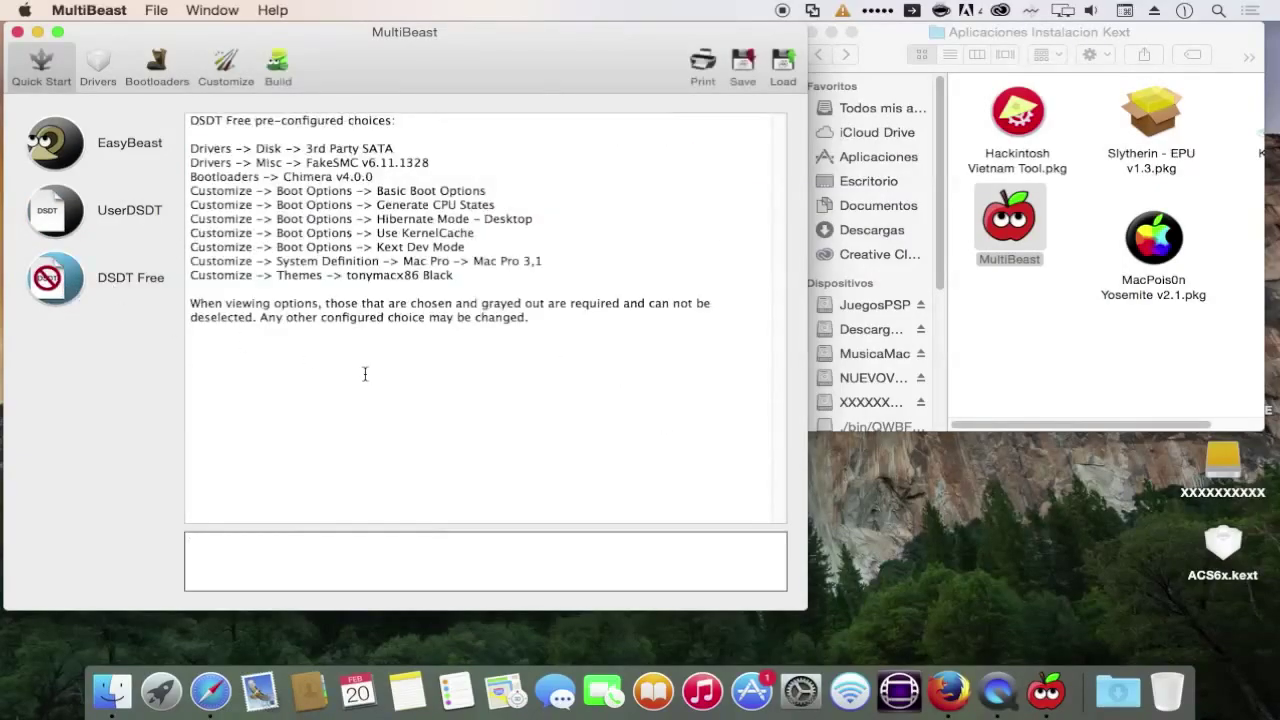
pyautogui.moveTo(509, 289); pyautogui.dragTo(196, 116)
pyautogui.click(381, 433)
# Step: Examine the audio drivers in the Realtek ALCxxx and Universal groups, including the Optional 3 Port (5.1) Audio description
pyautogui.click(93, 68)
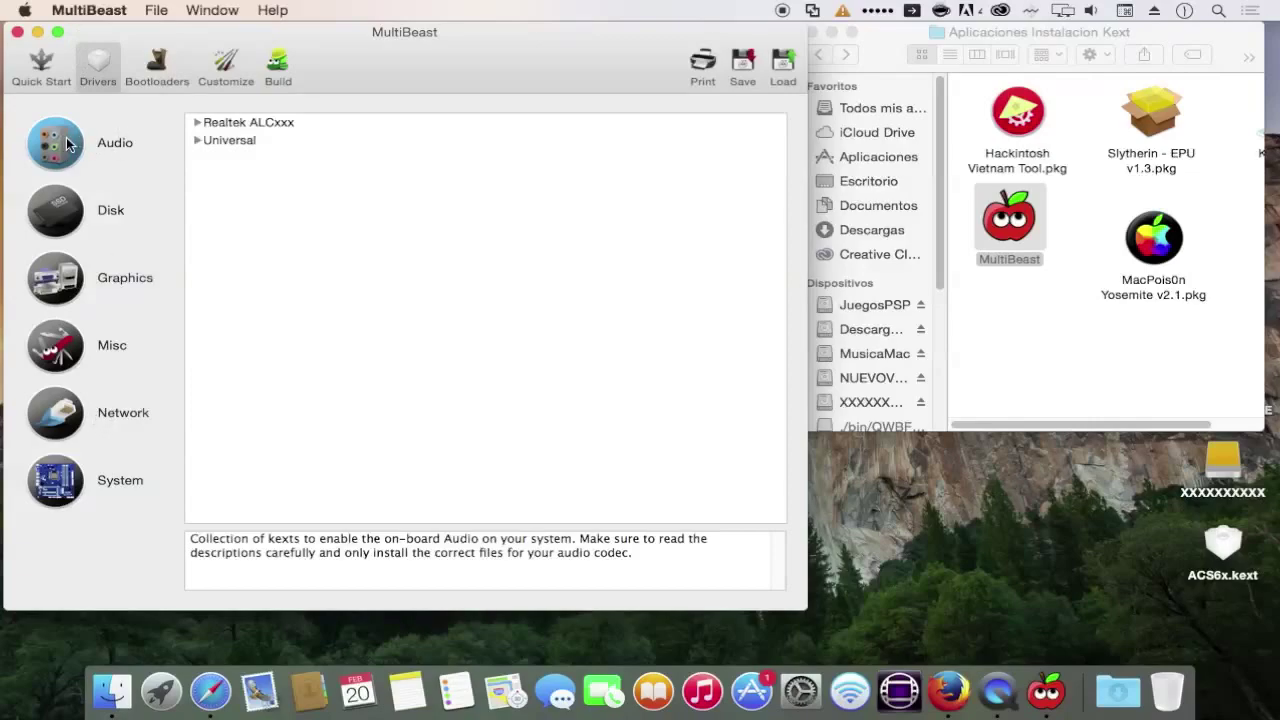
pyautogui.click(197, 122)
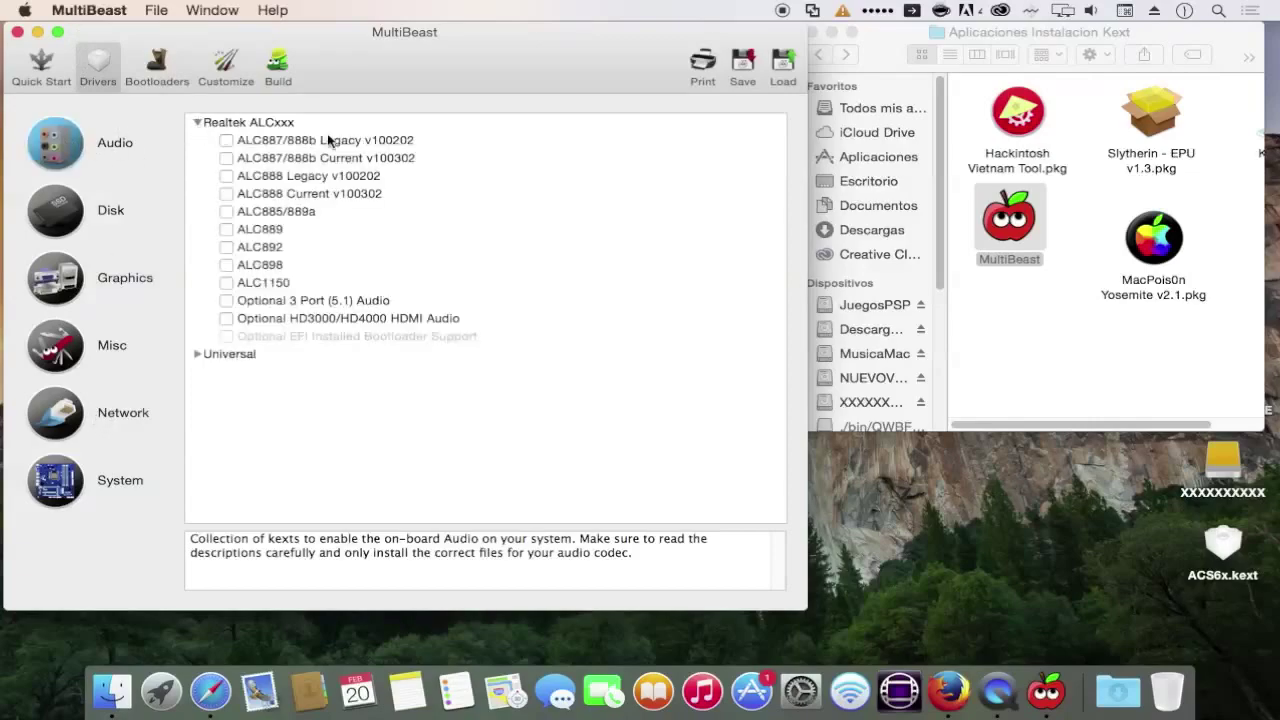
pyautogui.click(197, 354)
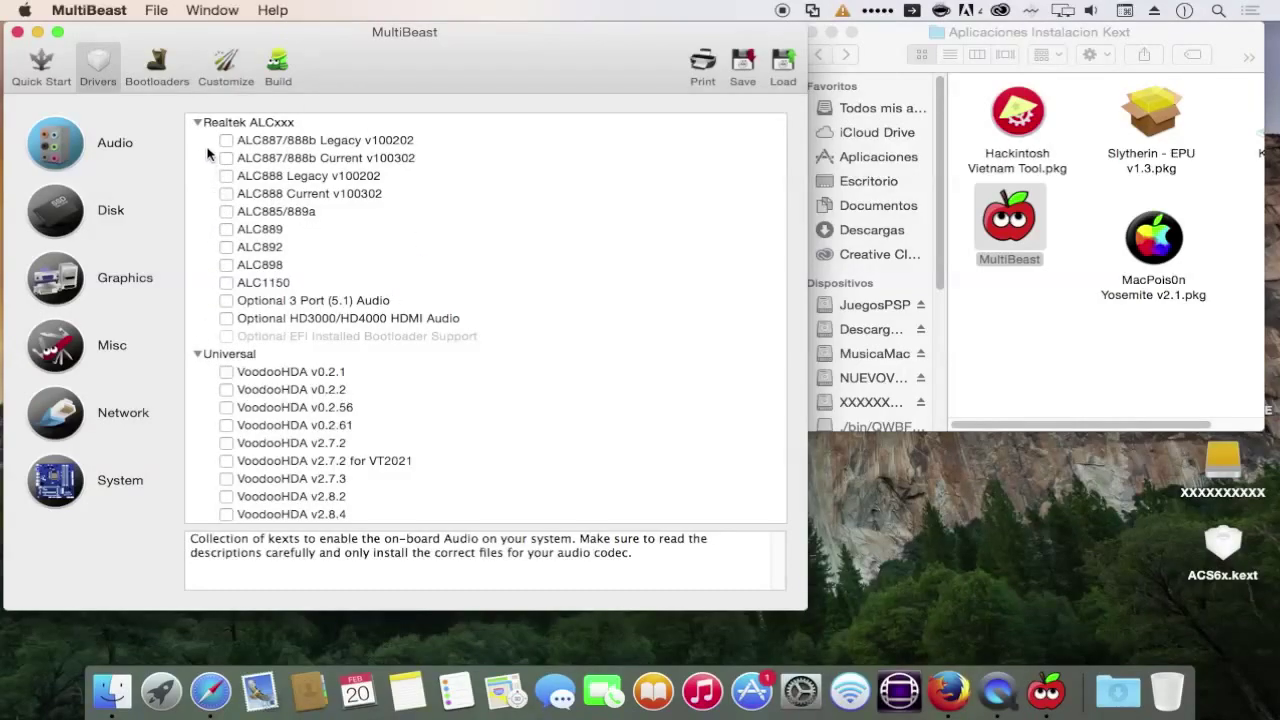
pyautogui.moveTo(208, 150); pyautogui.dragTo(240, 211)
pyautogui.click(638, 301)
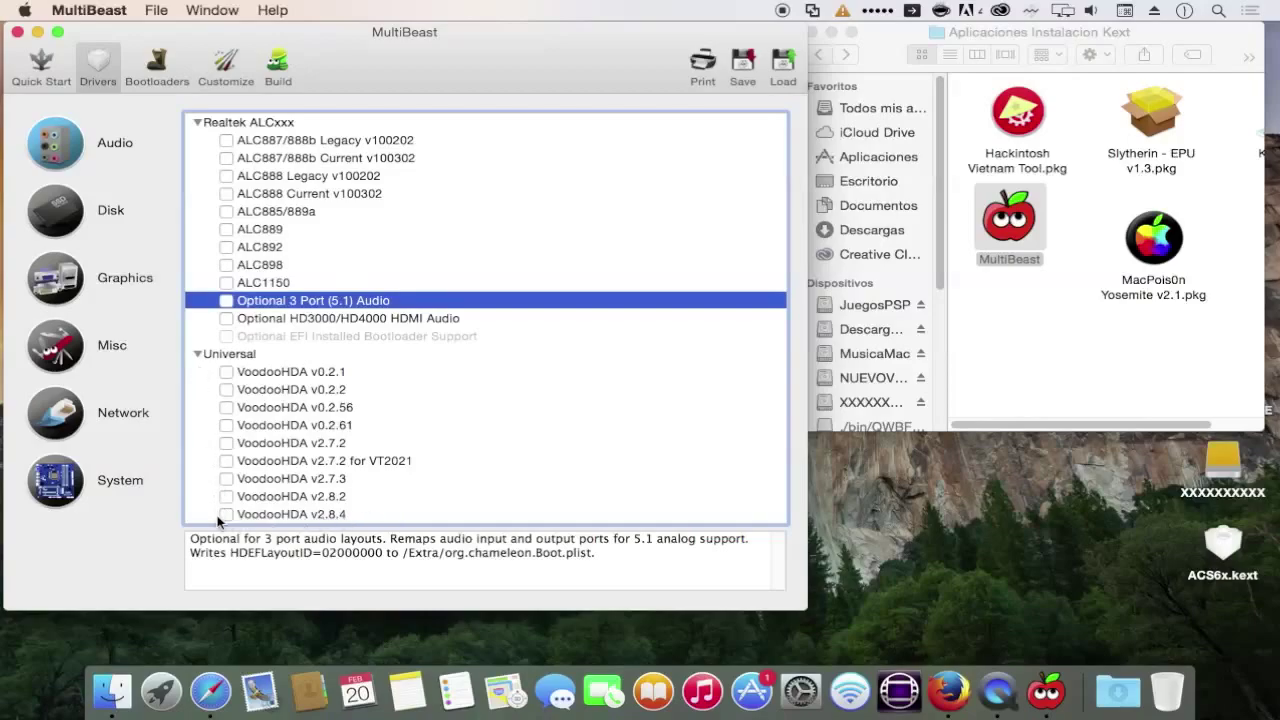
pyautogui.click(198, 122)
pyautogui.click(197, 140)
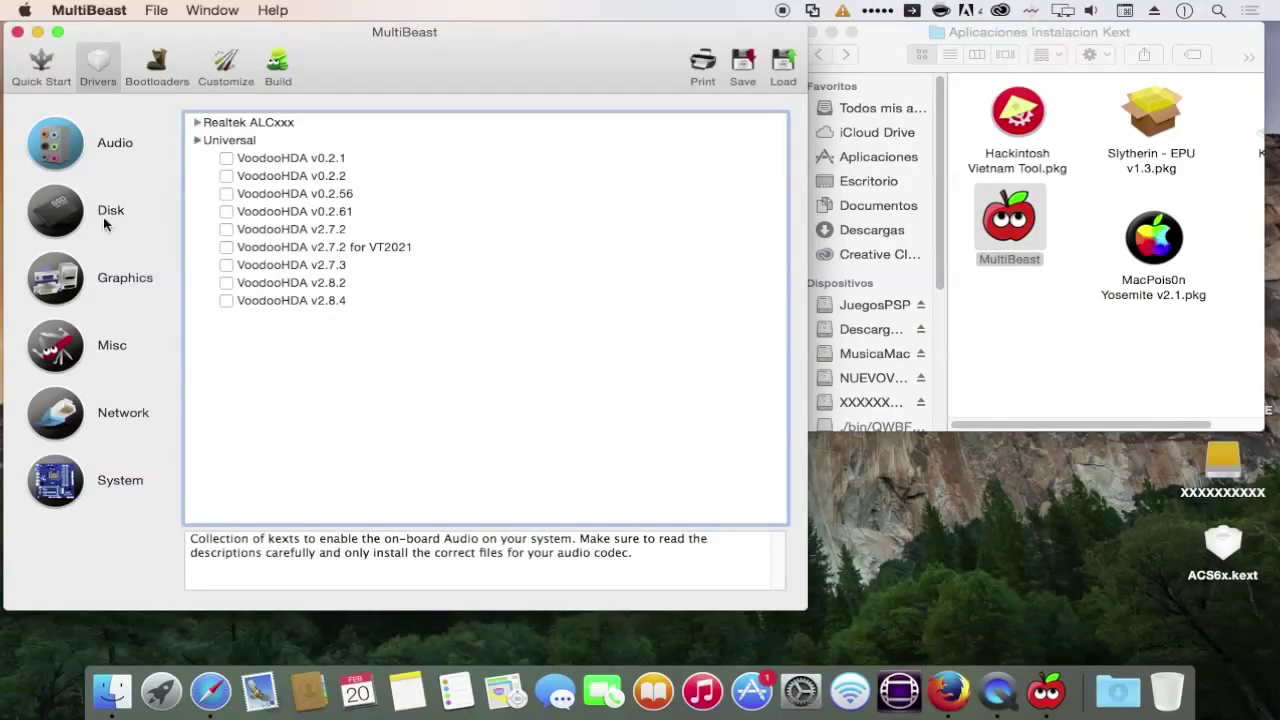
# Step: Deselect the 3rd Party SATA driver among the disk drivers
pyautogui.click(127, 212)
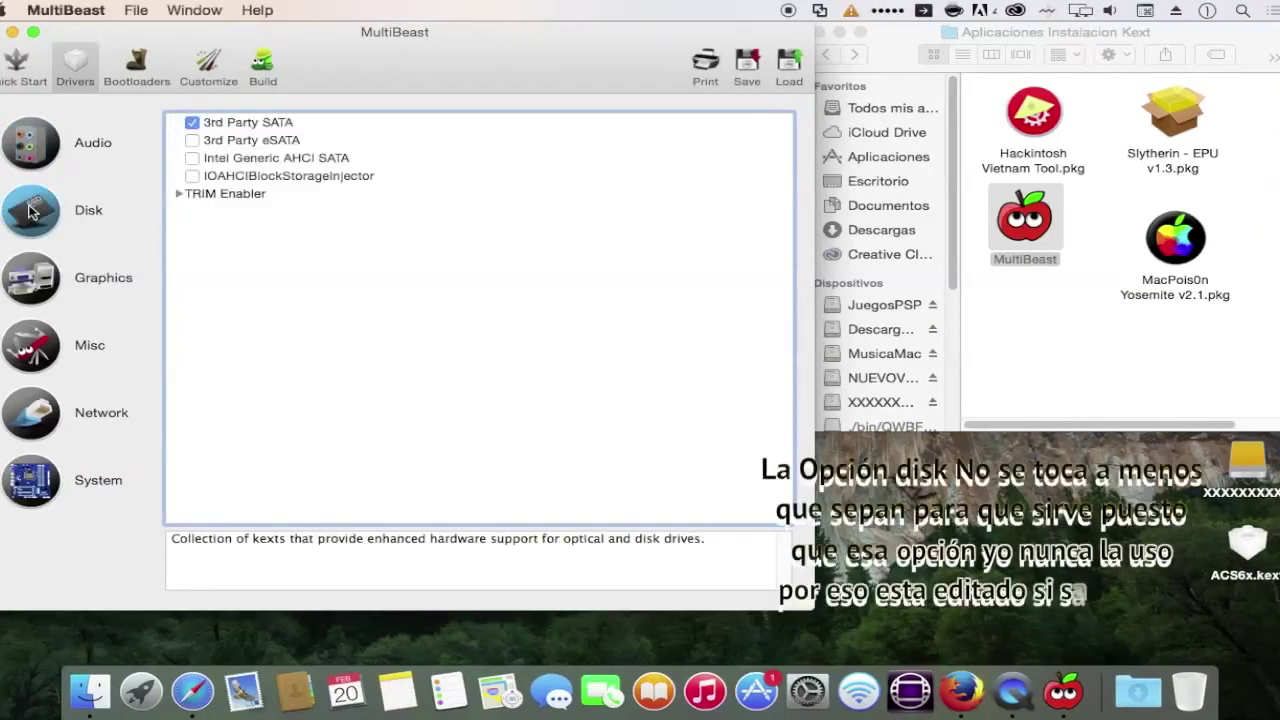
pyautogui.click(191, 124)
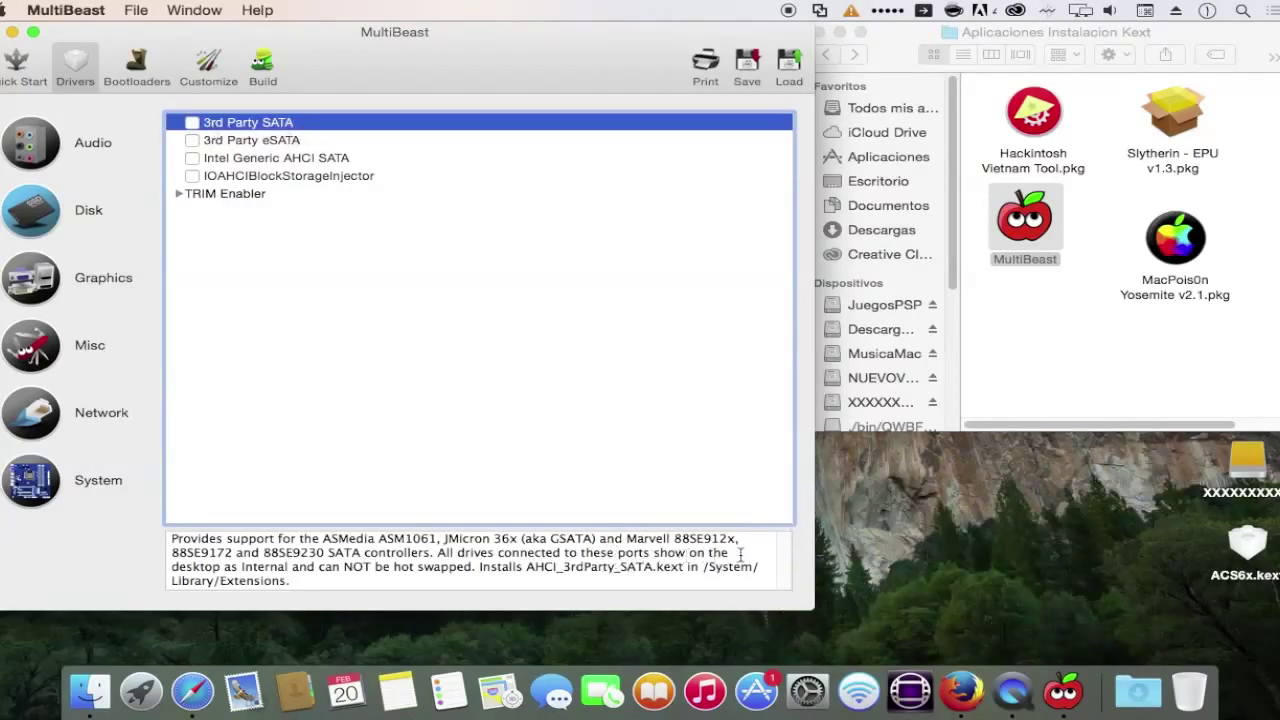
# Step: Try enabling the Intel Graphics Patch for Mixed Configurations graphics driver, read its description, and disable it again
pyautogui.click(72, 262)
pyautogui.click(191, 122)
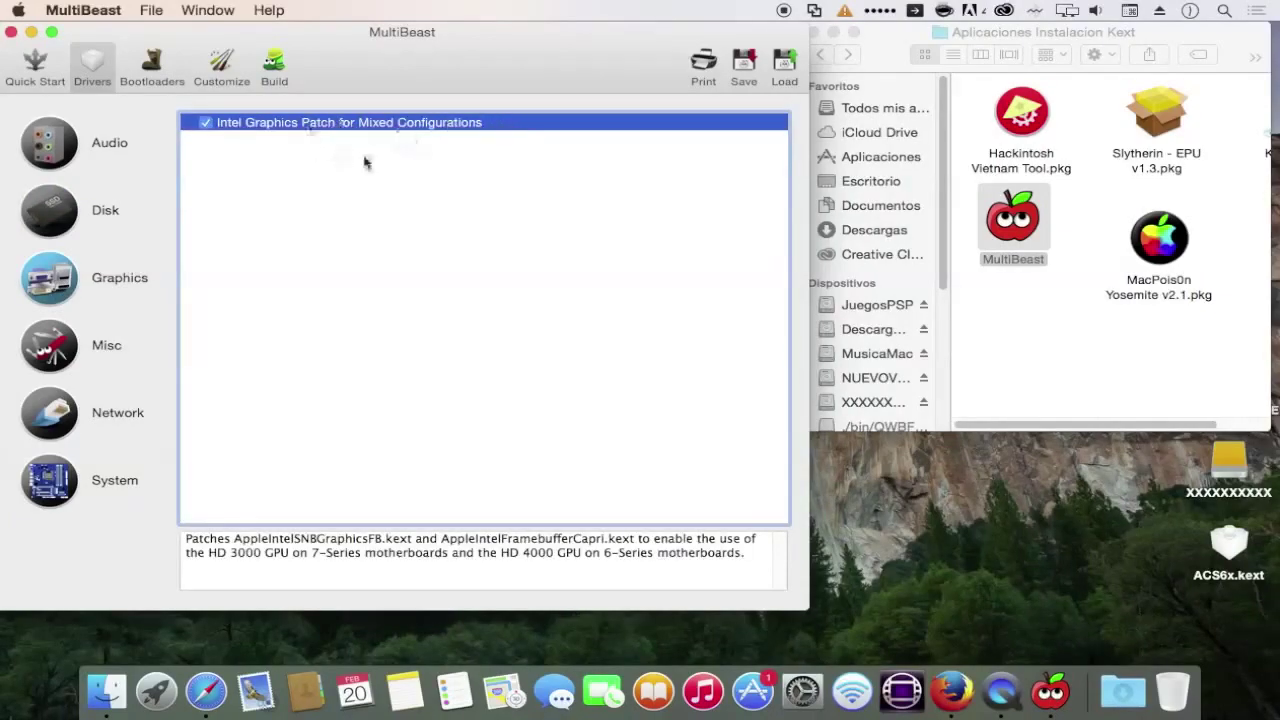
pyautogui.moveTo(228, 564); pyautogui.dragTo(182, 549)
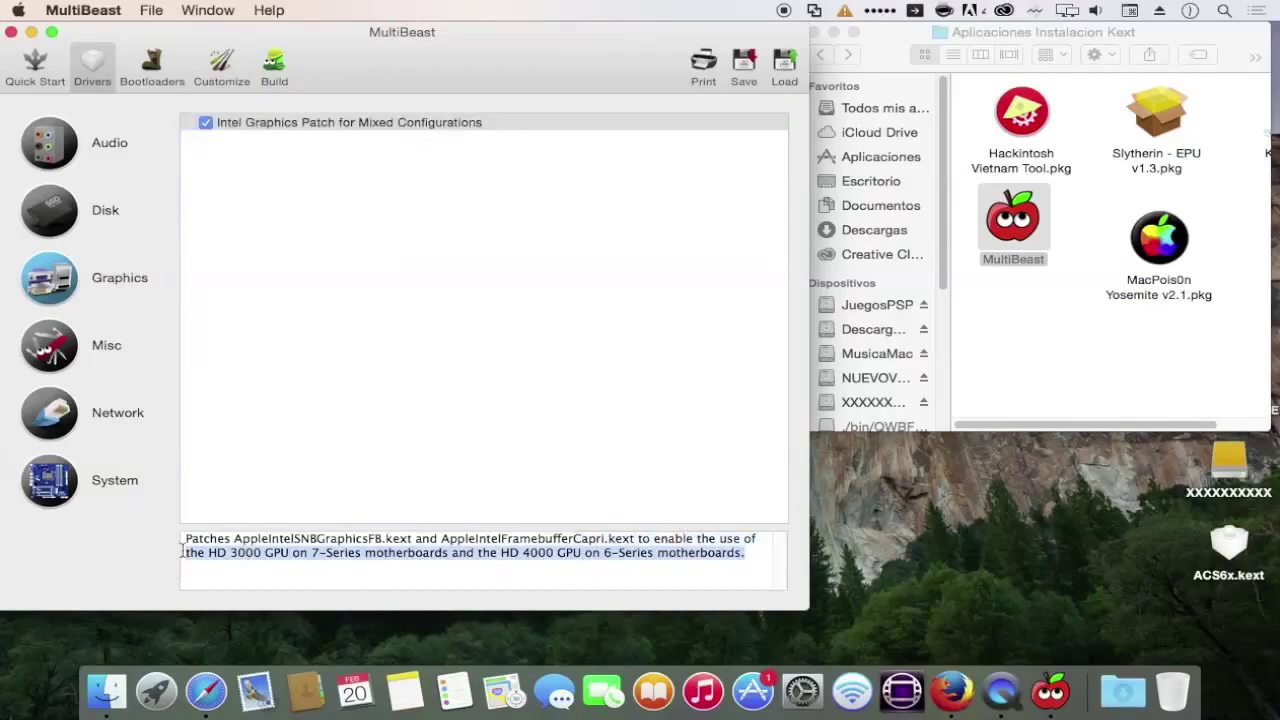
pyautogui.click(229, 572)
pyautogui.click(206, 122)
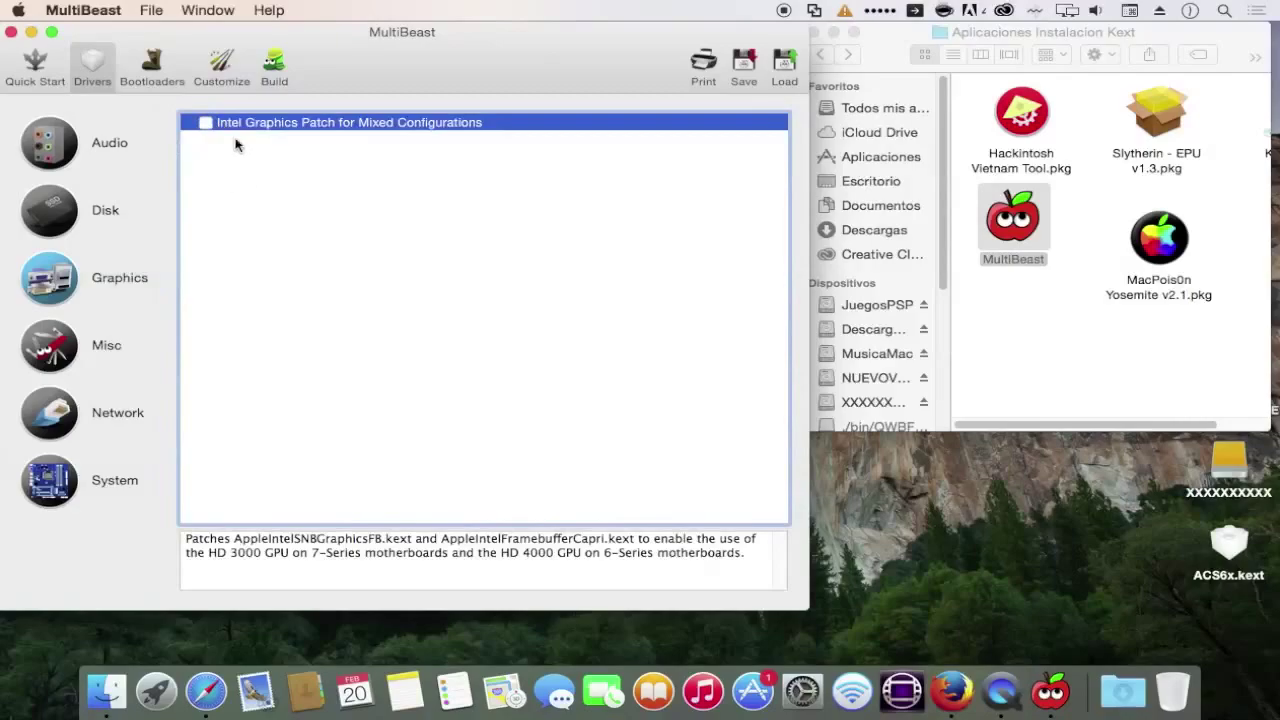
# Step: Try toggling FakeSMC v6.11.1328 among the Misc drivers, and switch NullCPUPowerManagement on and off again
pyautogui.click(60, 360)
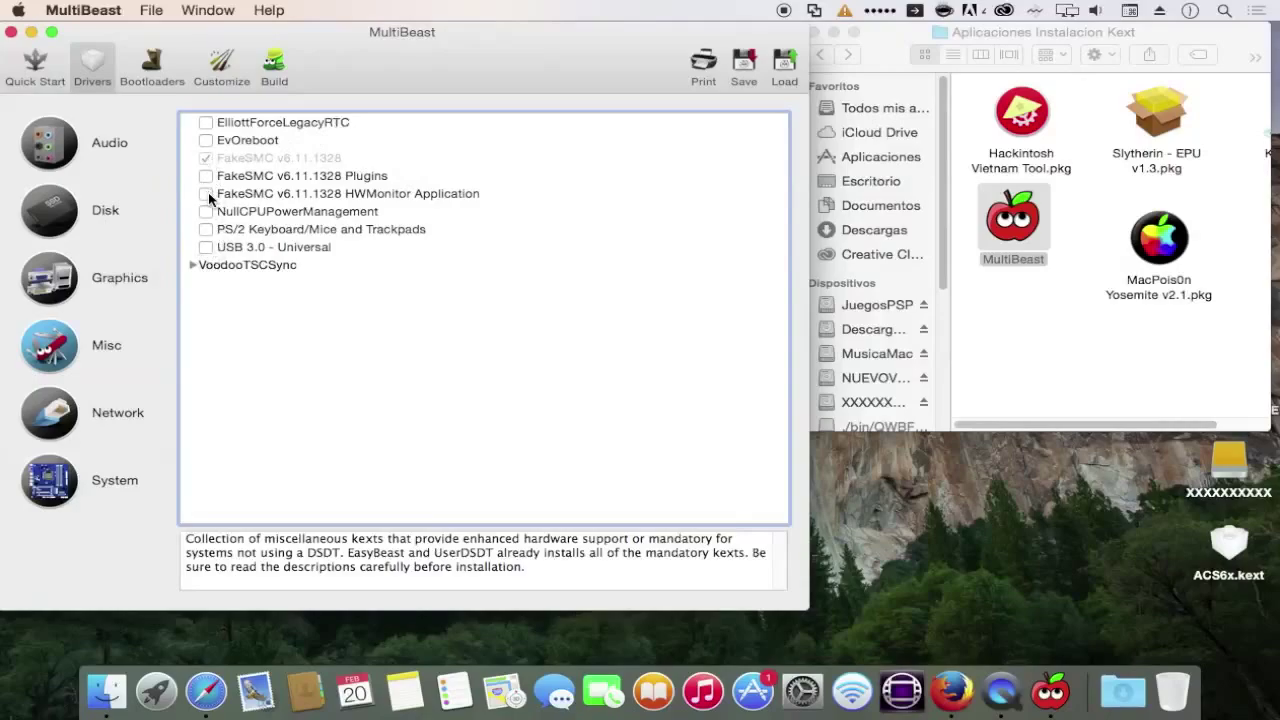
pyautogui.click(205, 160)
pyautogui.click(205, 159)
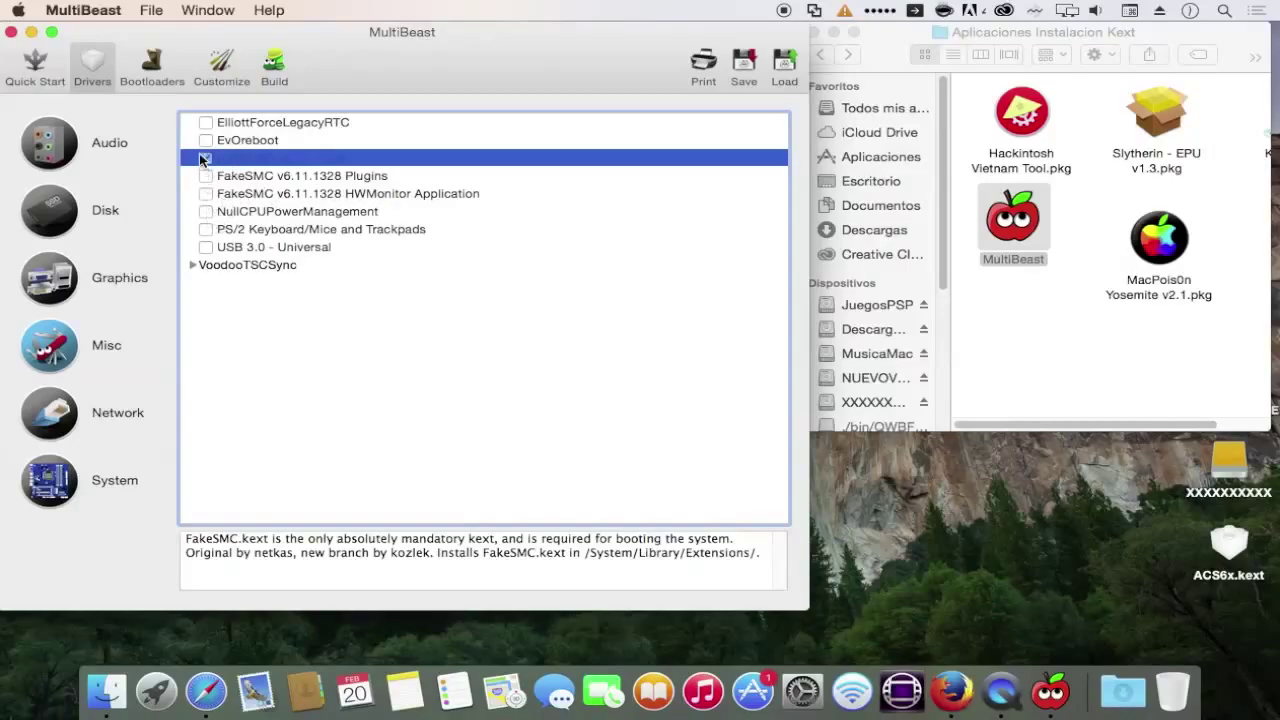
pyautogui.click(262, 212)
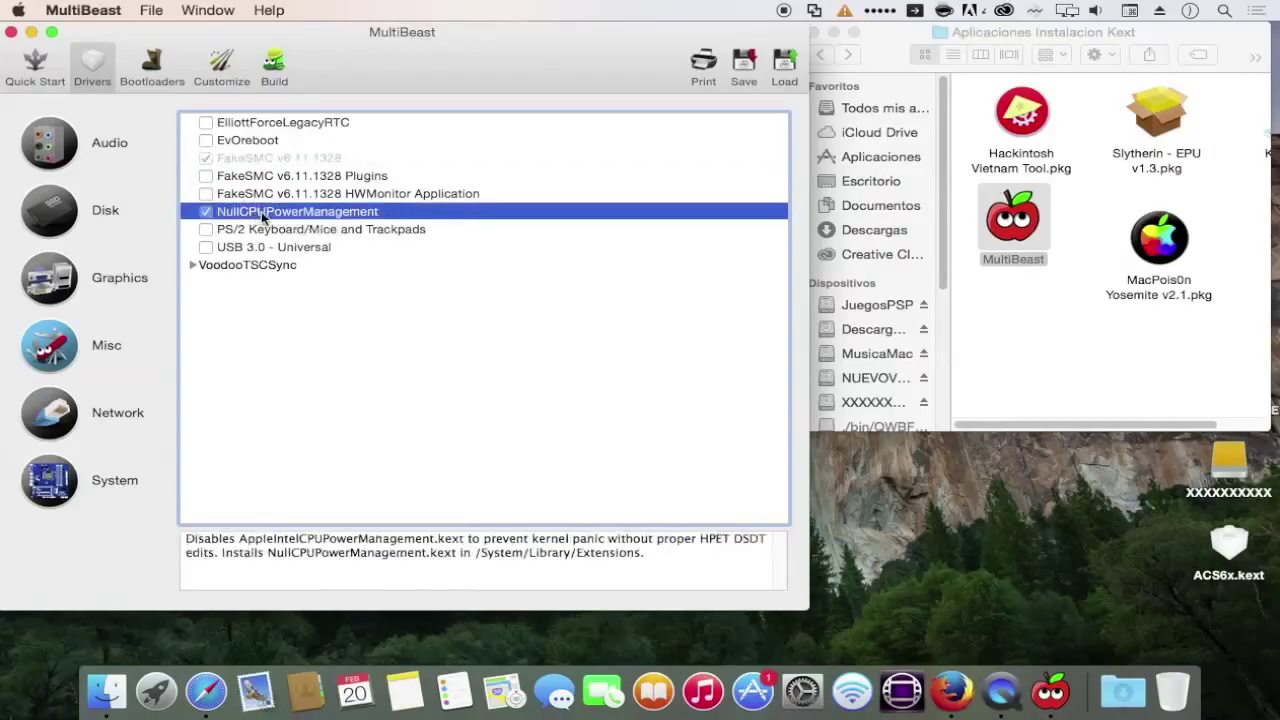
pyautogui.click(207, 211)
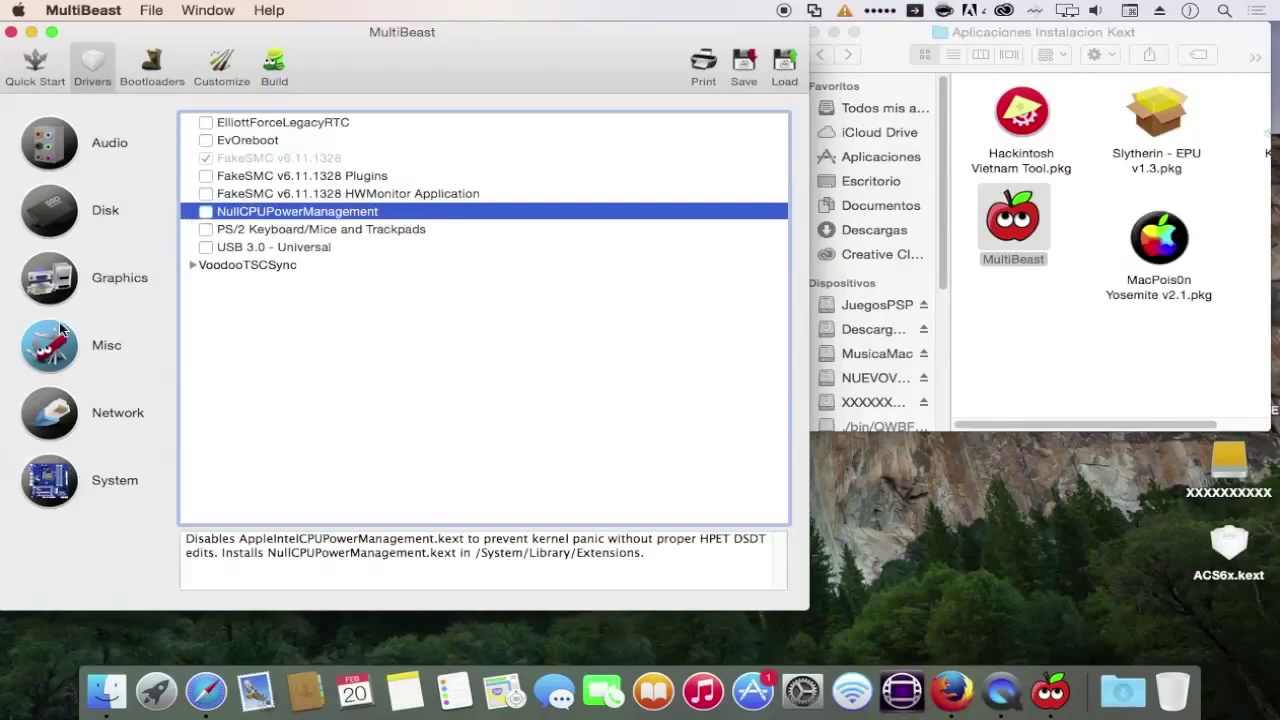
# Step: Expand the Atheros, Intel and Realtek groups of network drivers to examine the available Ethernet kexts
pyautogui.click(55, 415)
pyautogui.click(193, 122)
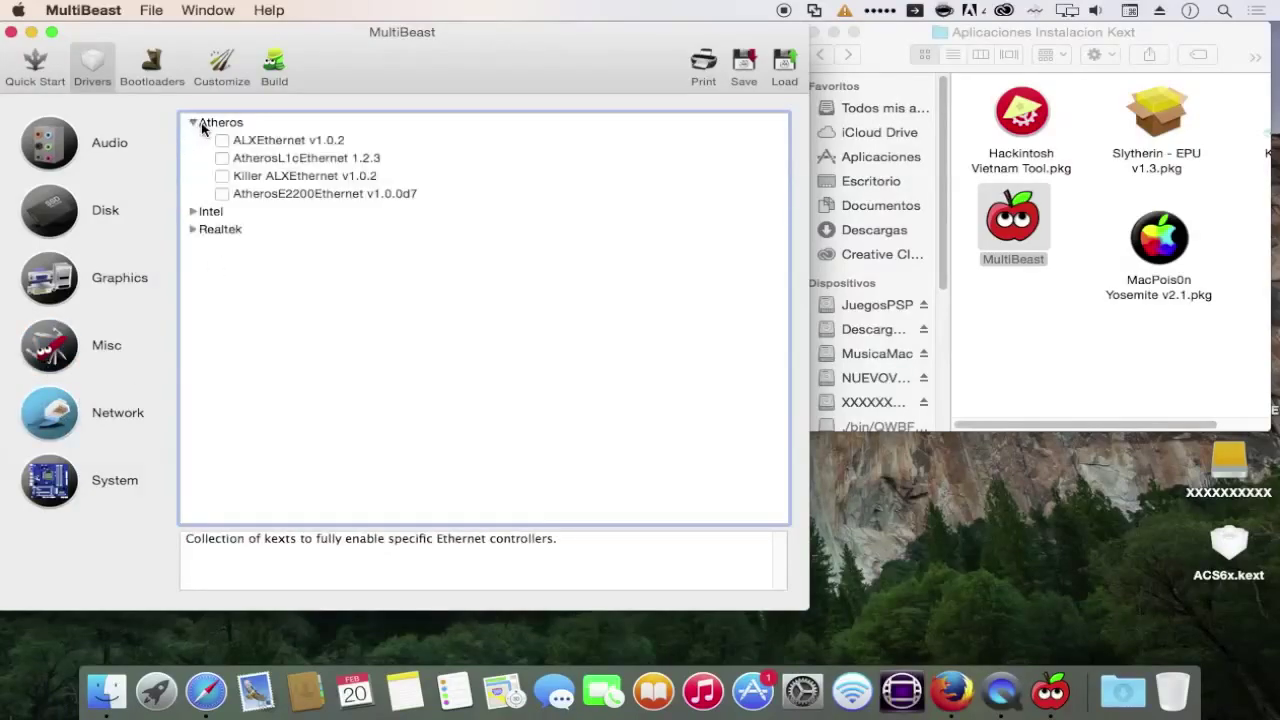
pyautogui.click(193, 211)
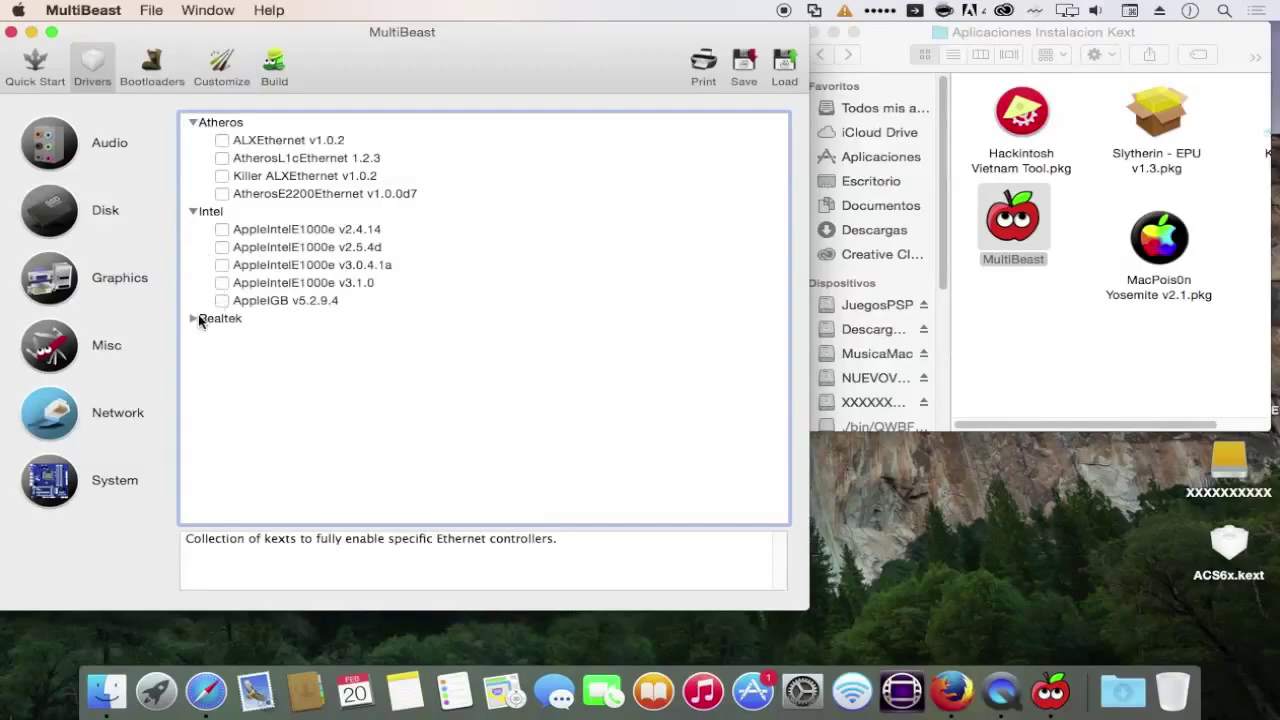
pyautogui.click(195, 318)
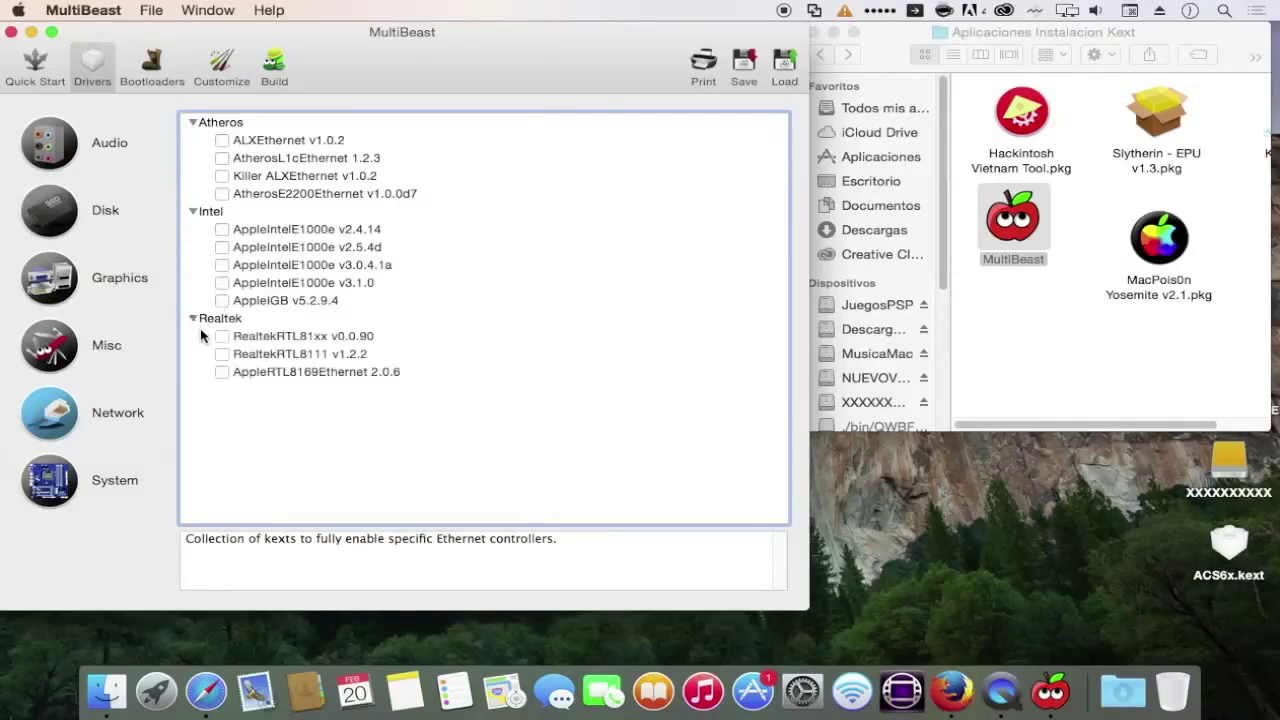
# Step: Collapse the Atheros, Intel and Realtek network groups and view the System driver patches
pyautogui.click(193, 122)
pyautogui.click(192, 142)
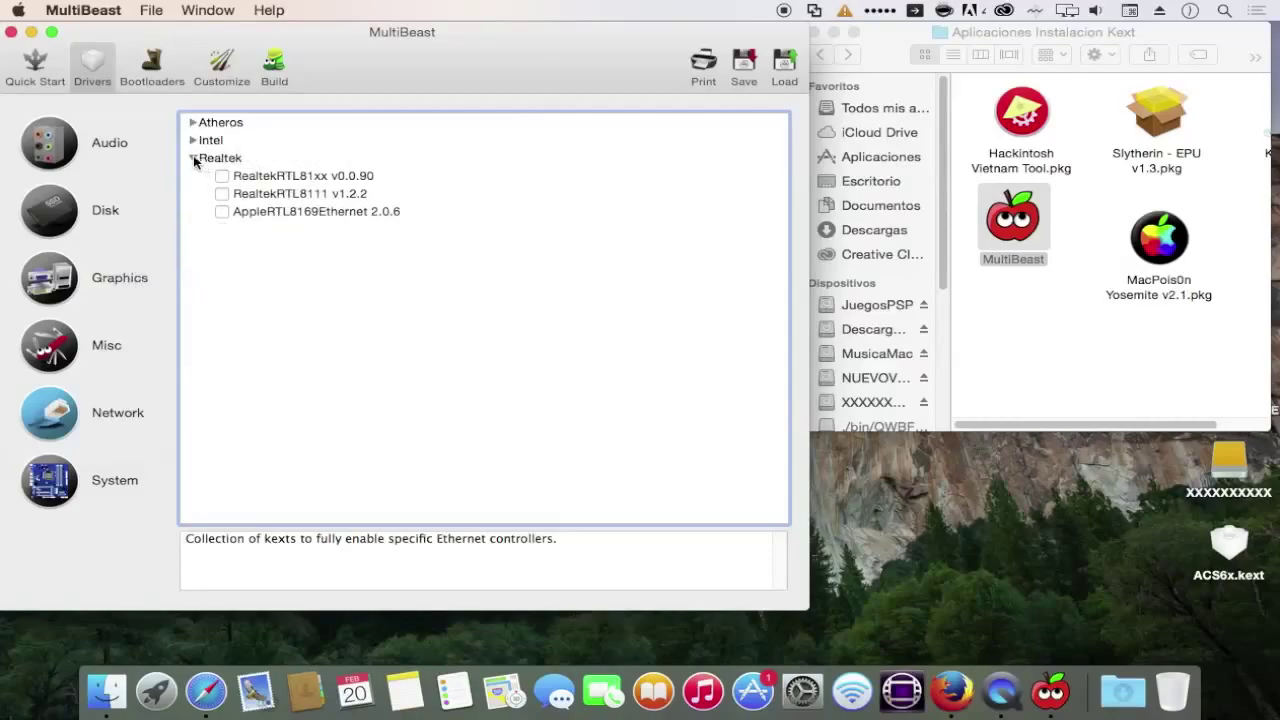
pyautogui.click(194, 160)
pyautogui.click(52, 484)
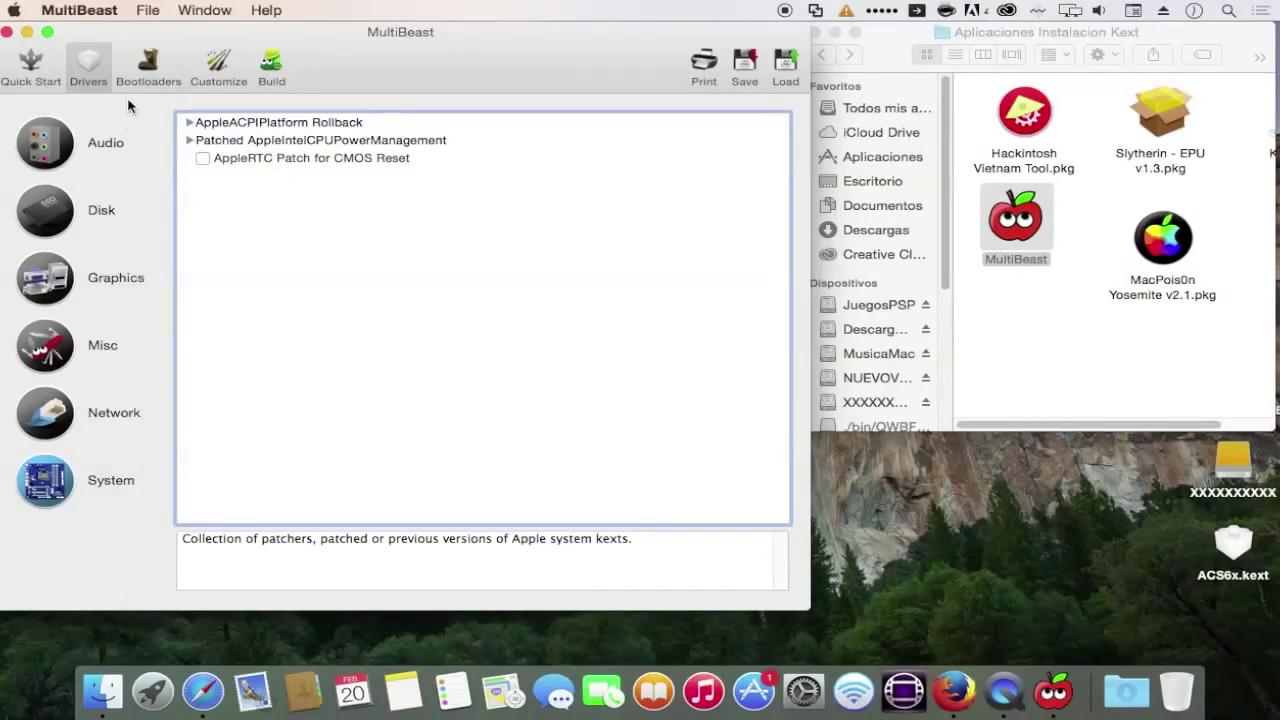
# Step: Look through the Audio, Graphics, Network, System, Disk and Misc driver categories once more
pyautogui.click(45, 145)
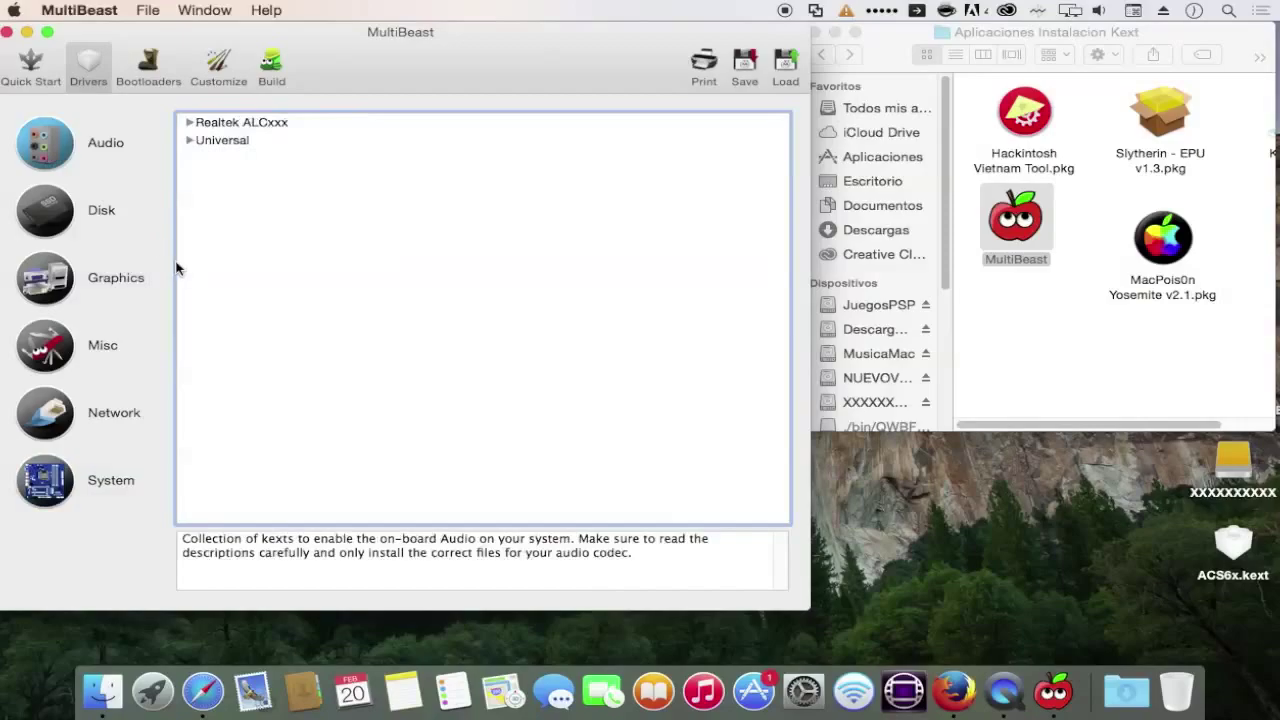
pyautogui.click(42, 292)
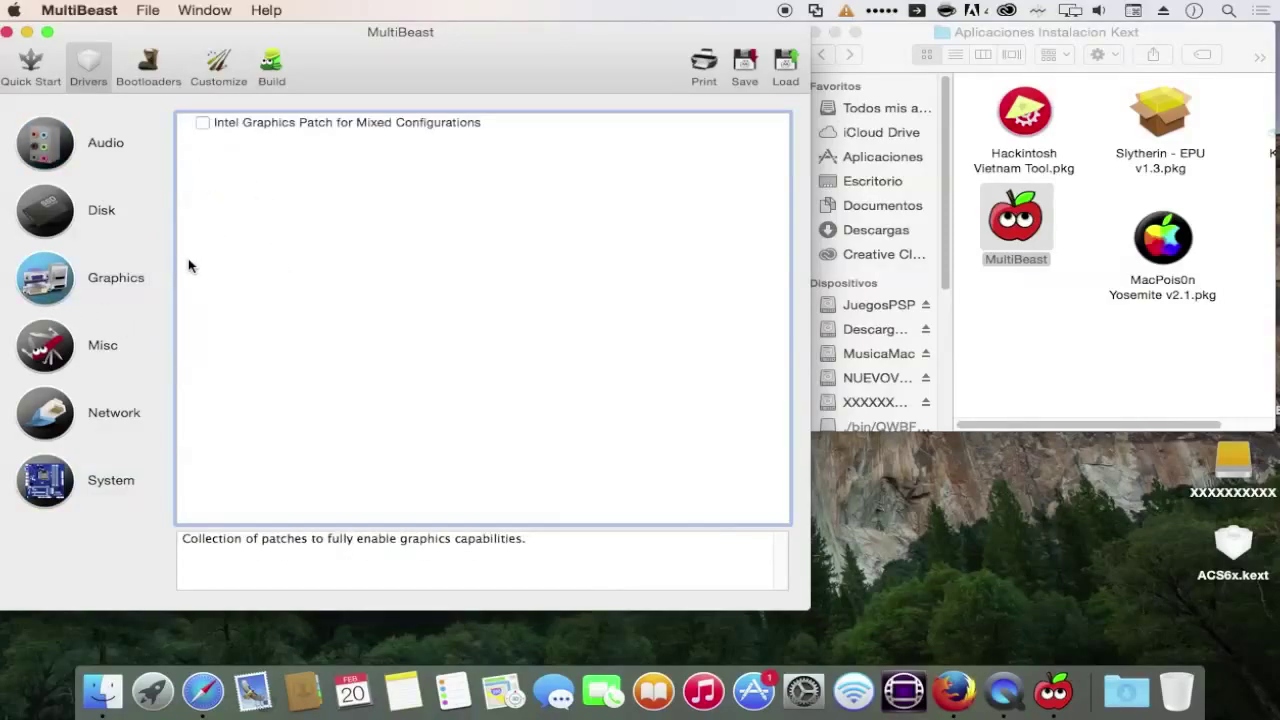
pyautogui.click(57, 411)
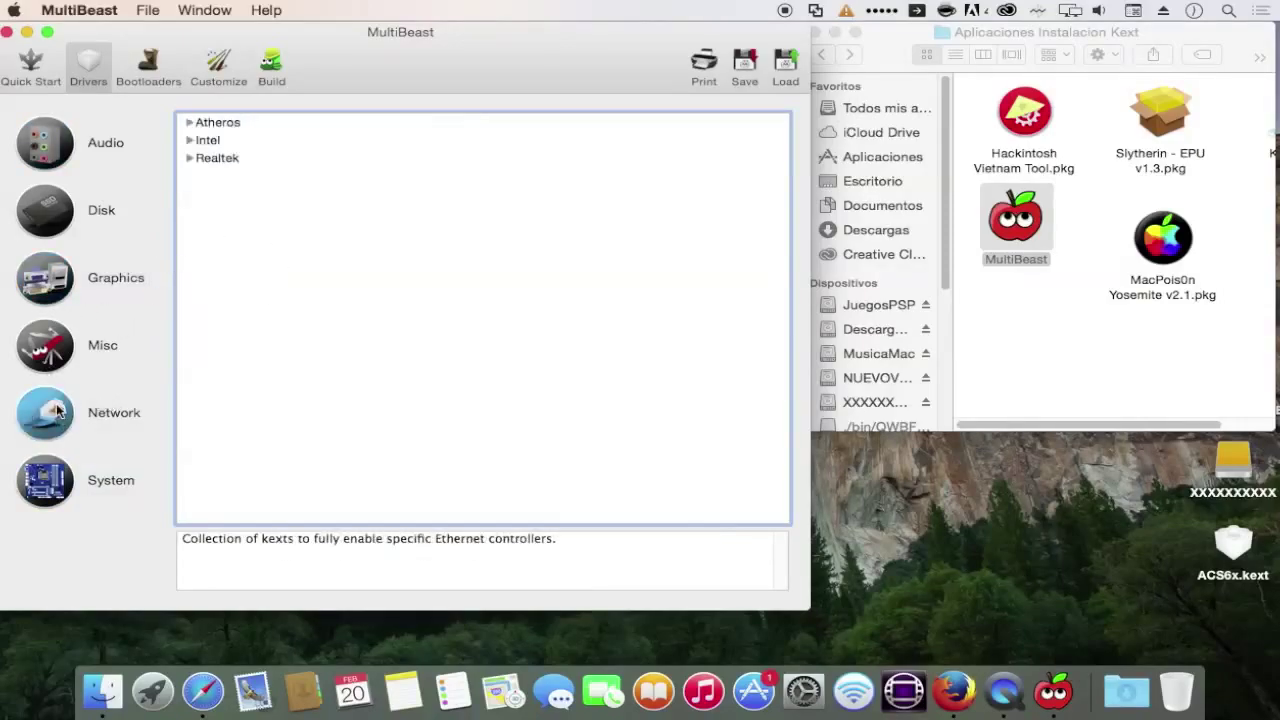
pyautogui.click(52, 480)
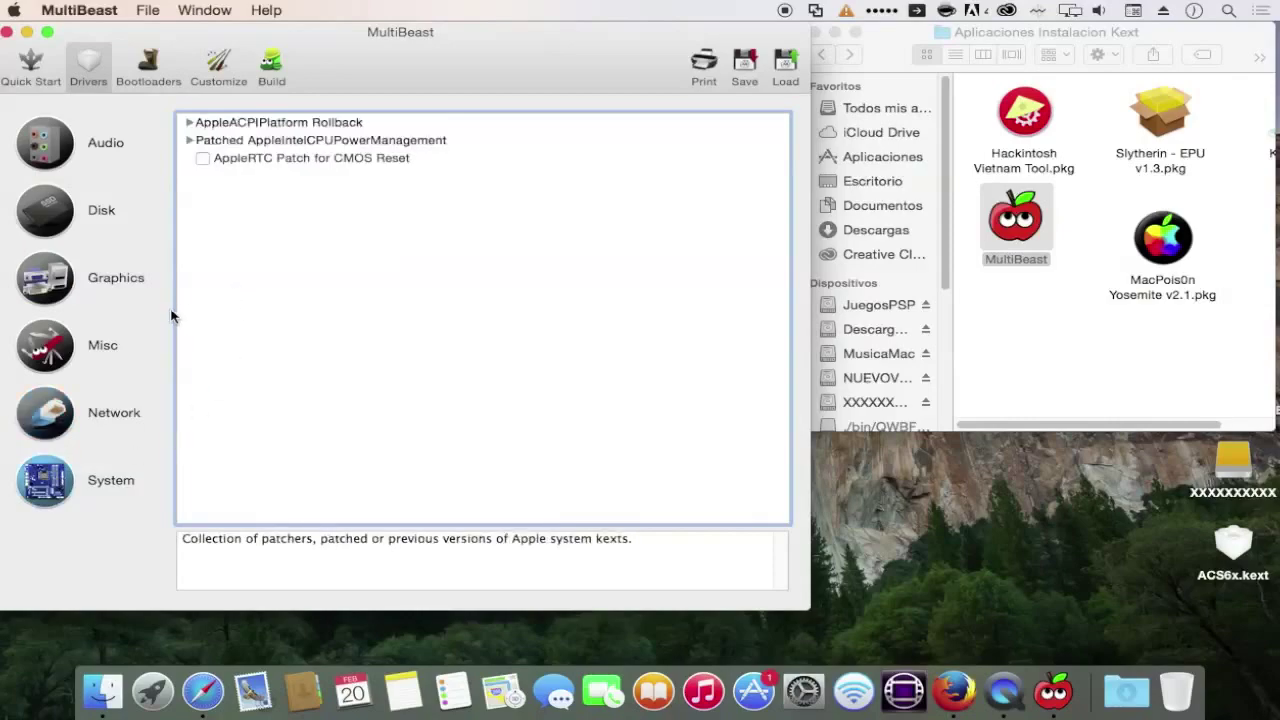
pyautogui.click(44, 214)
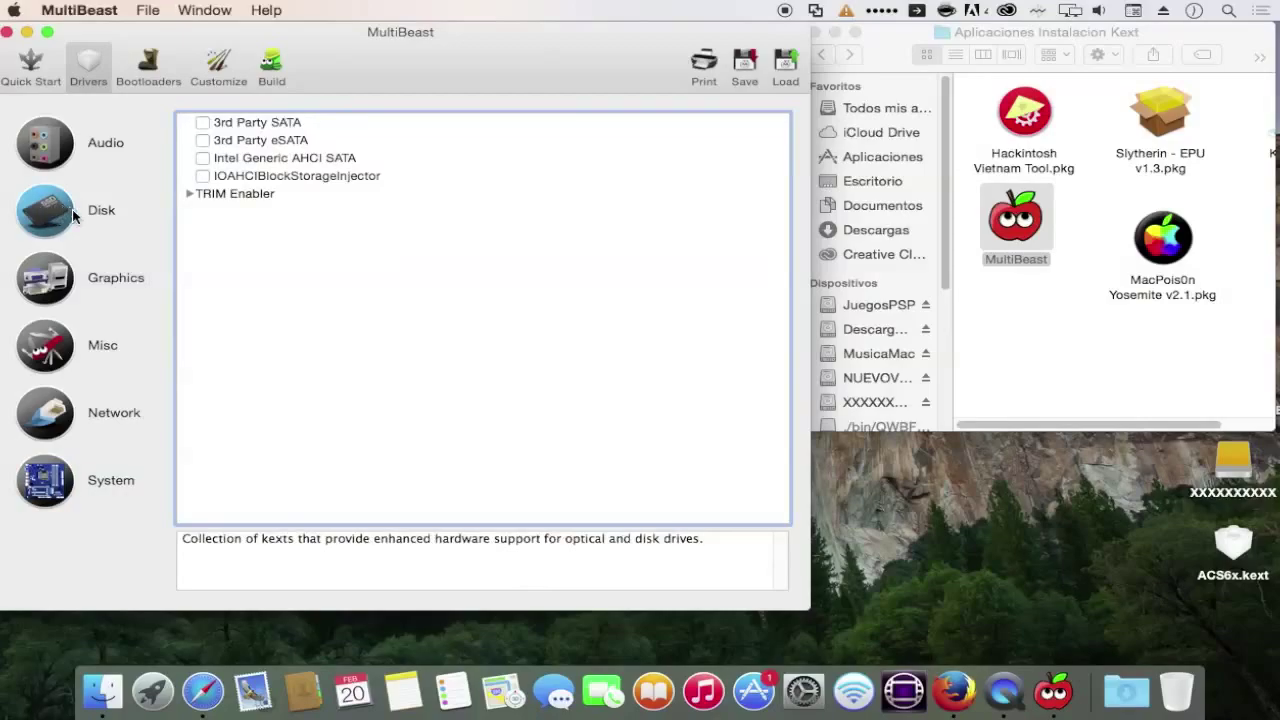
pyautogui.click(40, 350)
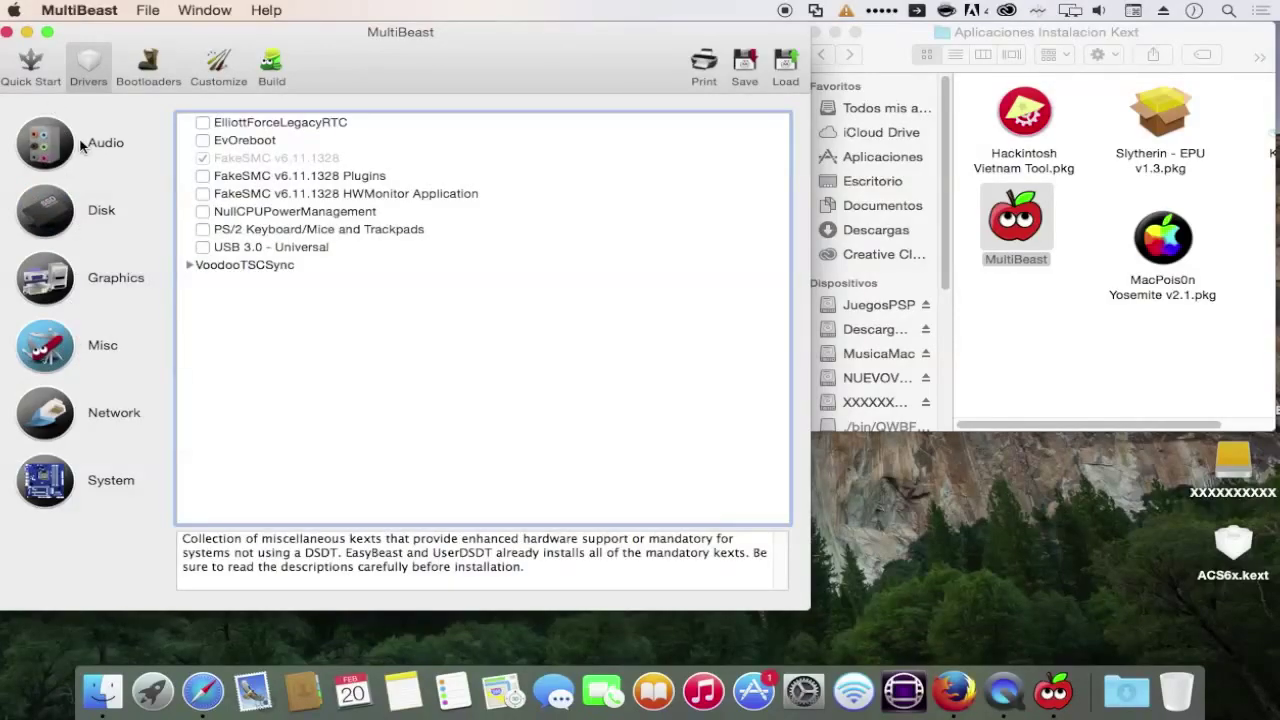
pyautogui.click(56, 150)
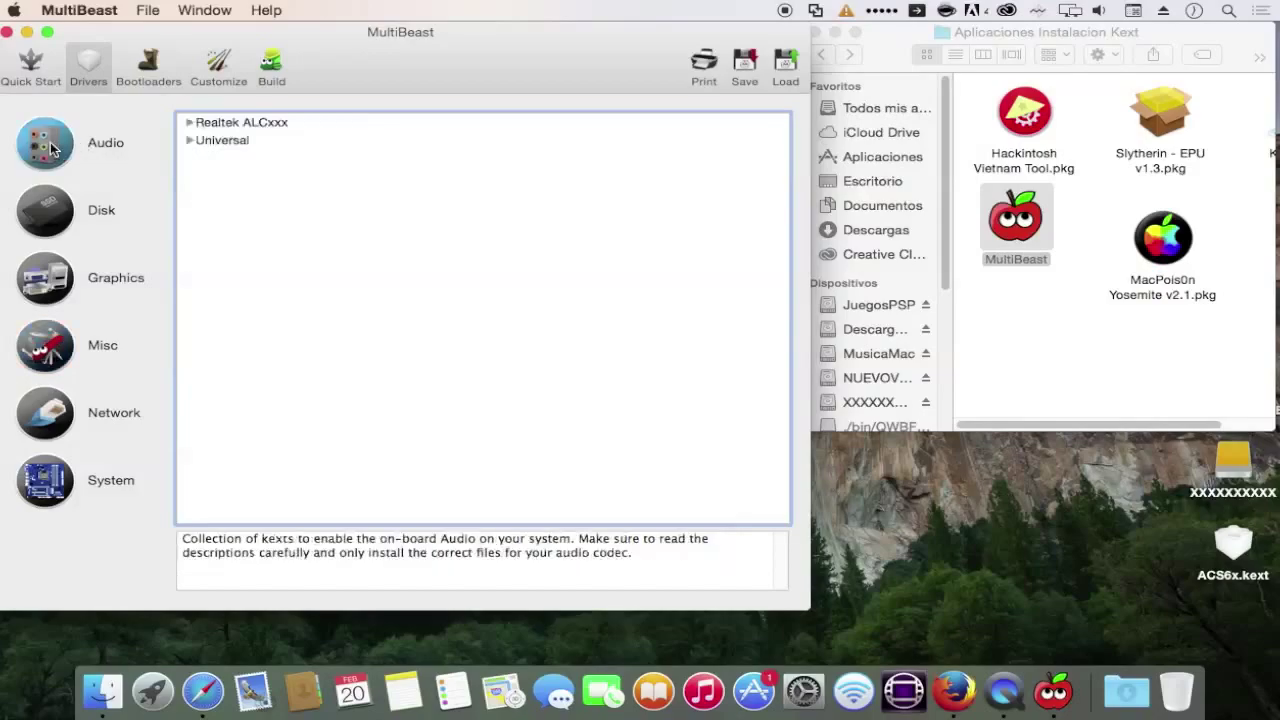
pyautogui.click(45, 285)
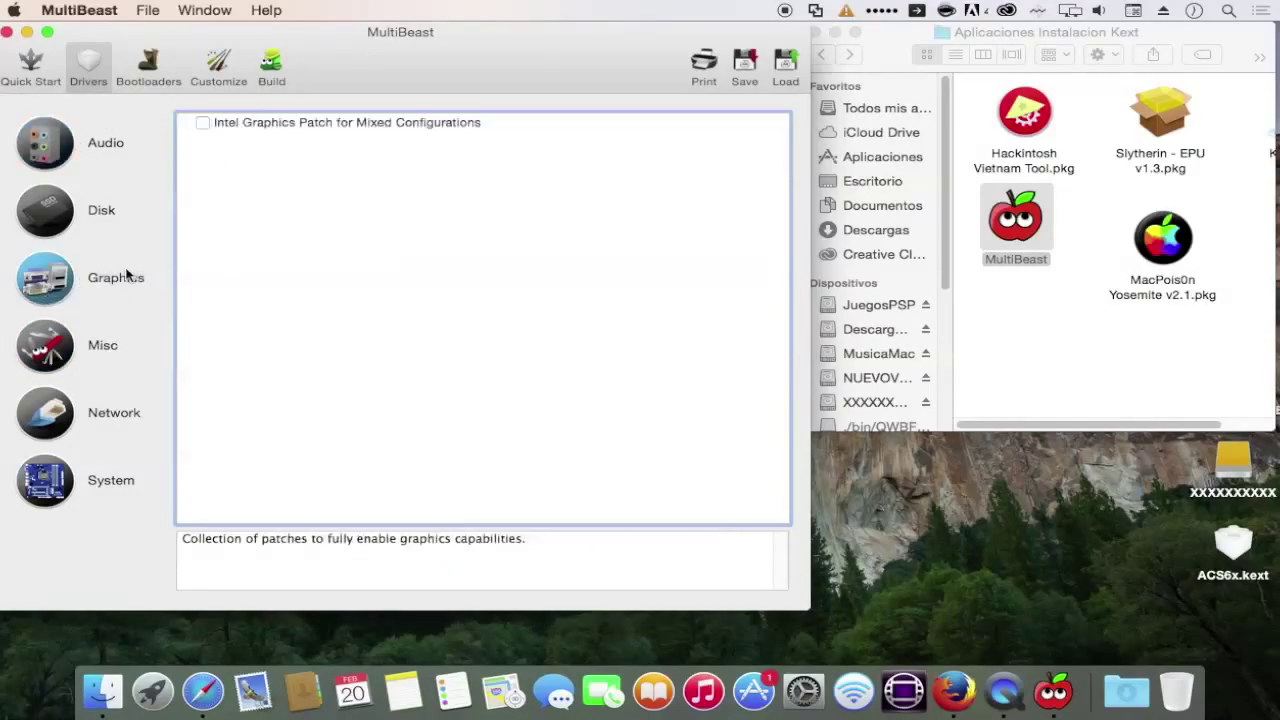
pyautogui.click(42, 345)
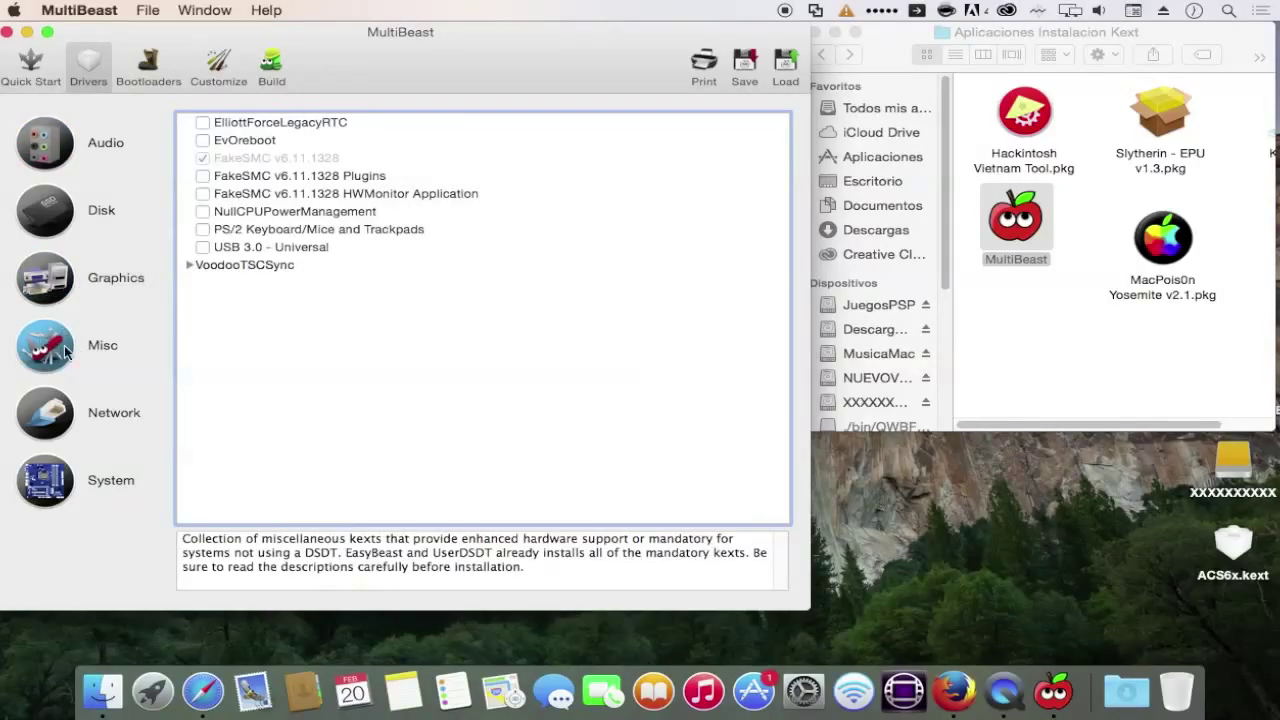
pyautogui.click(47, 424)
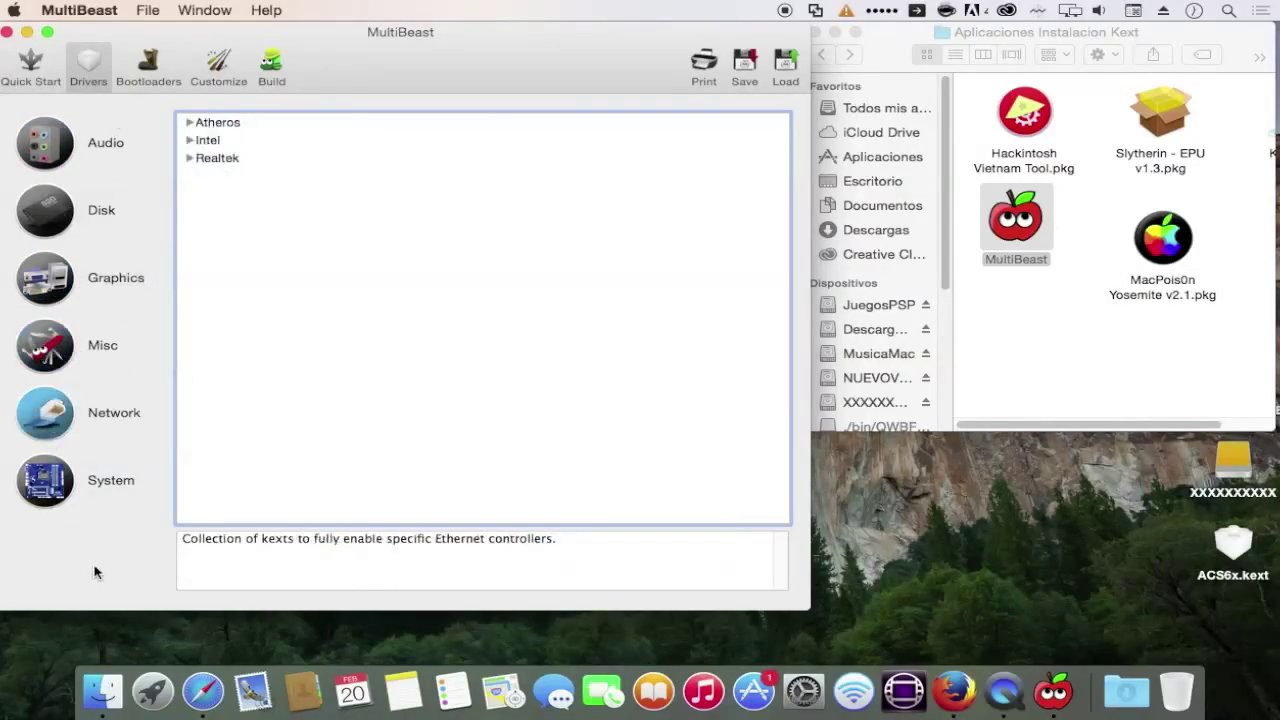
# Step: Deselect the Chimera v4.0.0 bootloader
pyautogui.click(147, 70)
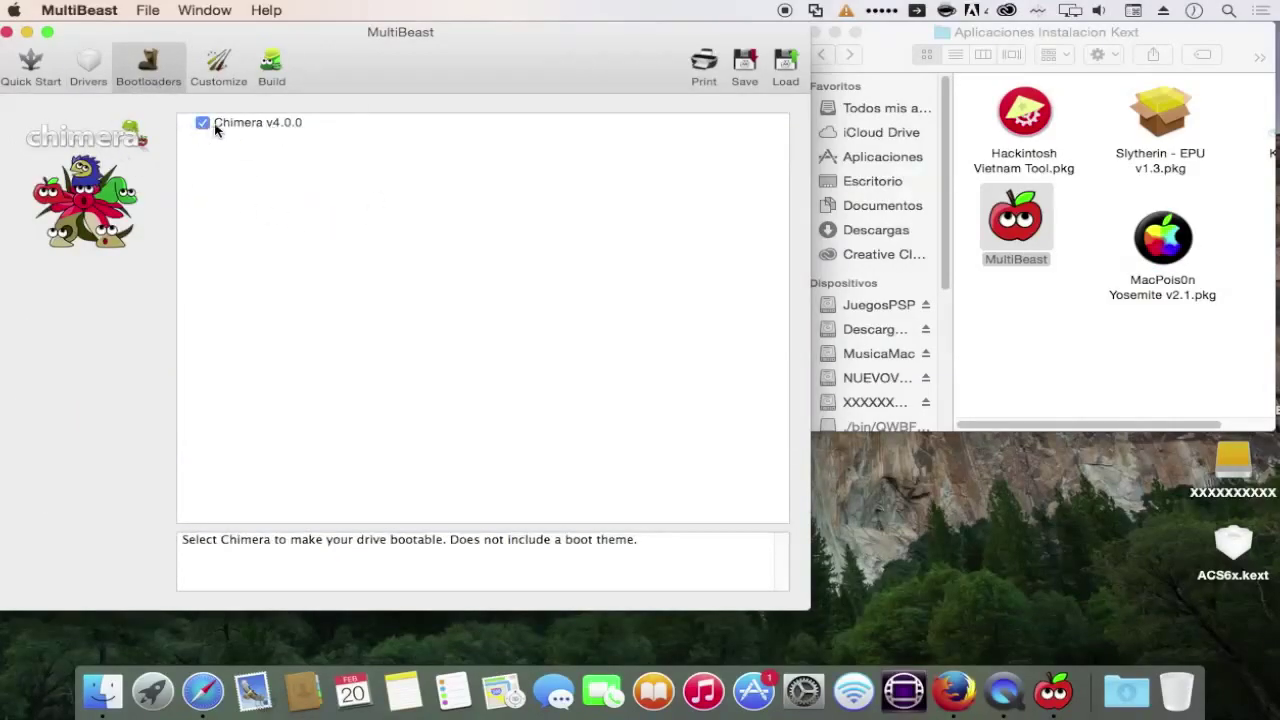
pyautogui.moveTo(1214, 37); pyautogui.dragTo(1235, 220)
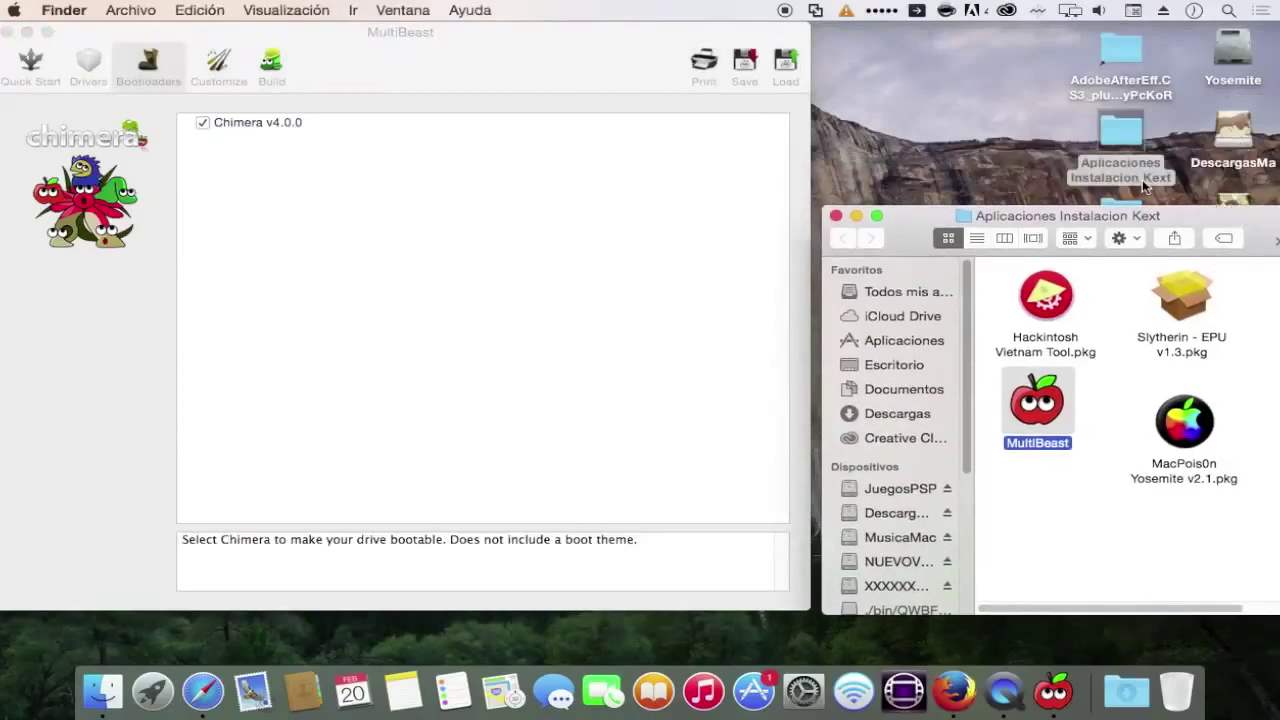
pyautogui.moveTo(1143, 216); pyautogui.dragTo(1140, 32)
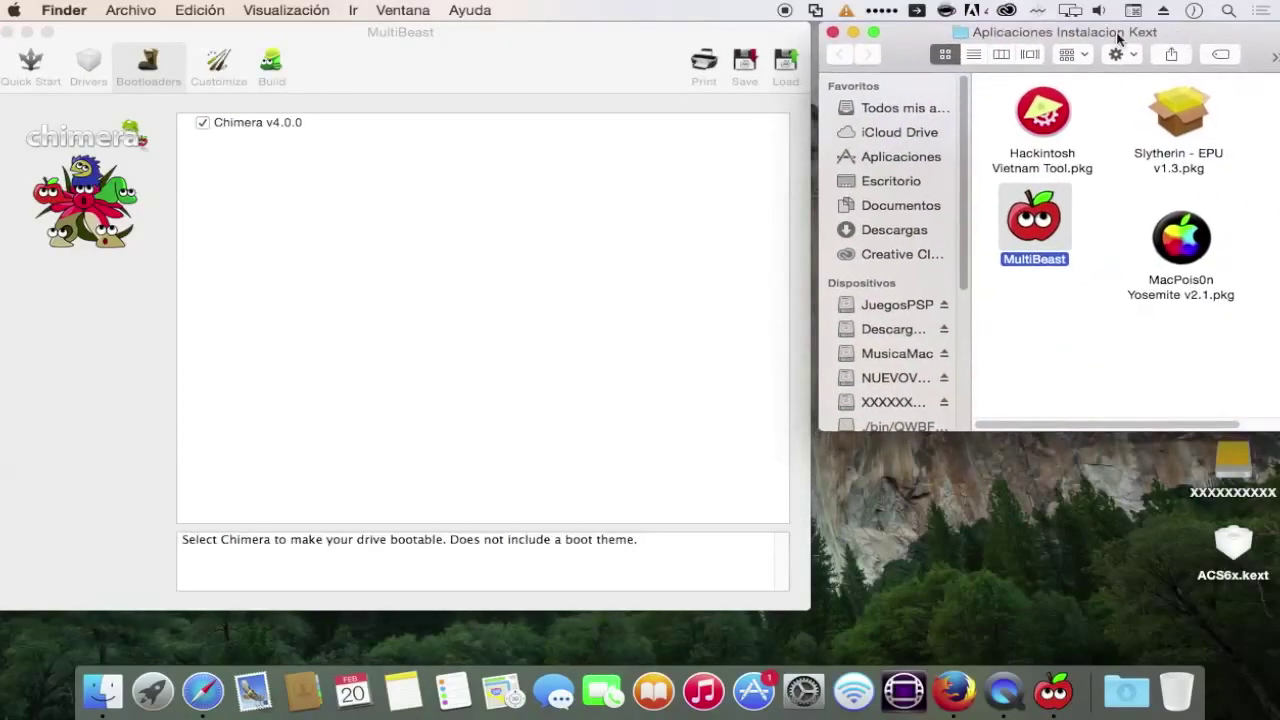
pyautogui.click(203, 122)
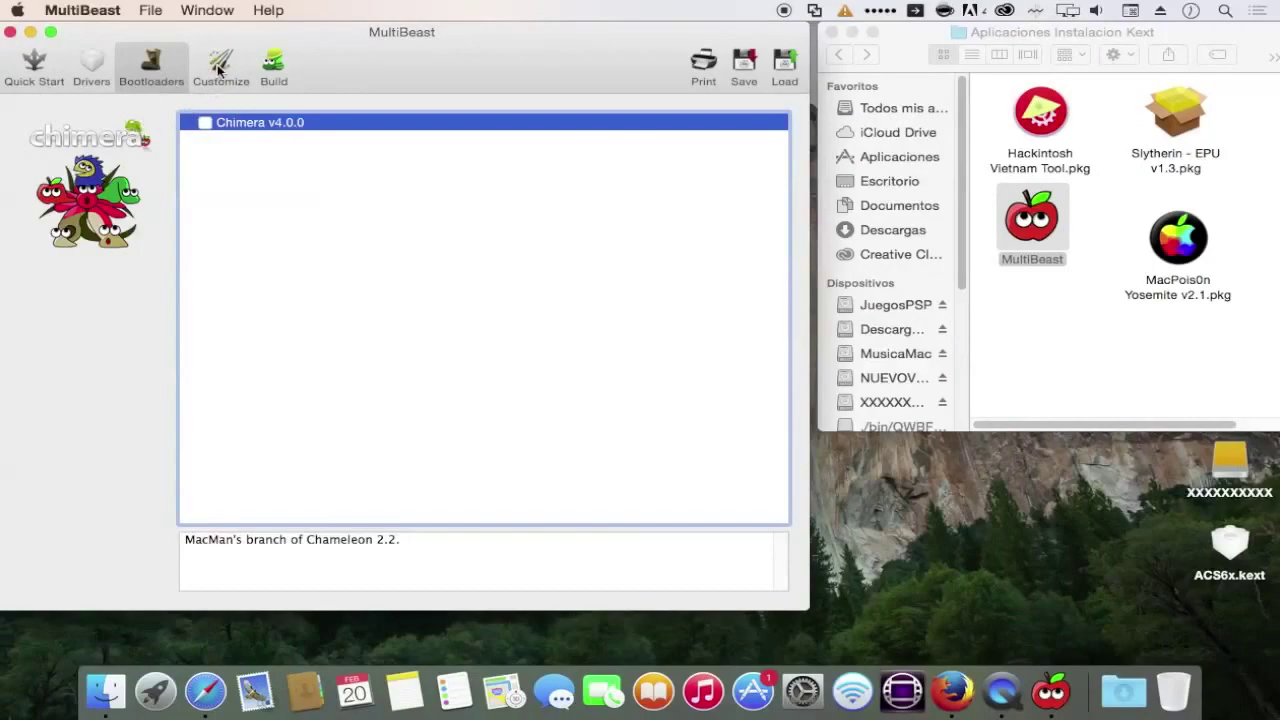
# Step: Enable the Sandy Bridge Core i5 SSDT option and deselect the tonymacx86 Black theme in the customization settings
pyautogui.click(219, 70)
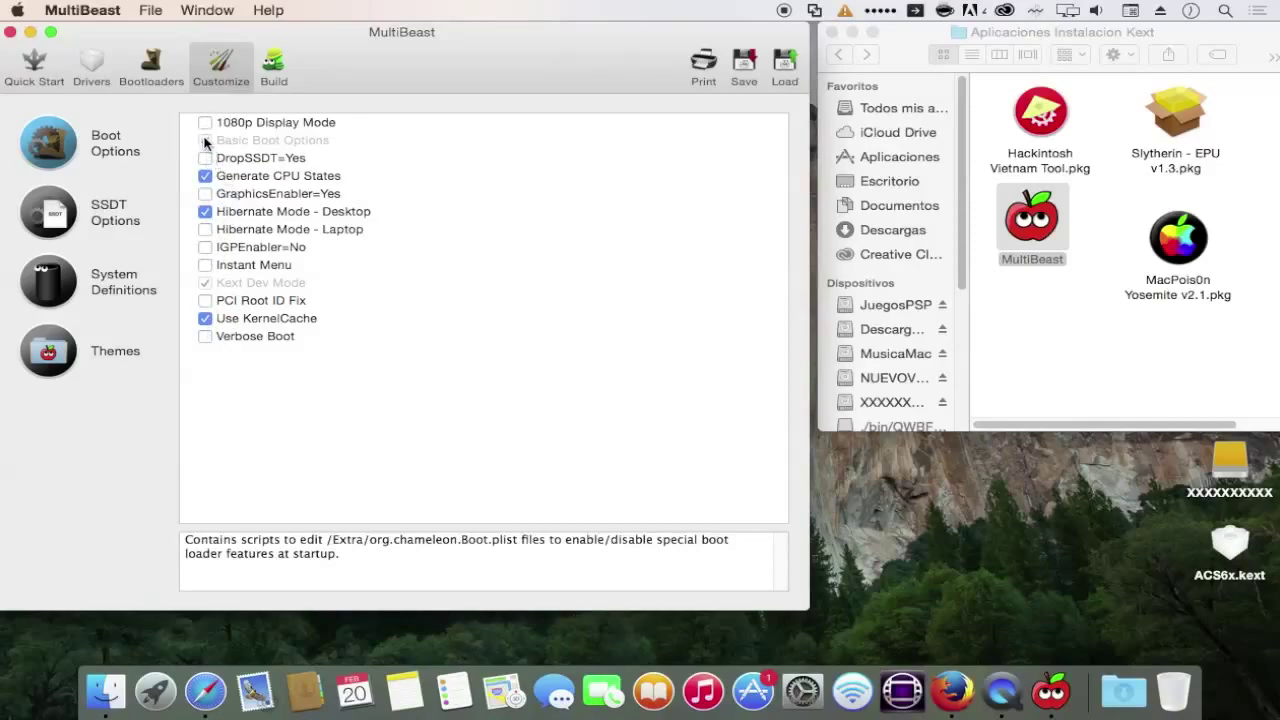
pyautogui.click(48, 216)
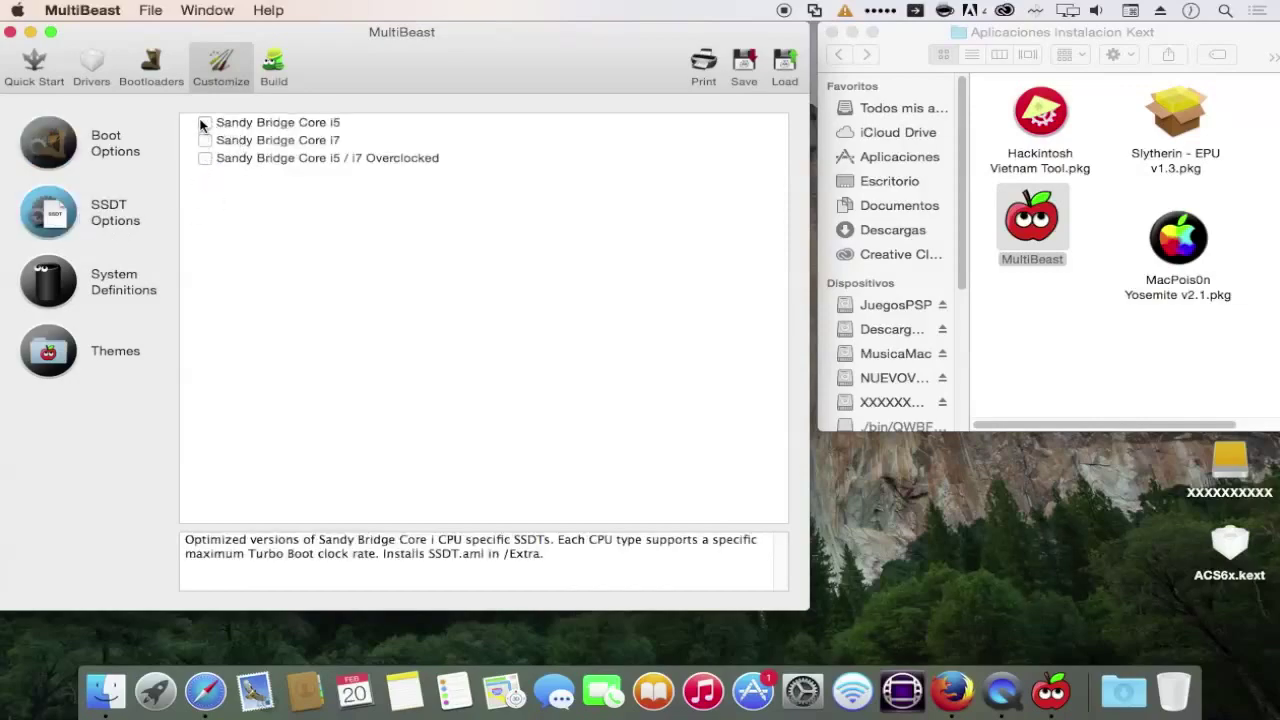
pyautogui.click(205, 158)
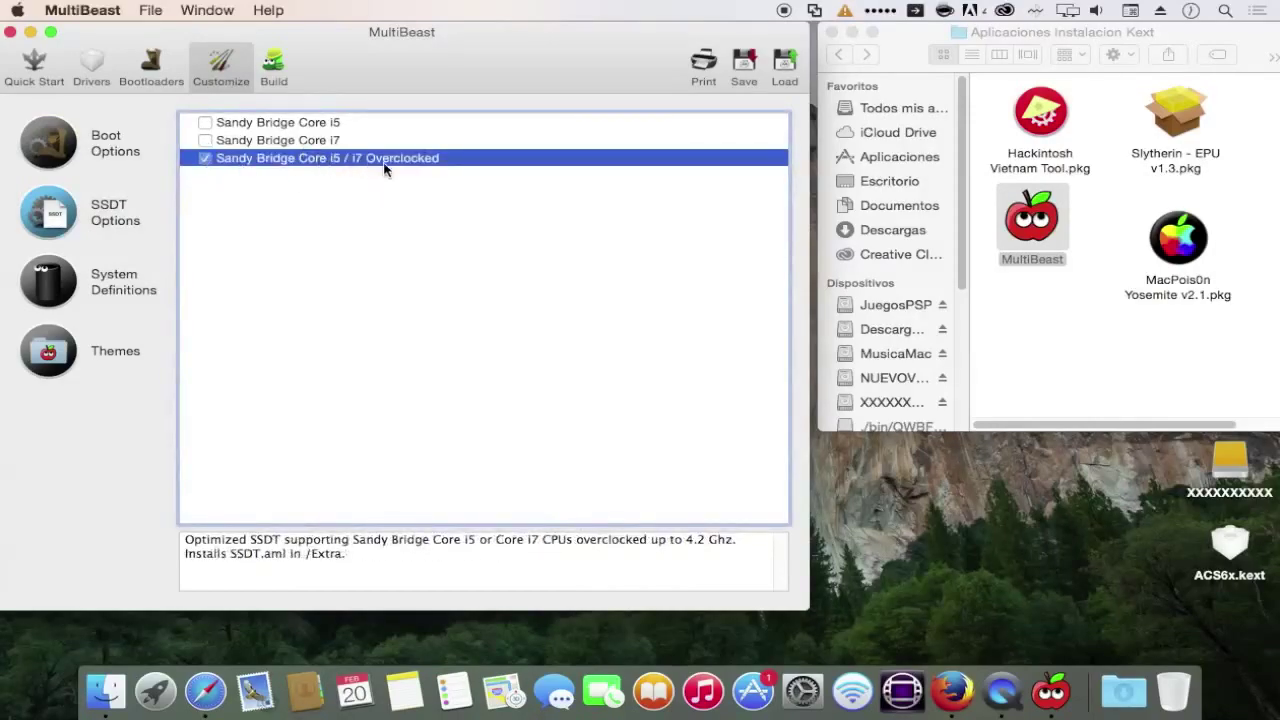
pyautogui.click(212, 156)
pyautogui.click(205, 122)
pyautogui.click(206, 140)
pyautogui.click(205, 122)
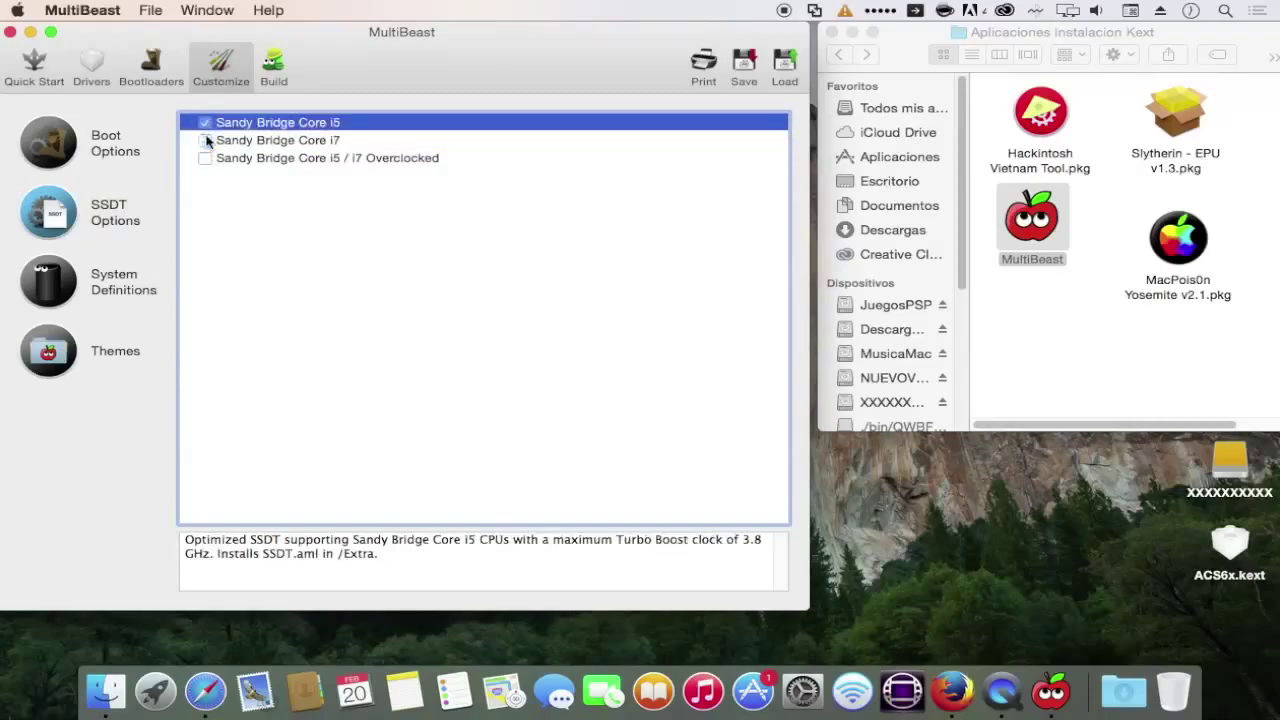
pyautogui.click(58, 356)
pyautogui.click(205, 176)
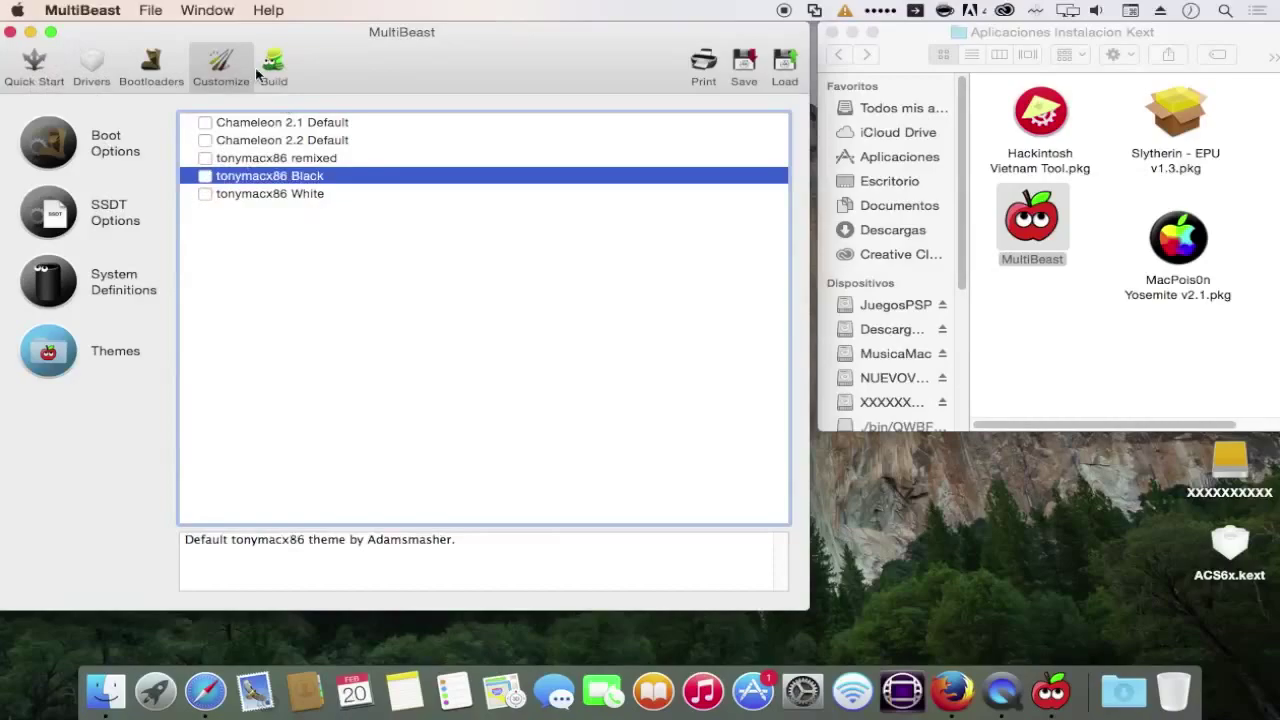
# Step: Review the current build configuration and the install drive choices, and quit MultiBeast without installing
pyautogui.click(275, 65)
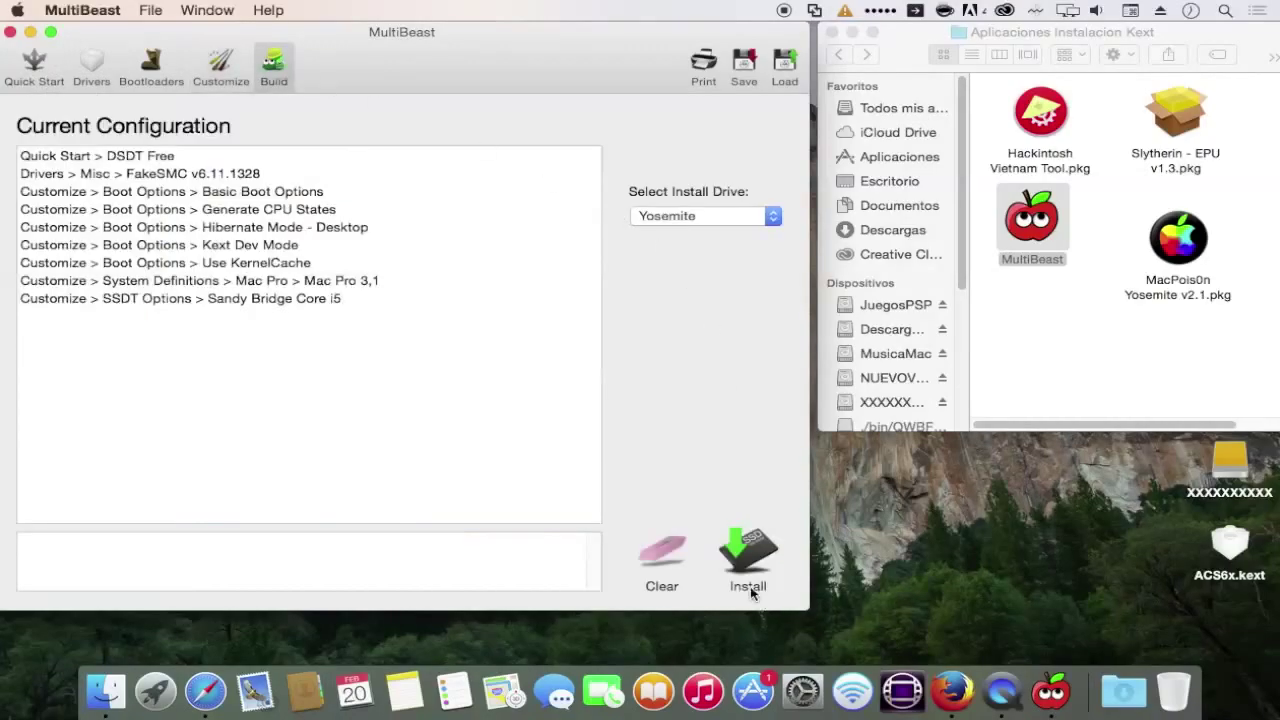
pyautogui.click(676, 220)
pyautogui.click(672, 218)
pyautogui.press('super+q')
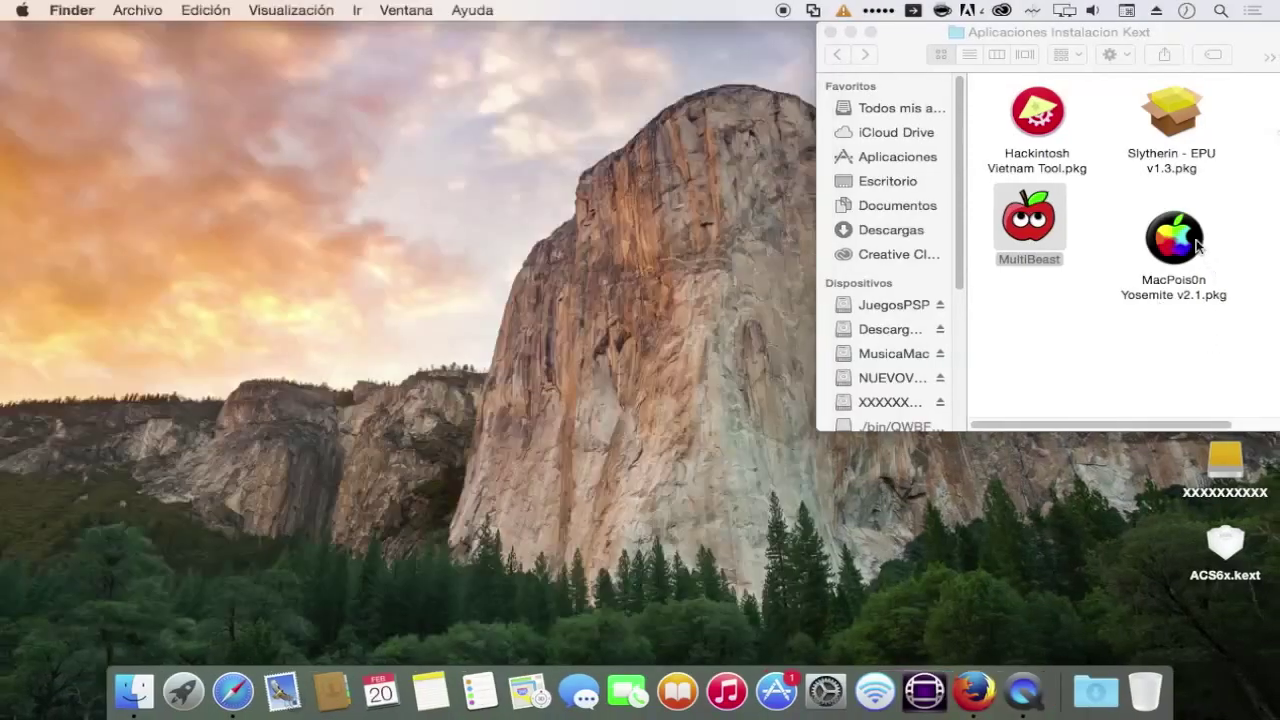
# Step: Launch the MacPois0n Yosemite v2.1.pkg installer and move its window clear of the Finder folder
pyautogui.click(1118, 250)
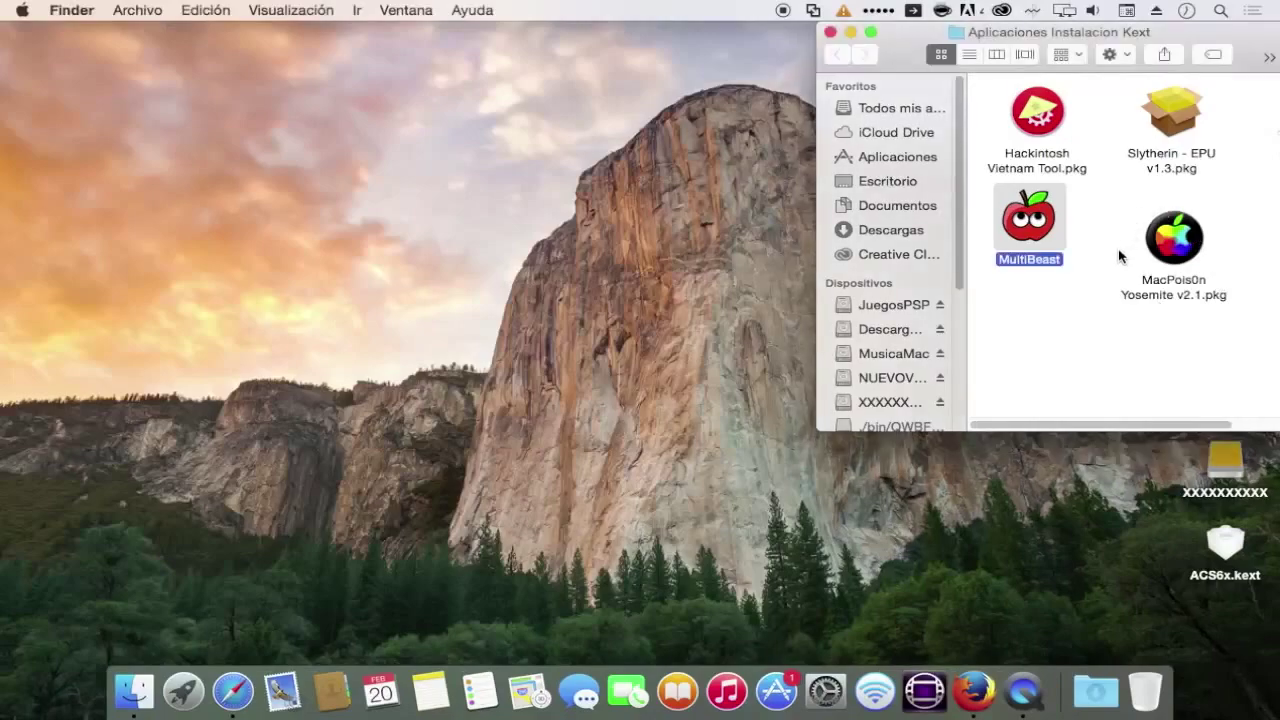
pyautogui.click(1172, 240)
pyautogui.doubleClick(1172, 240)
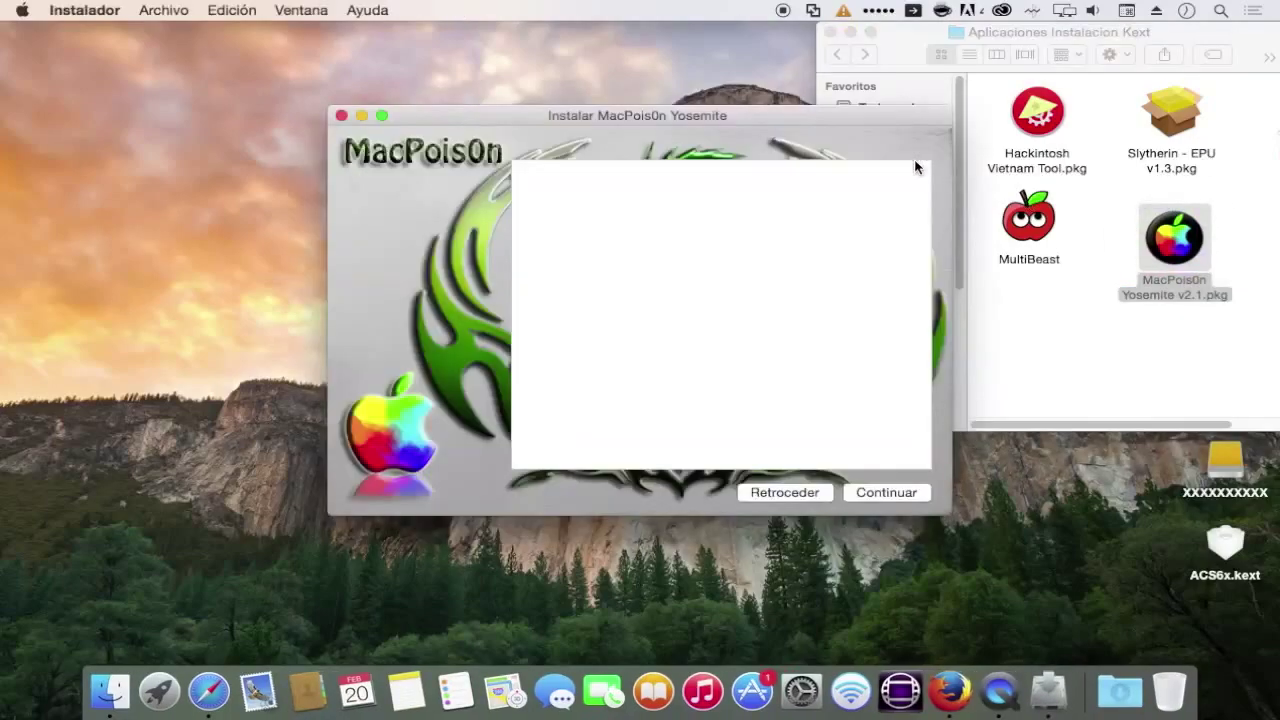
pyautogui.moveTo(851, 112); pyautogui.dragTo(588, 40)
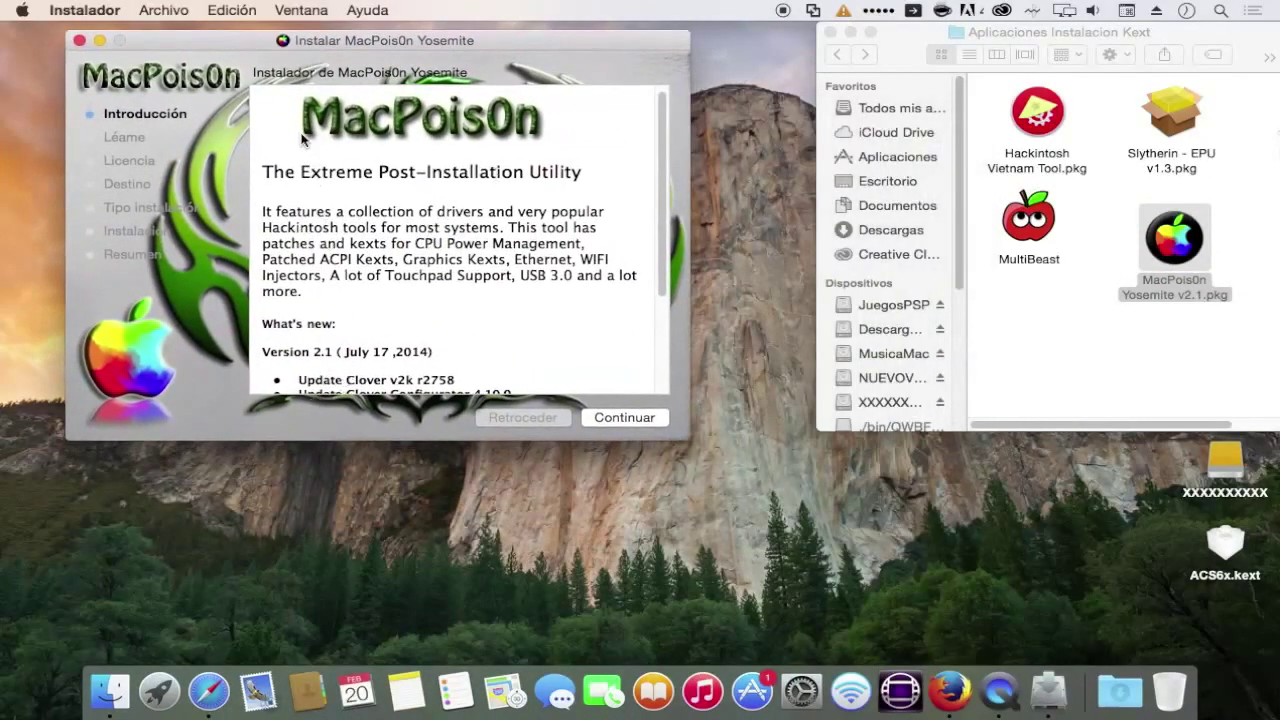
# Step: Proceed through the introduction, read-me and licence, accept the terms, and switch to the customized package selection
pyautogui.click(625, 420)
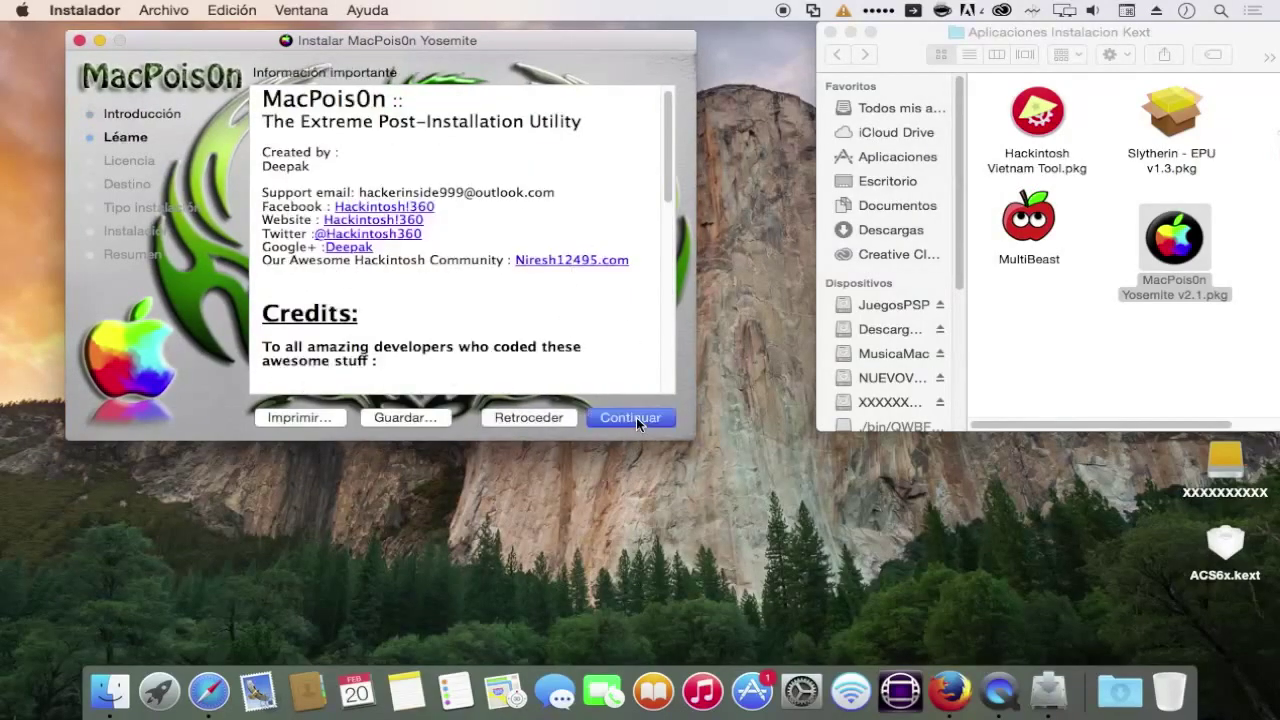
pyautogui.click(636, 417)
pyautogui.click(643, 418)
pyautogui.click(565, 192)
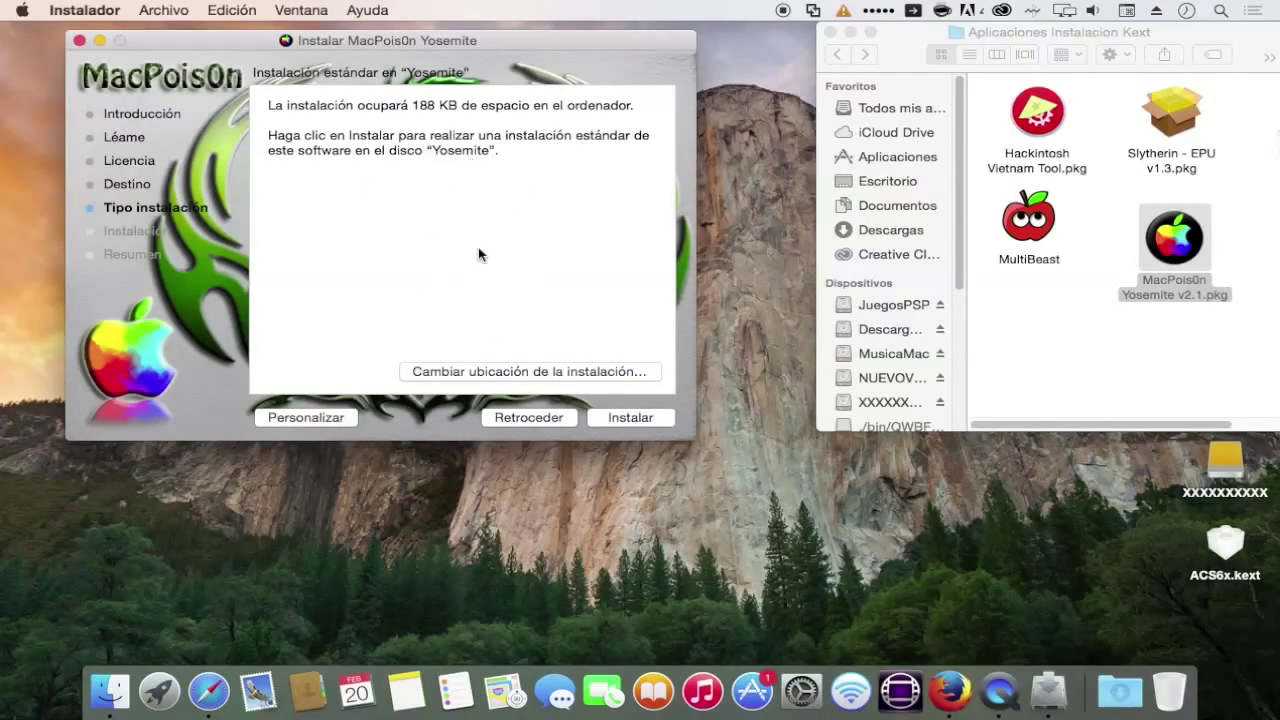
pyautogui.click(312, 420)
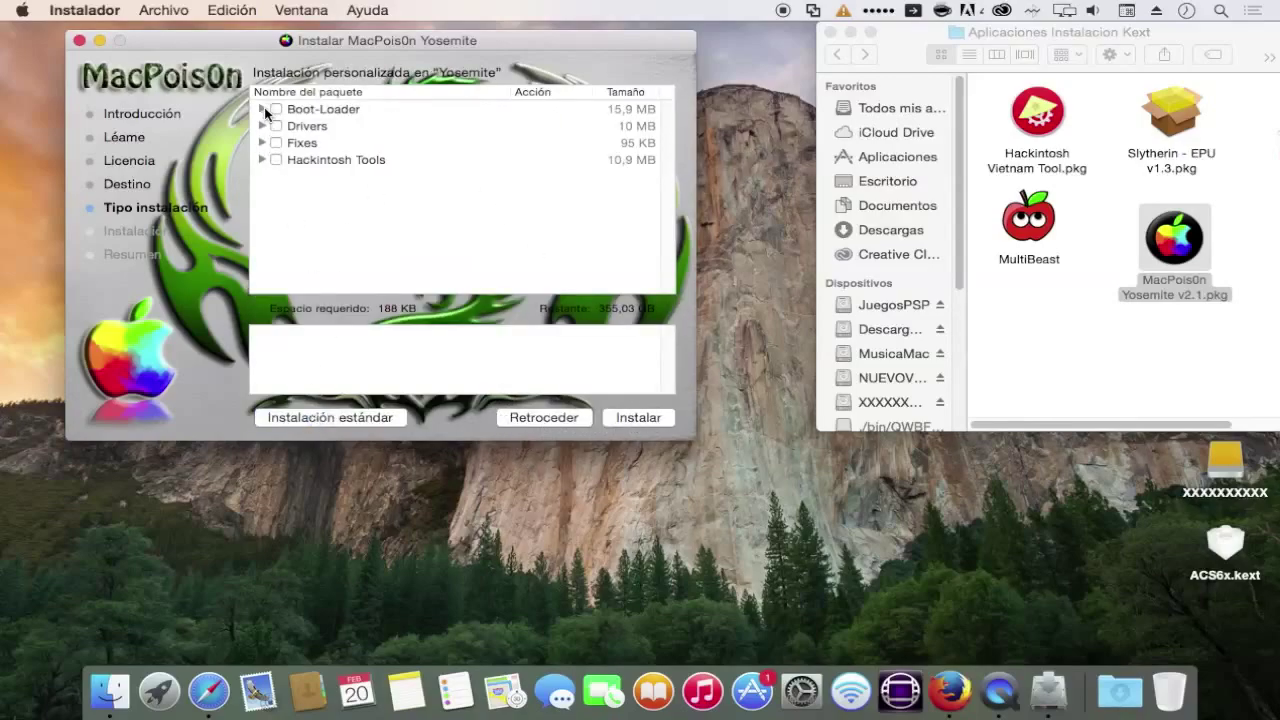
# Step: Expand the Boot-Loader group, look at its Chameleon and Clover packages, and select Chameleon for installation
pyautogui.click(262, 109)
pyautogui.click(278, 126)
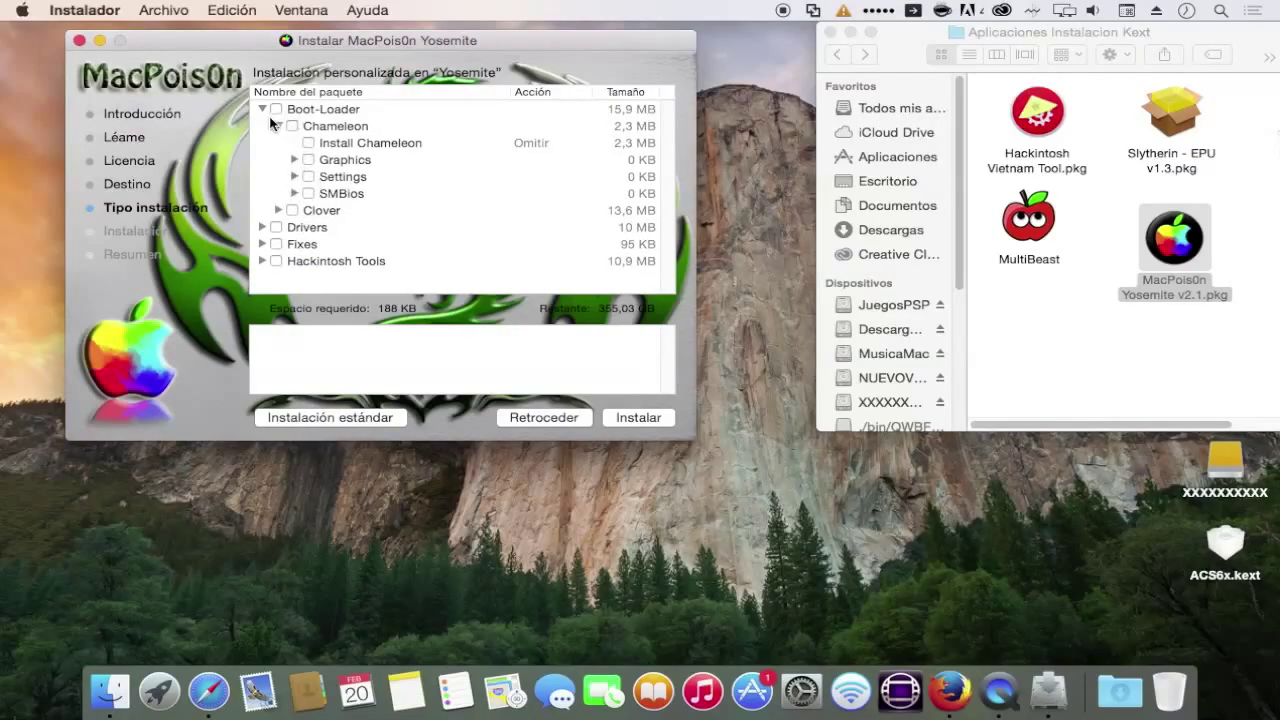
pyautogui.click(278, 210)
pyautogui.click(278, 210)
pyautogui.click(292, 127)
# Step: Exclude the HD 4000 and HD 4600/5000 graphics options from the Chameleon package
pyautogui.click(295, 160)
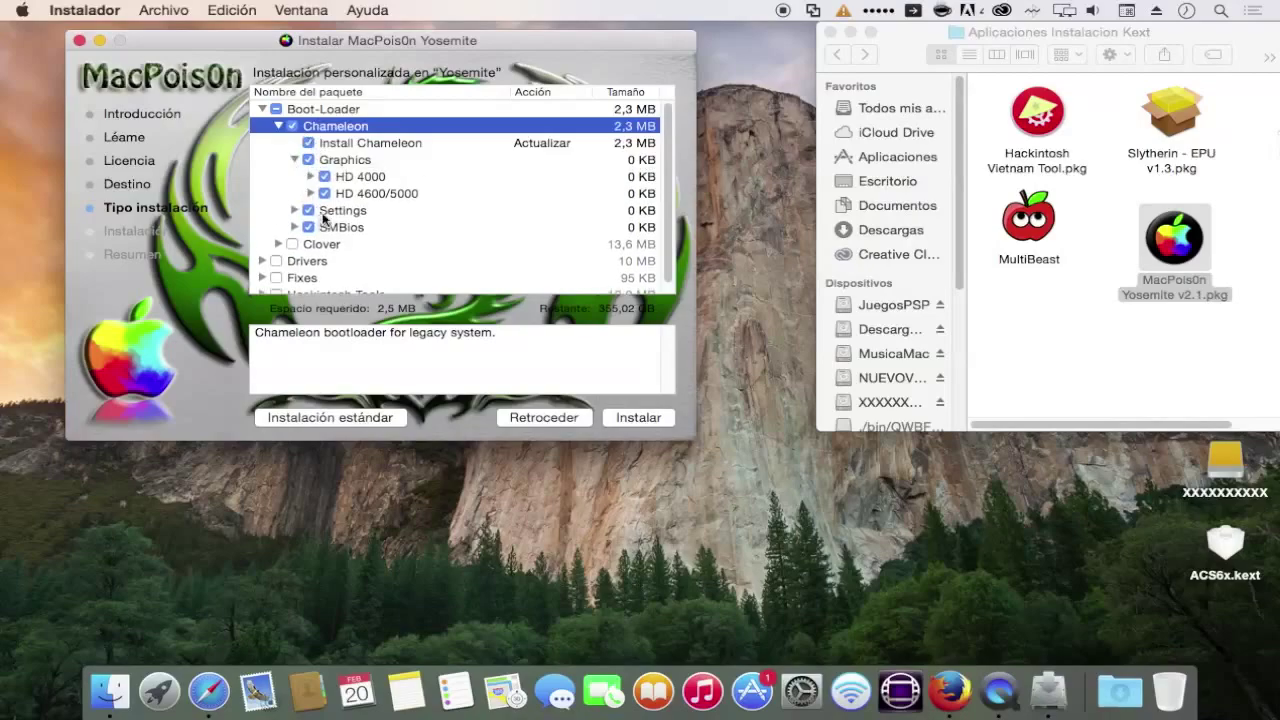
pyautogui.click(311, 163)
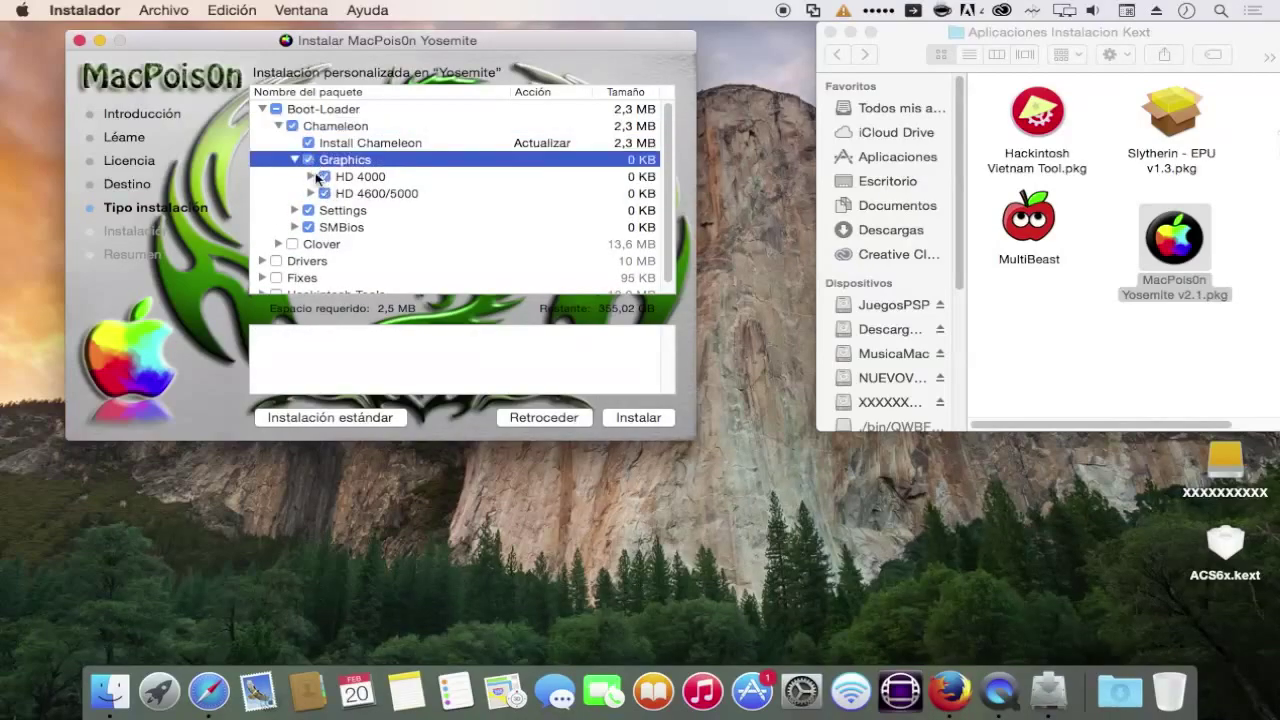
pyautogui.click(323, 177)
pyautogui.click(324, 193)
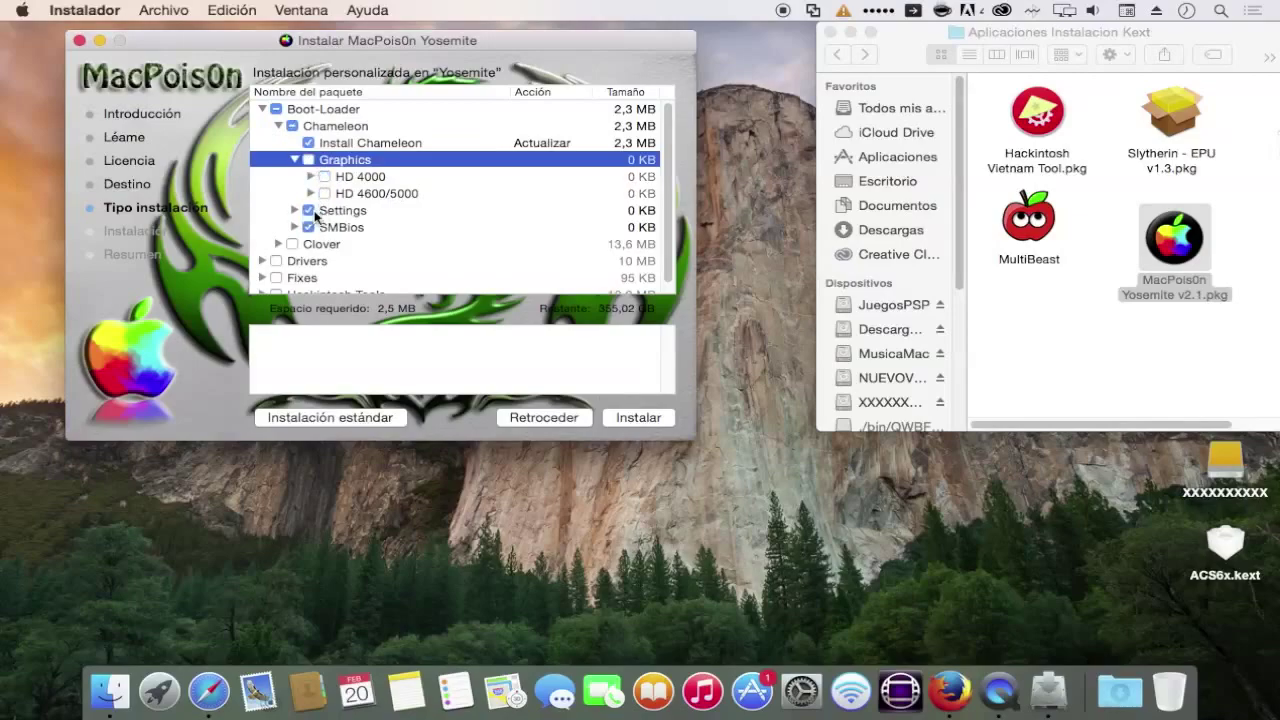
# Step: Look at the Kernel Flags under Chameleon's Settings and exclude the whole Settings group from installation
pyautogui.click(295, 210)
pyautogui.scroll(-1, 318, 200)
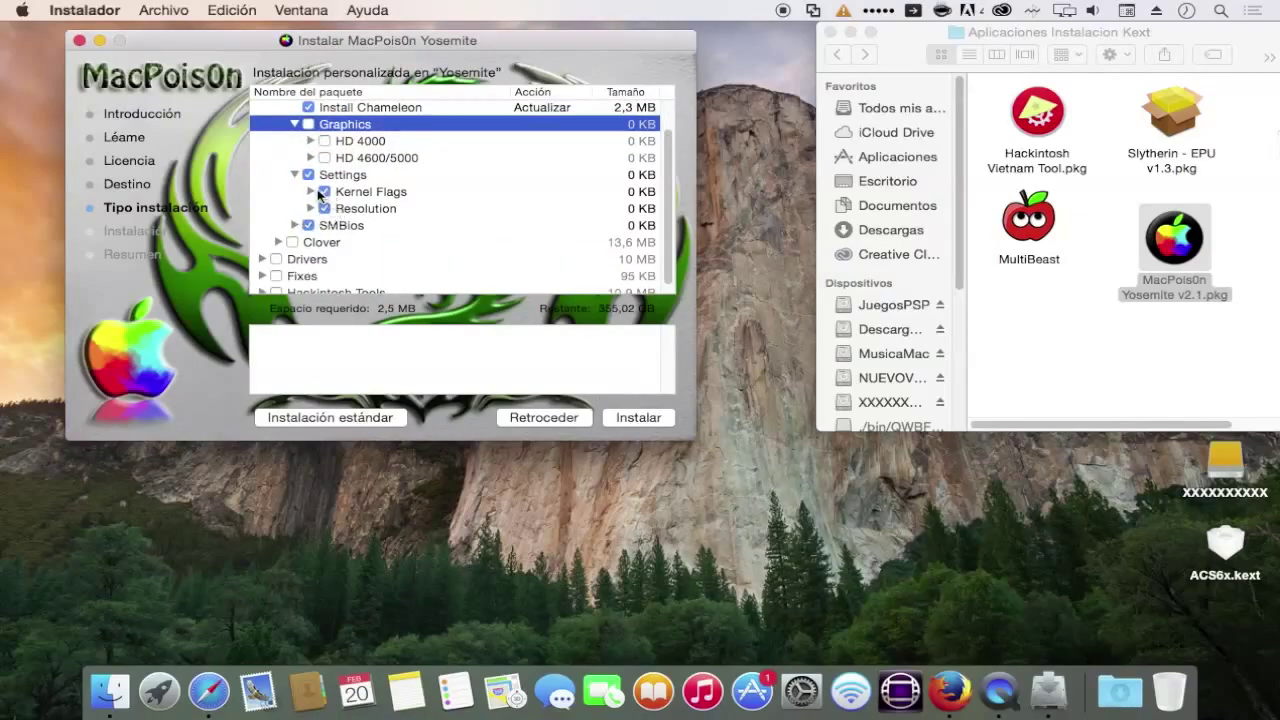
pyautogui.click(311, 191)
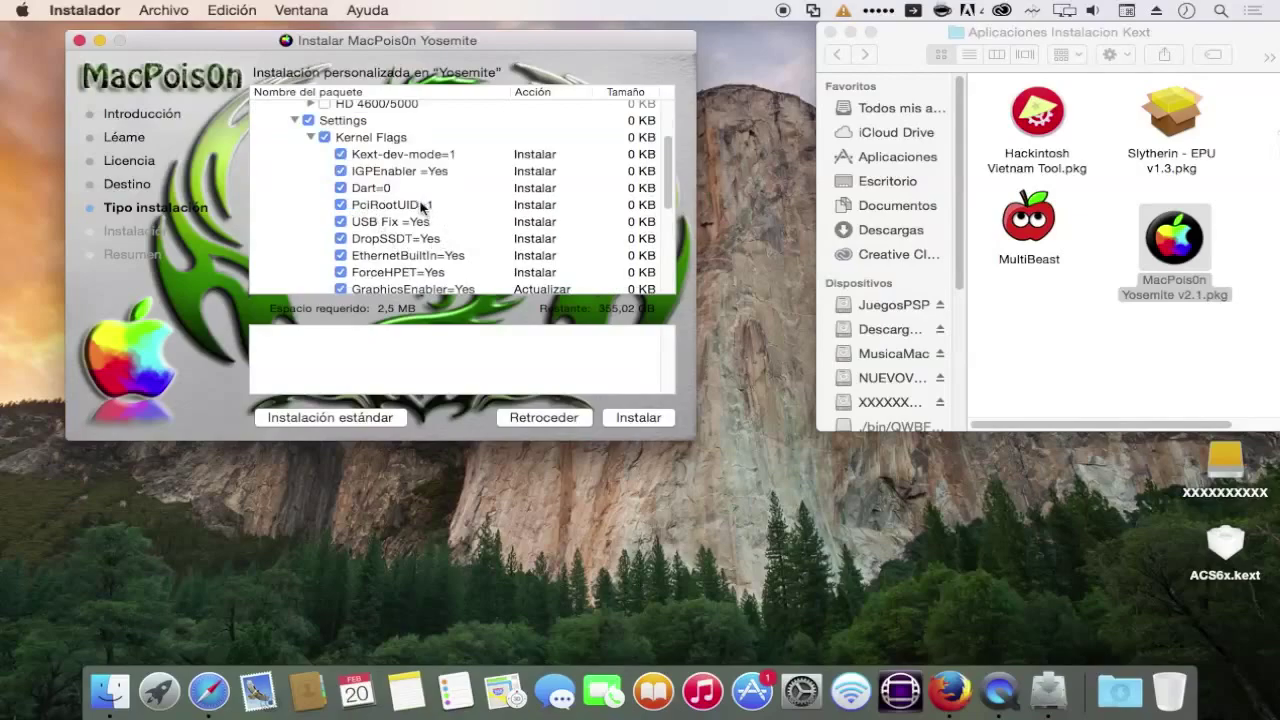
pyautogui.scroll(1, 333, 192)
pyautogui.click(312, 152)
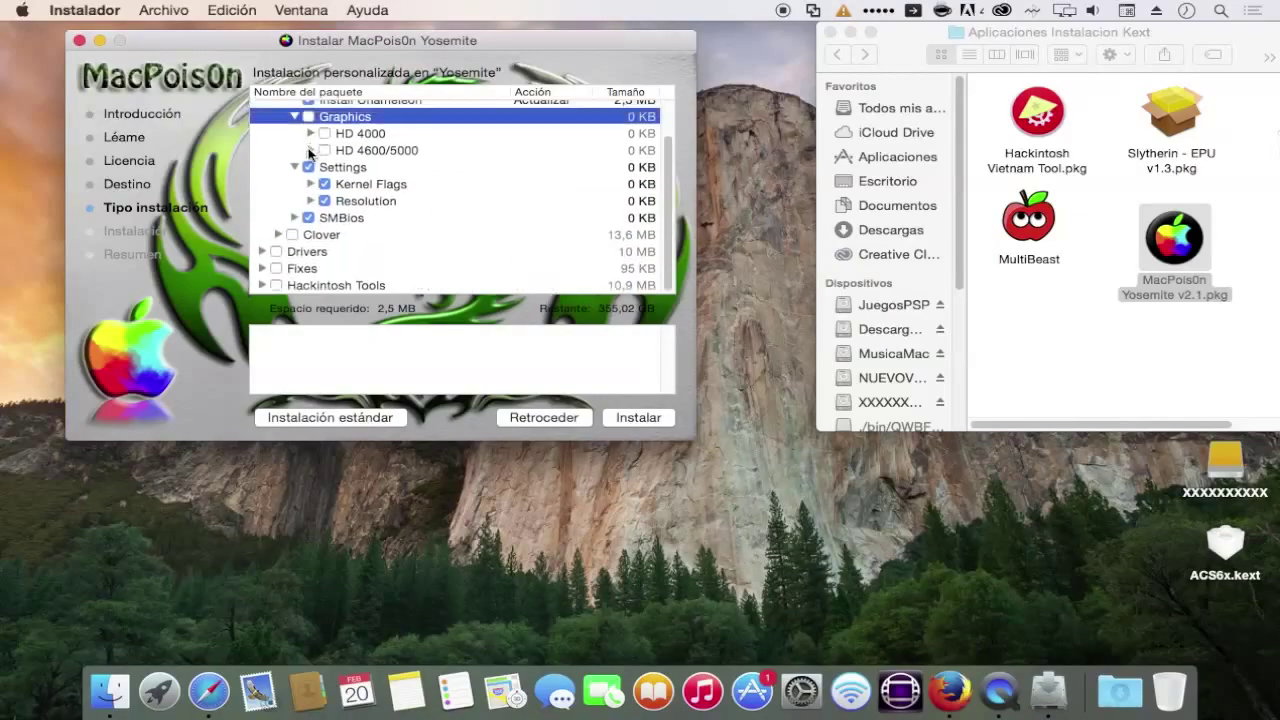
pyautogui.click(308, 167)
# Step: Examine the screen resolutions offered under Chameleon's Settings and leave the Resolution group deselected
pyautogui.click(311, 201)
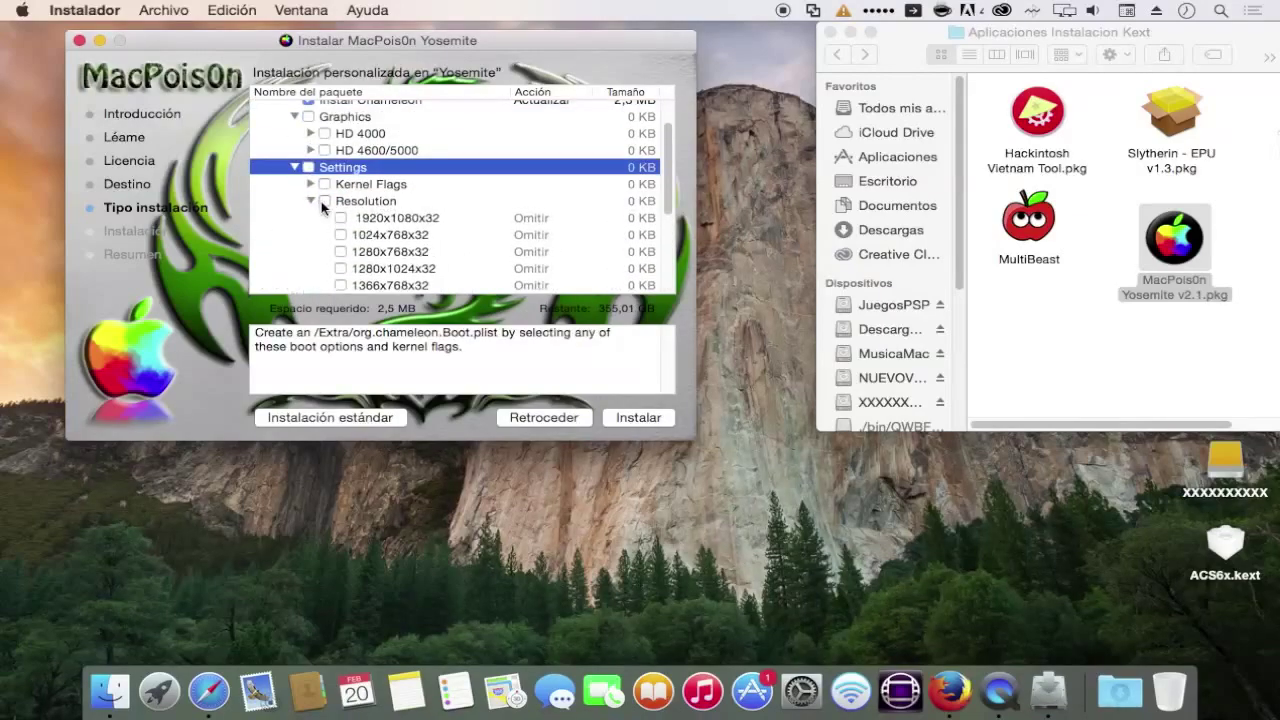
pyautogui.click(324, 201)
pyautogui.scroll(-4, 398, 226)
pyautogui.scroll(3, 333, 143)
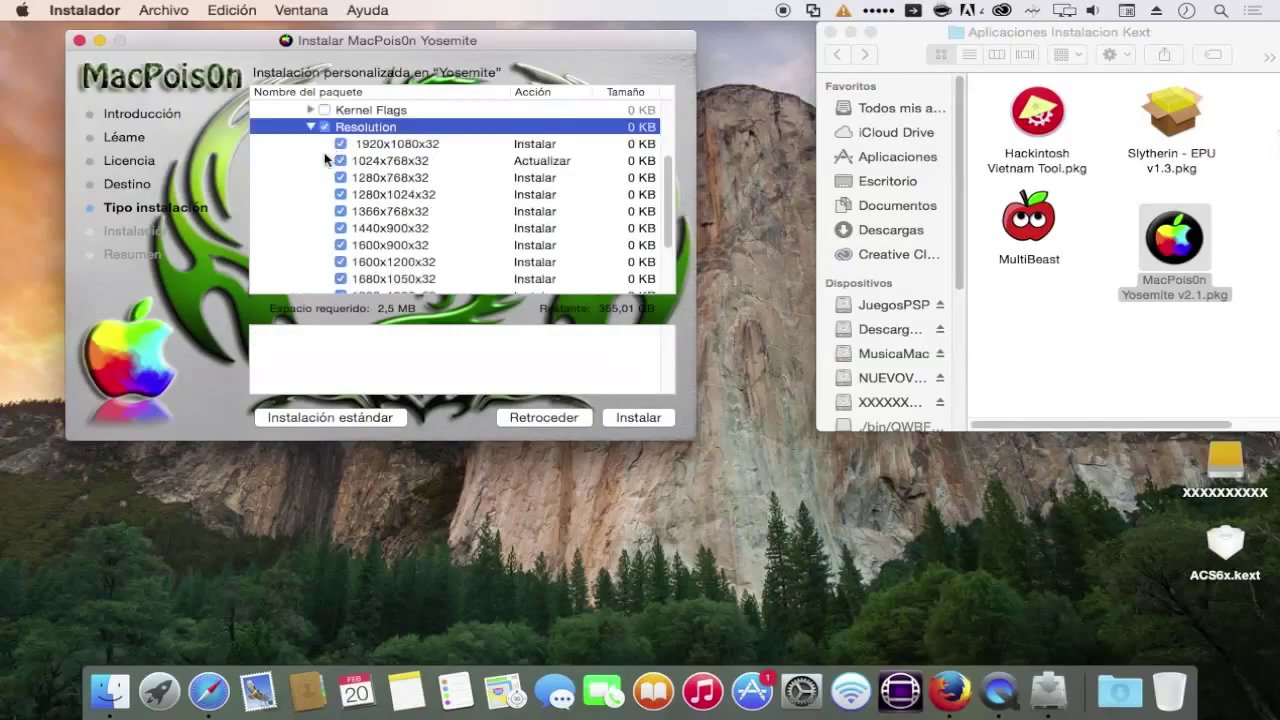
pyautogui.click(311, 129)
pyautogui.click(324, 201)
# Step: Select the Clover package and exclude its Legacy Only and UEFI booting installs, keeping Clover Utilities and Config
pyautogui.click(278, 235)
pyautogui.scroll(-2, 295, 212)
pyautogui.click(292, 191)
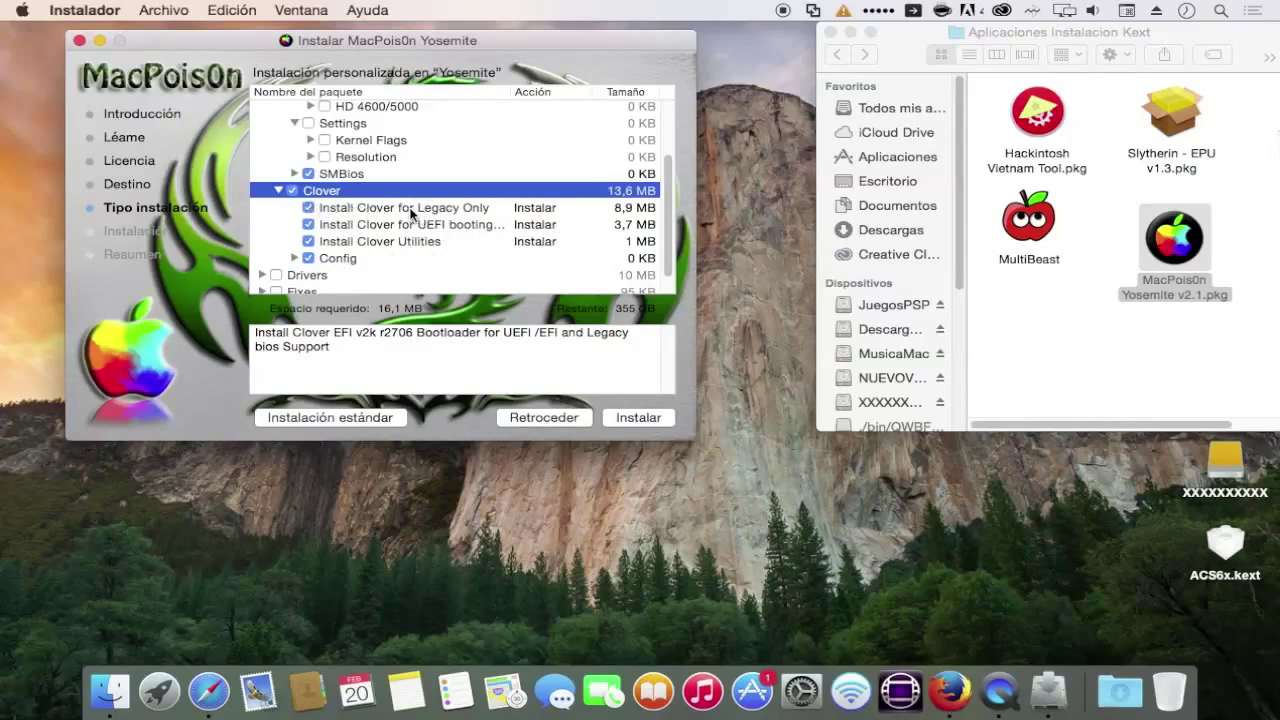
pyautogui.click(308, 214)
pyautogui.click(308, 209)
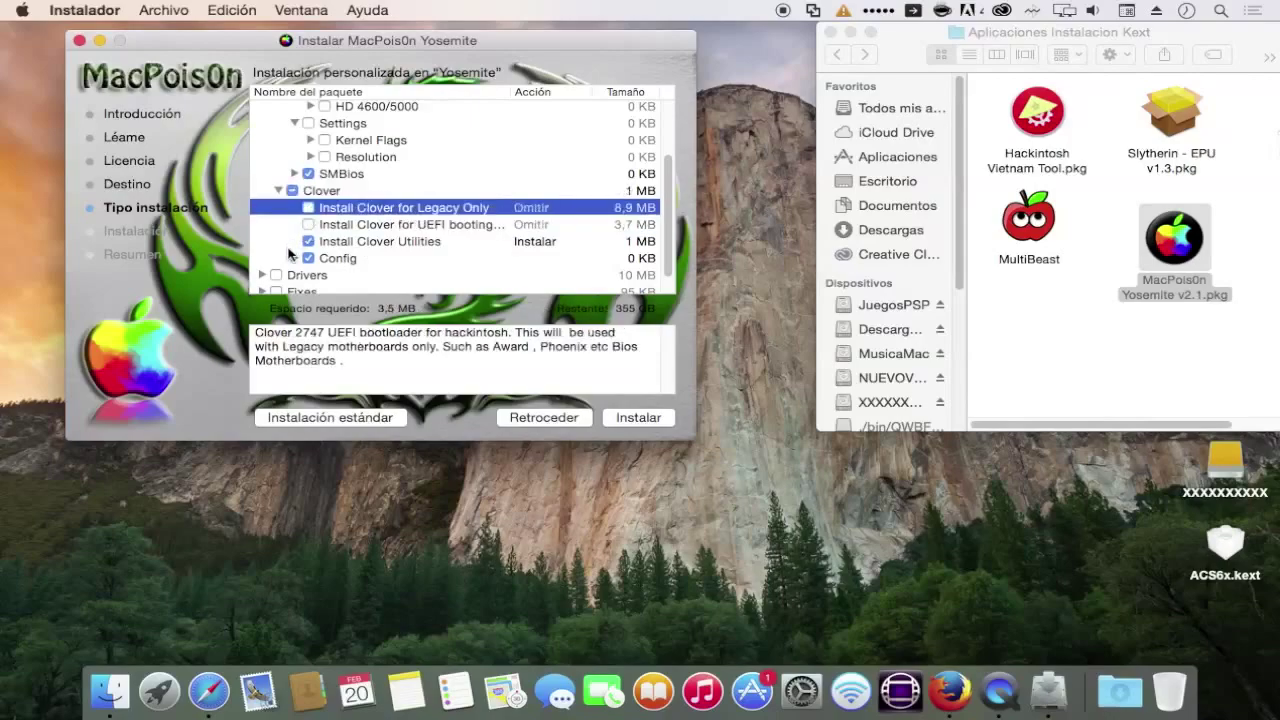
# Step: Examine the options in Clover's Config group, from CPU and Boot Flags to Kext Patches
pyautogui.click(298, 260)
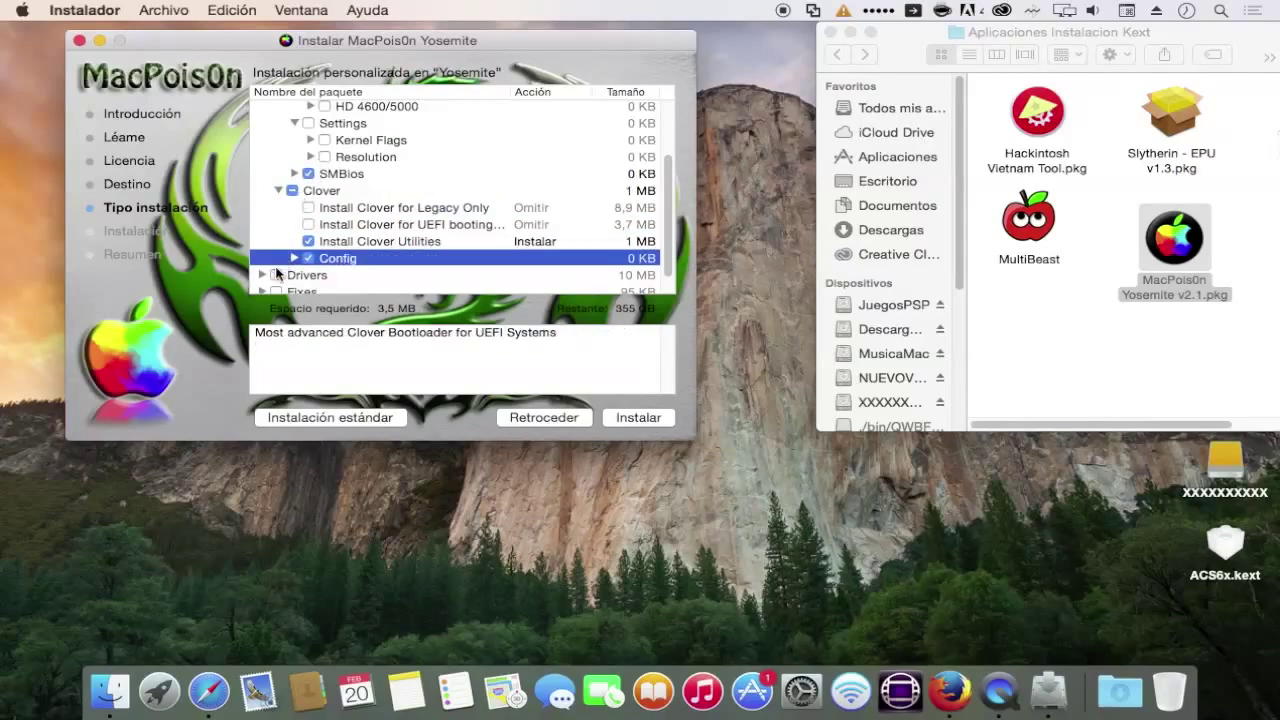
pyautogui.scroll(-1, 291, 258)
pyautogui.click(294, 234)
pyautogui.scroll(-5, 370, 256)
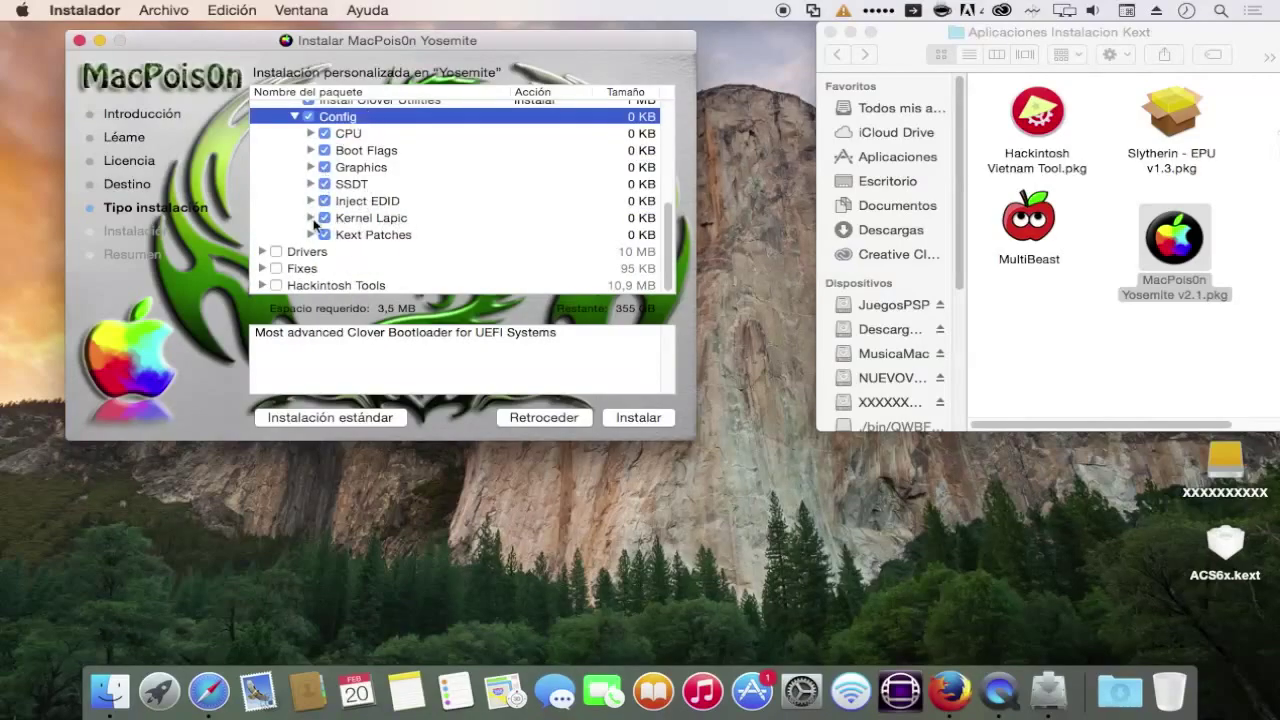
# Step: Examine the System drivers and the FakeSMC & HW Plugins group, read FakeSMC's description and leave FakeSMC deselected
pyautogui.click(262, 251)
pyautogui.scroll(-6, 330, 245)
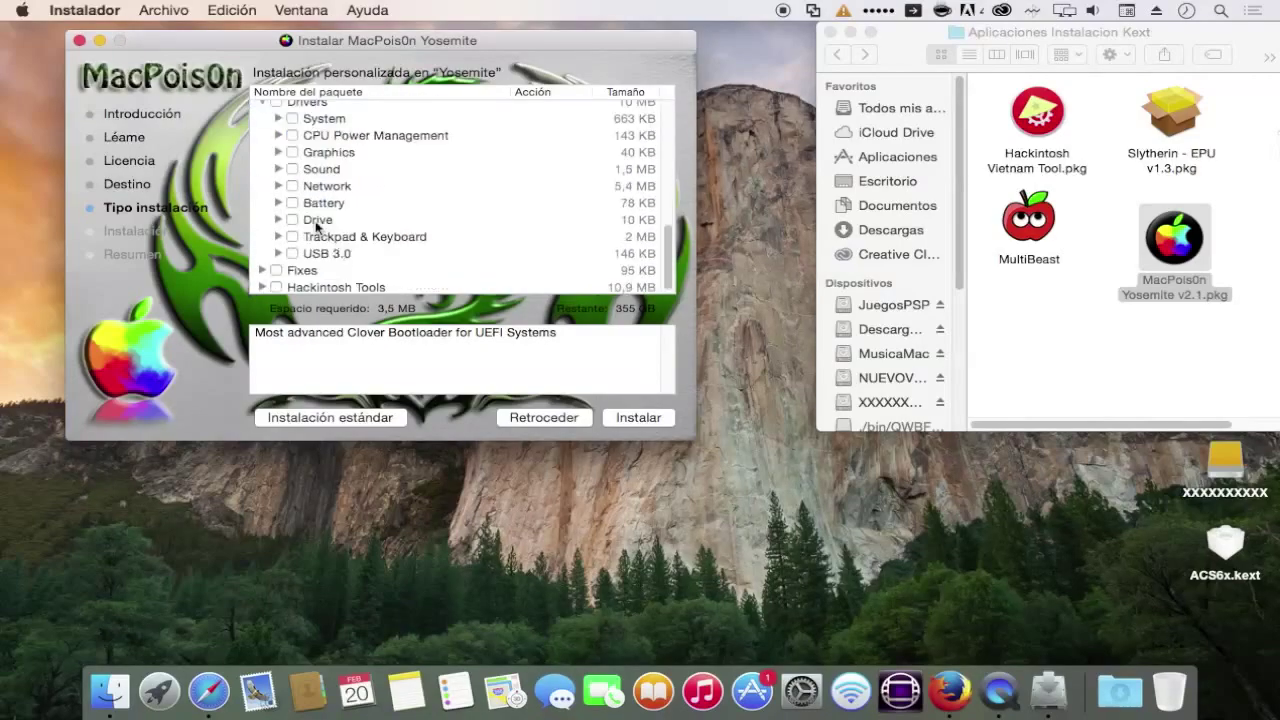
pyautogui.click(279, 119)
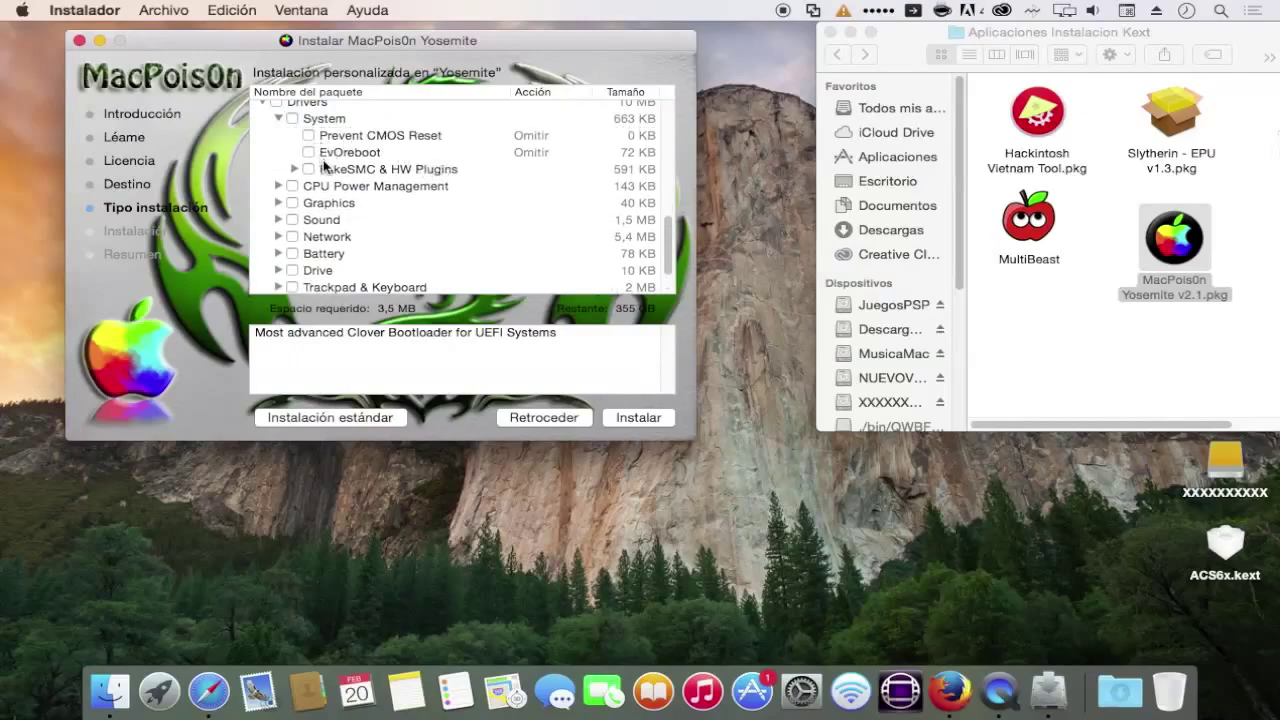
pyautogui.scroll(2, 327, 148)
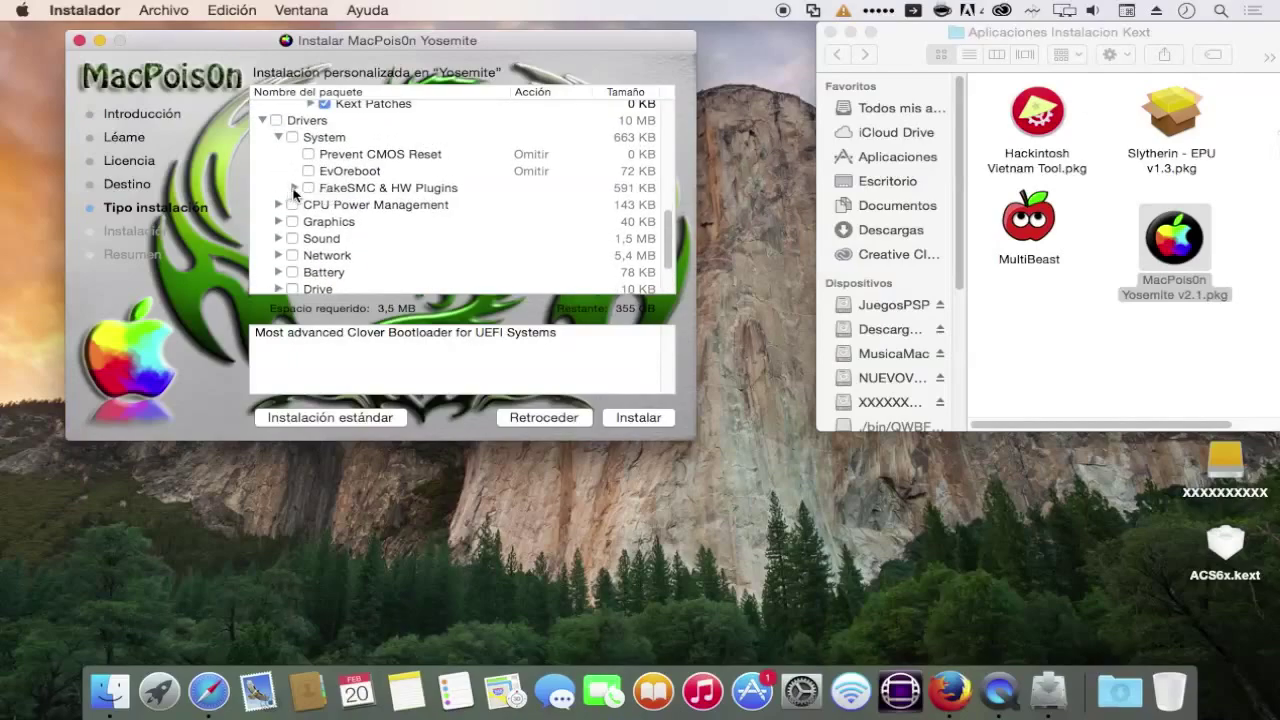
pyautogui.click(294, 187)
pyautogui.scroll(-1, 345, 208)
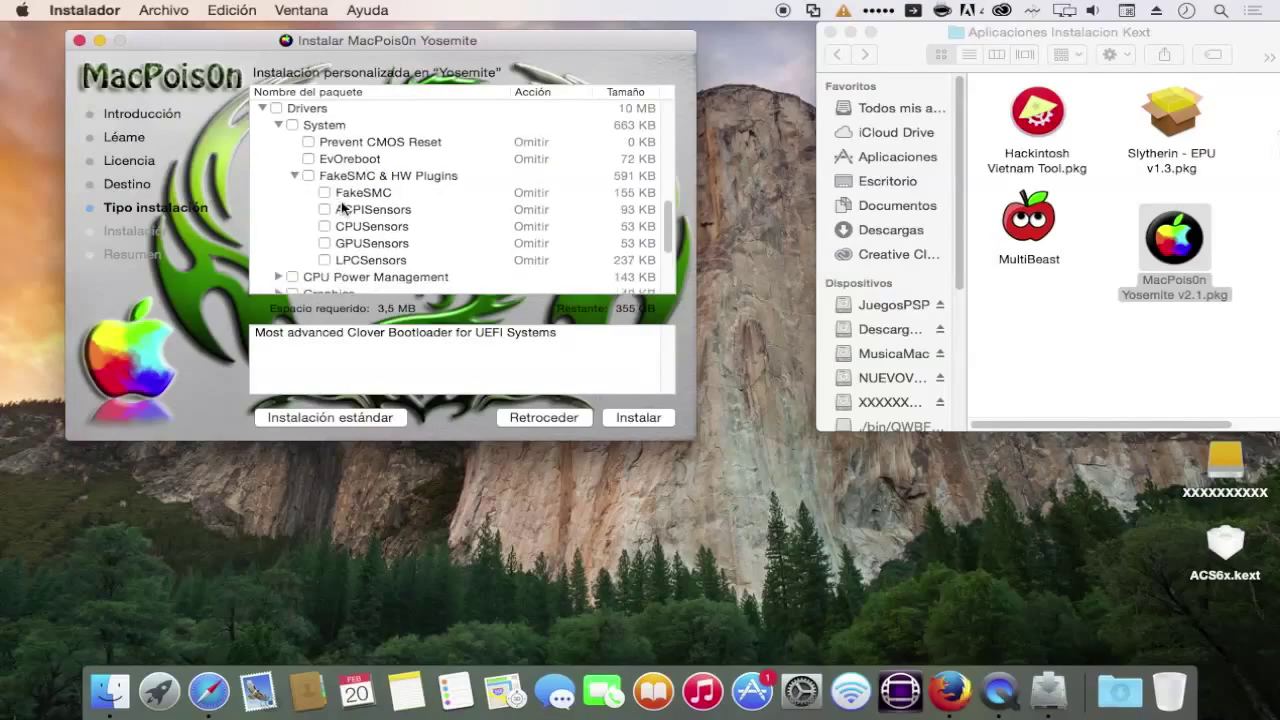
pyautogui.click(322, 193)
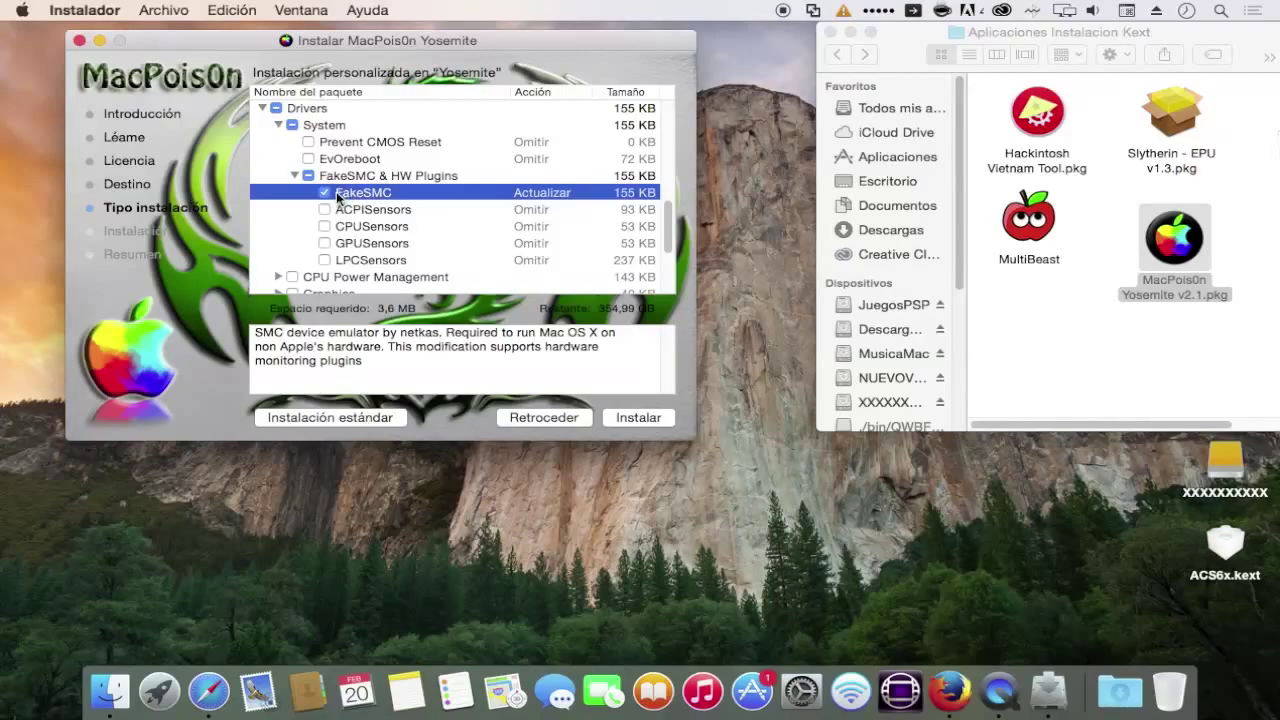
pyautogui.click(326, 193)
# Step: Examine the CPU Power Management drivers, read the NullCPUPowerManagement description and leave that package deselected
pyautogui.scroll(-5, 378, 260)
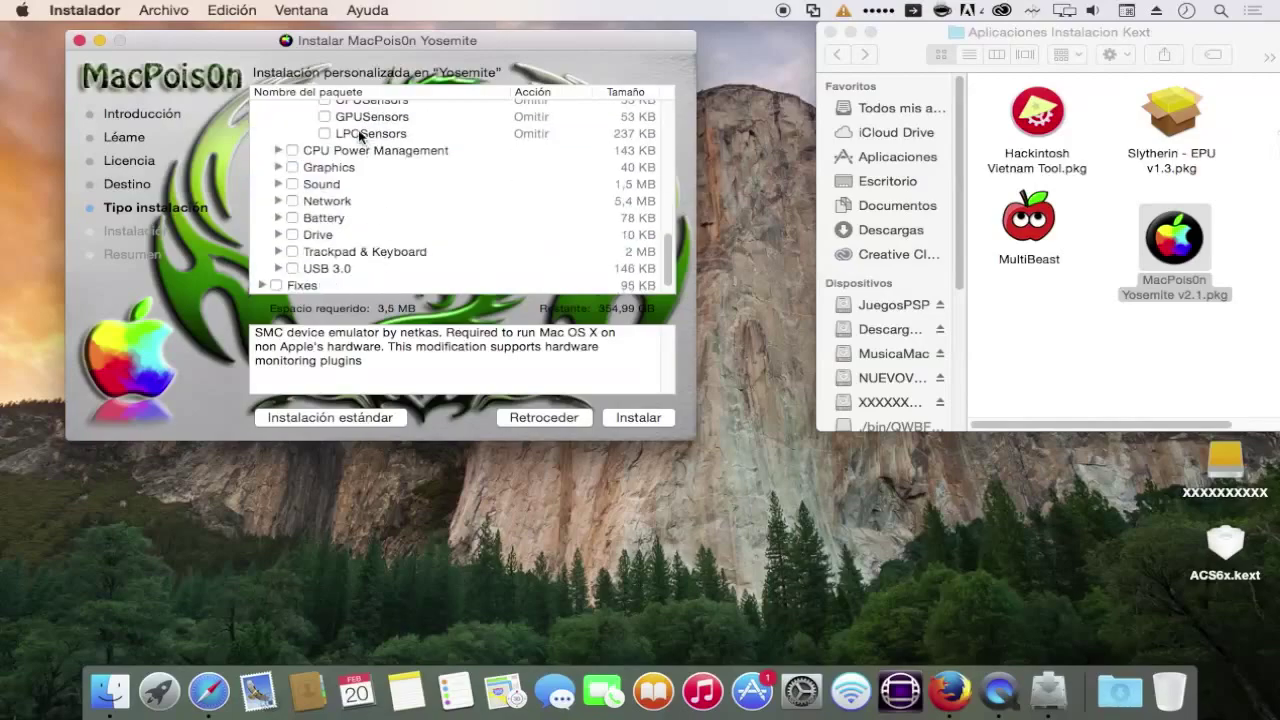
pyautogui.click(278, 150)
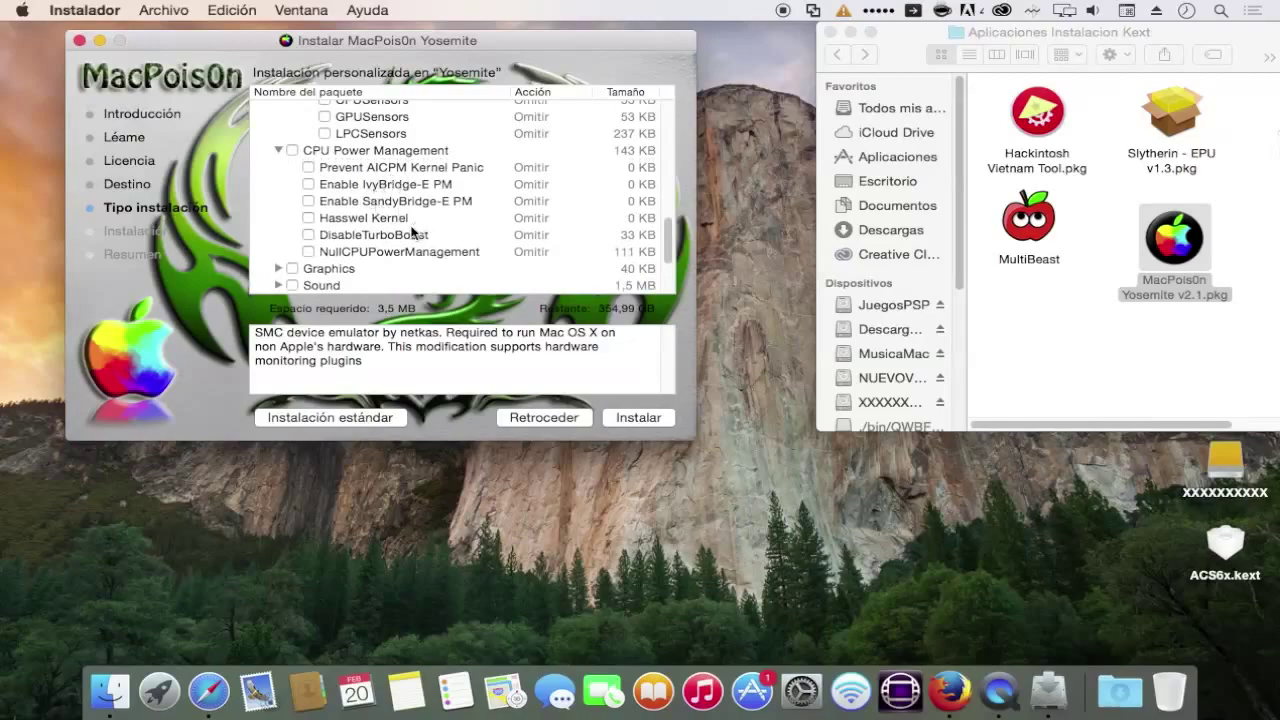
pyautogui.scroll(-1, 375, 215)
pyautogui.click(308, 243)
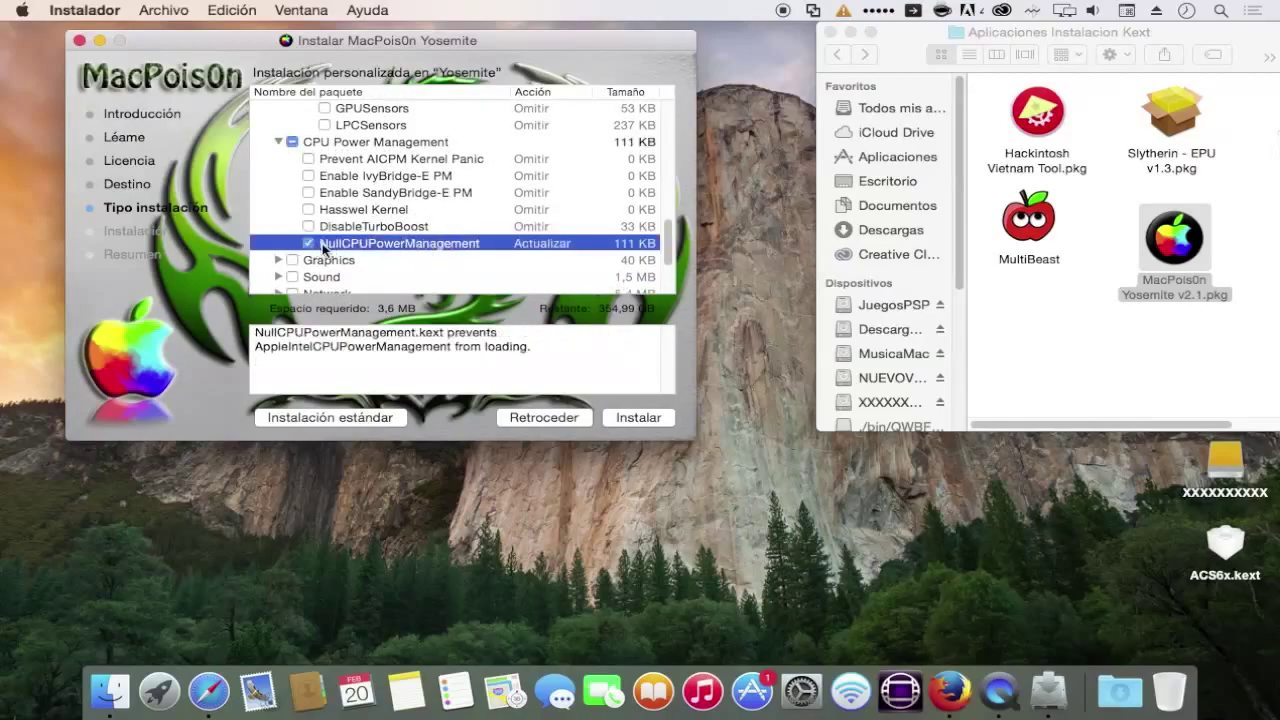
pyautogui.click(310, 244)
pyautogui.click(310, 244)
pyautogui.click(308, 243)
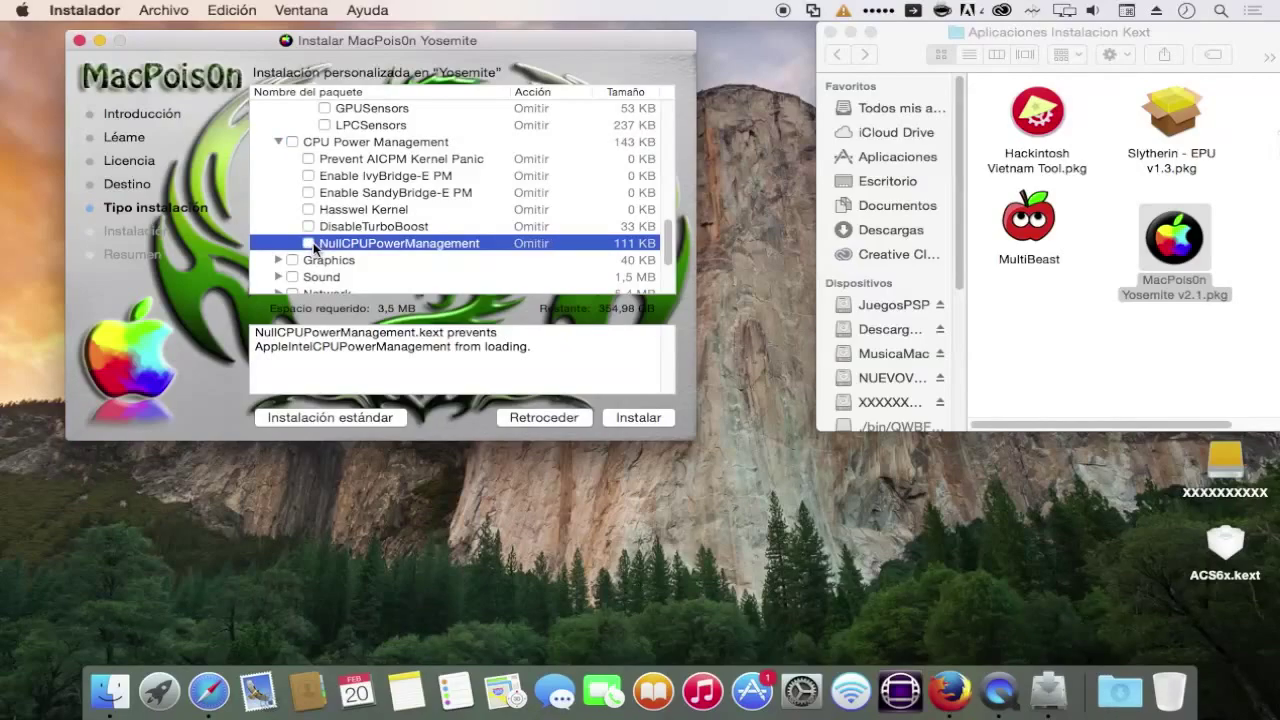
pyautogui.click(309, 243)
pyautogui.click(309, 243)
# Step: Look through the packages in the Graphics and Sound driver groups
pyautogui.scroll(-3, 313, 245)
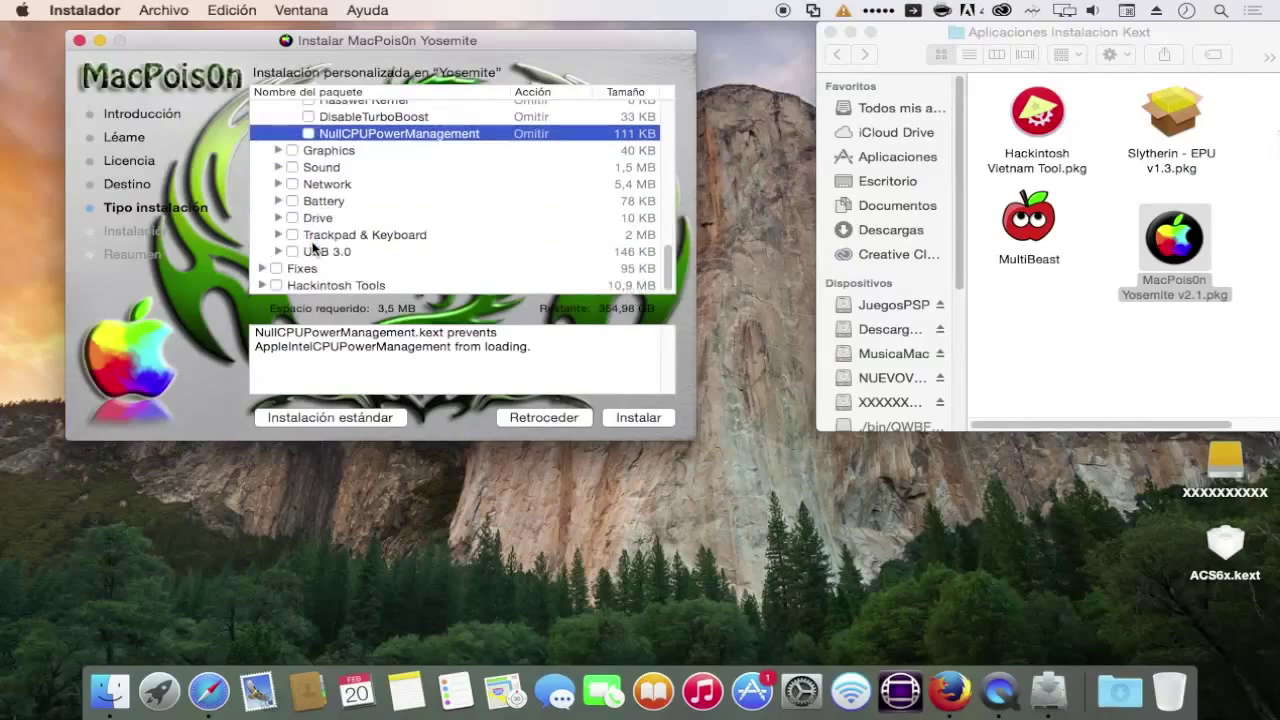
pyautogui.click(278, 150)
pyautogui.scroll(-2, 280, 168)
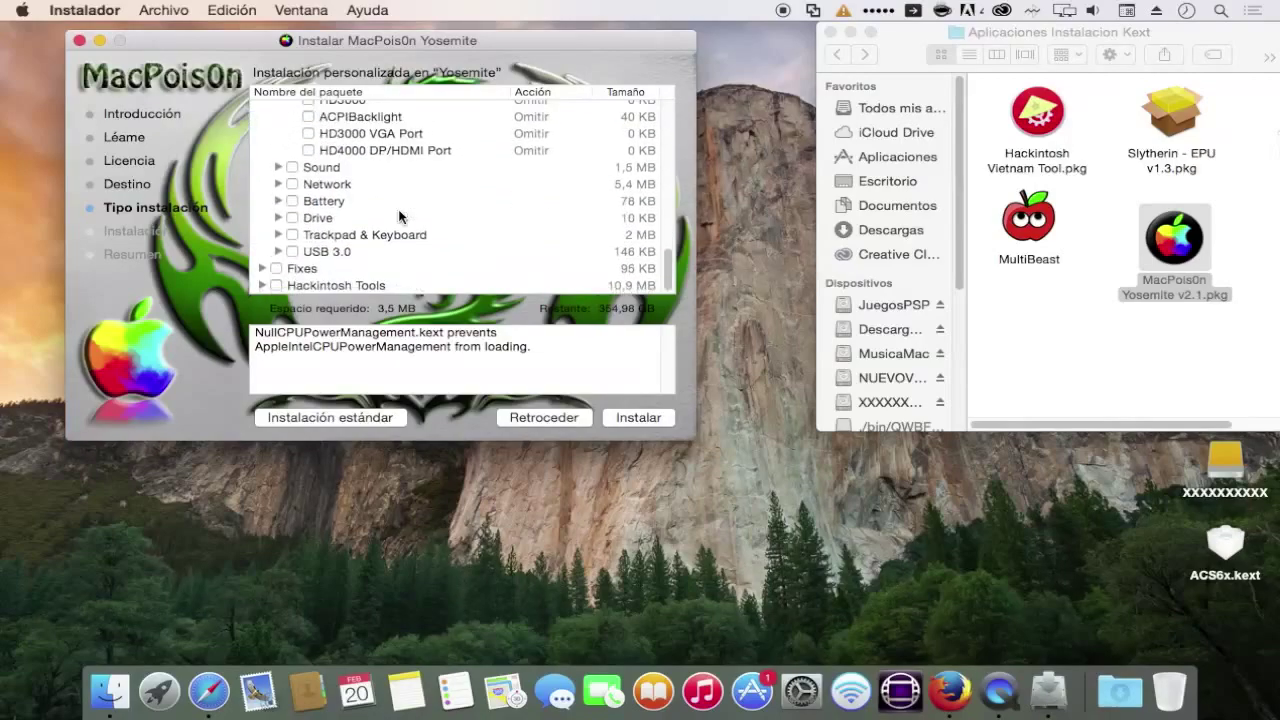
pyautogui.click(278, 167)
pyautogui.scroll(-1, 420, 155)
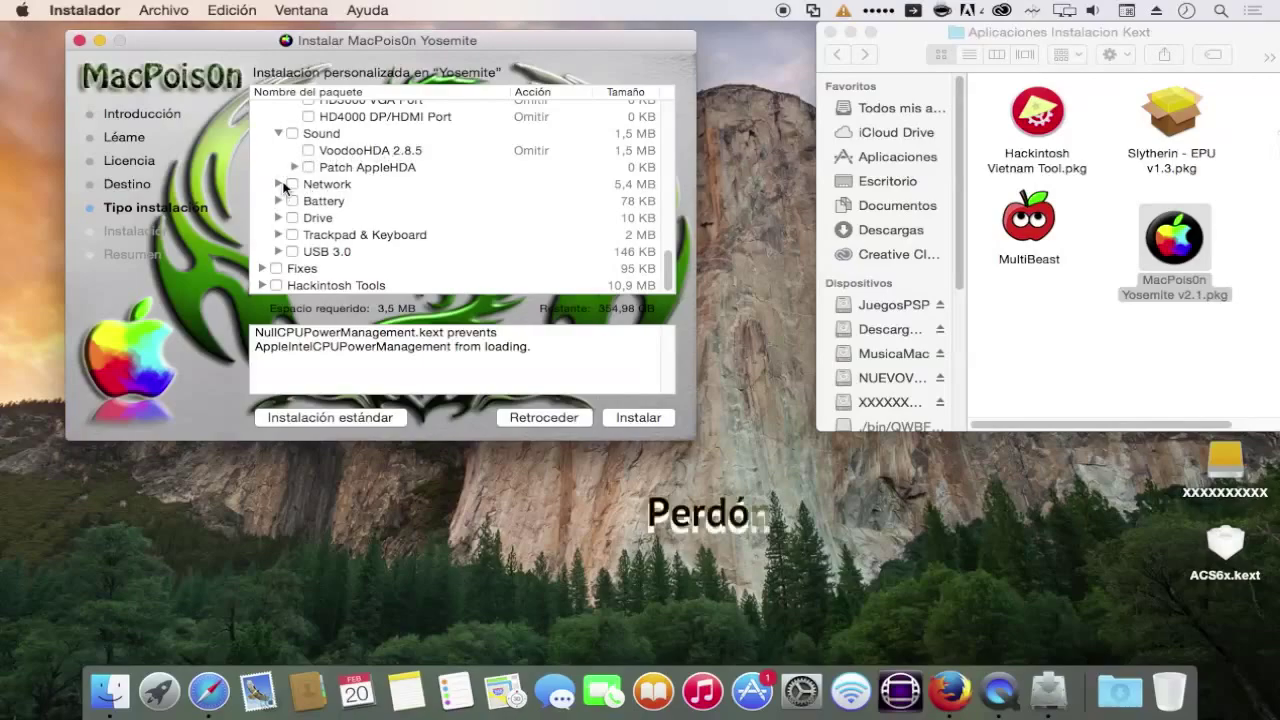
# Step: Expand the Network drivers down to the Realtek Ethernet packages and look through them
pyautogui.click(278, 184)
pyautogui.scroll(-1, 290, 178)
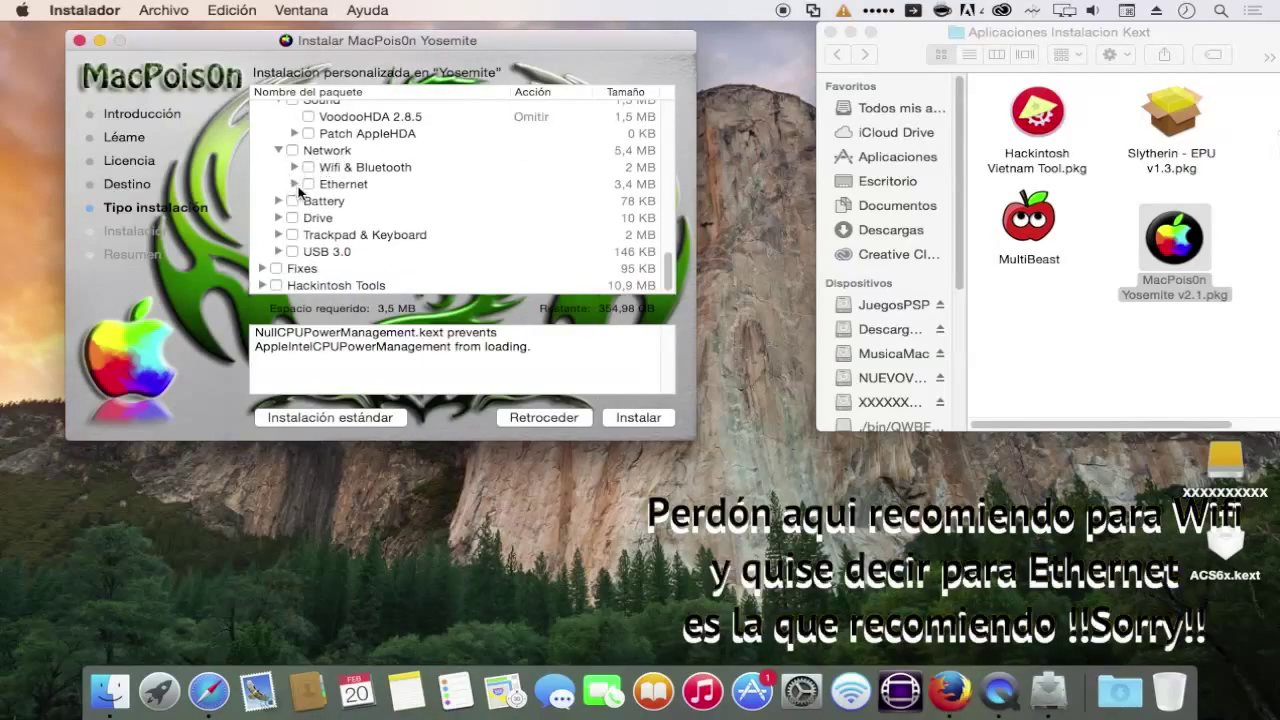
pyautogui.click(294, 184)
pyautogui.scroll(-1, 390, 218)
pyautogui.click(312, 244)
pyautogui.scroll(-1, 340, 250)
pyautogui.scroll(-2, 435, 242)
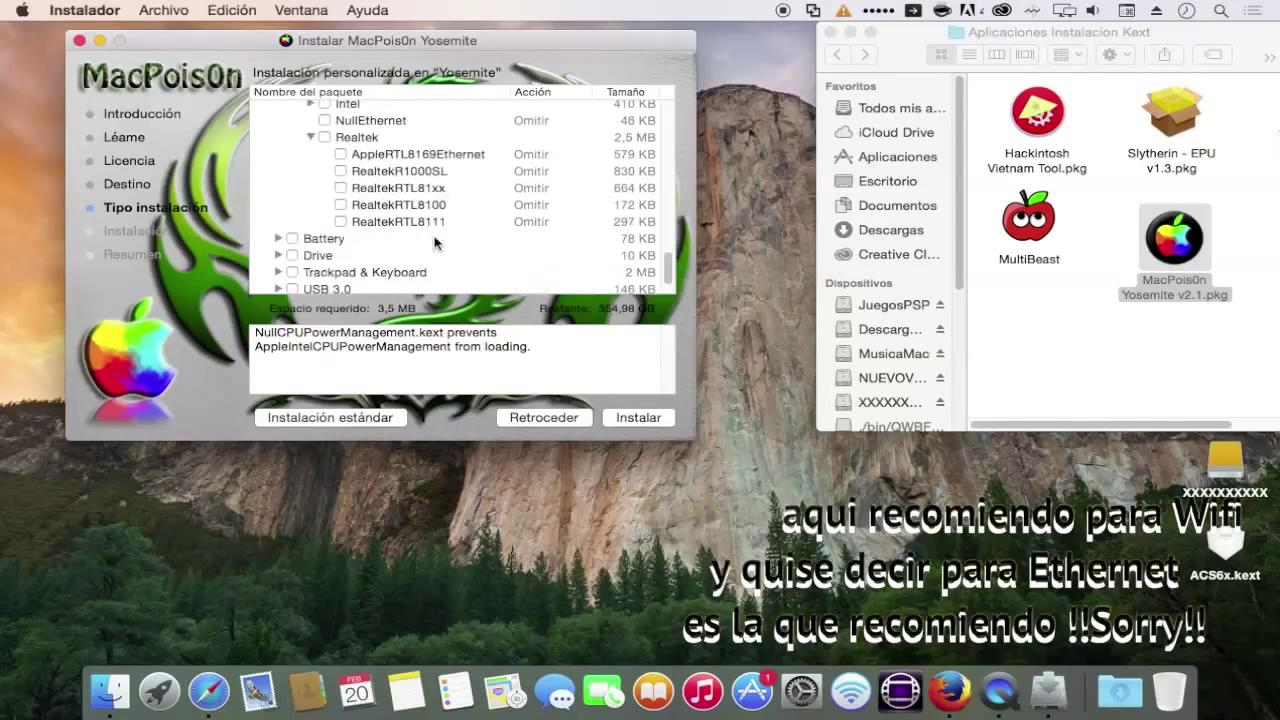
# Step: Read the descriptions of the RealtekRTL8100 and RealtekRTL81xx Ethernet drivers and leave both deselected
pyautogui.click(344, 210)
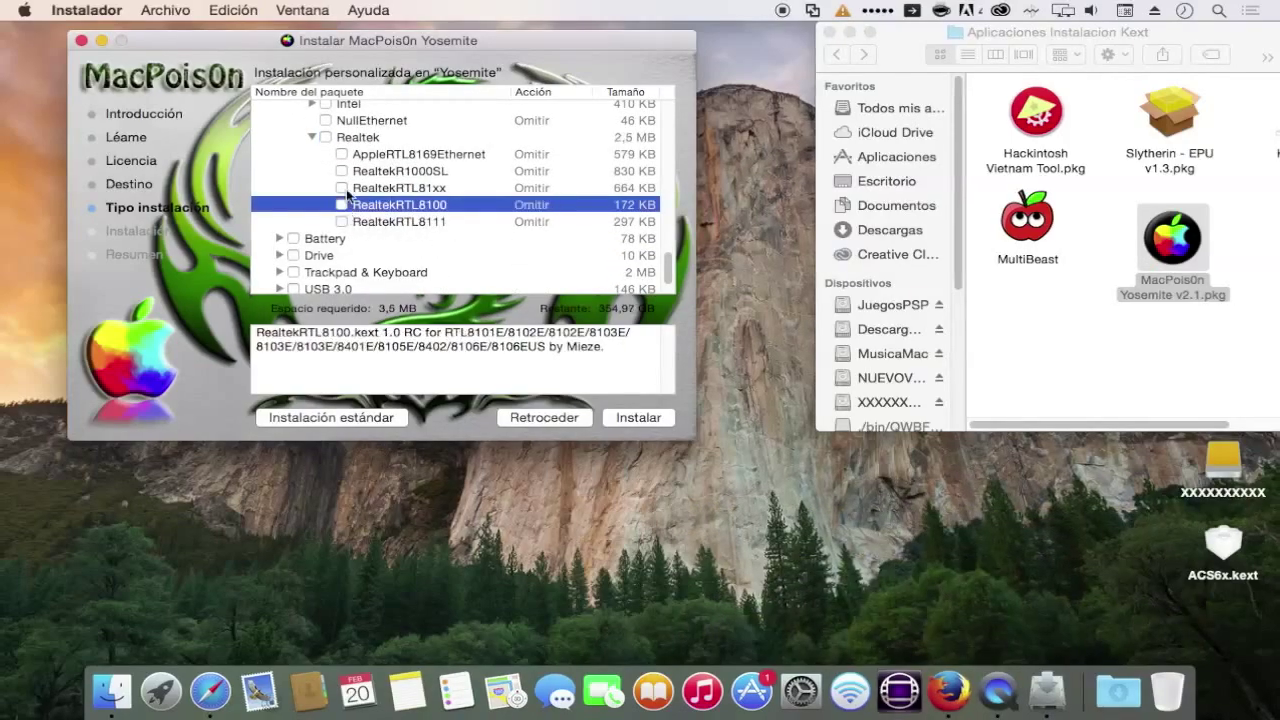
pyautogui.click(342, 188)
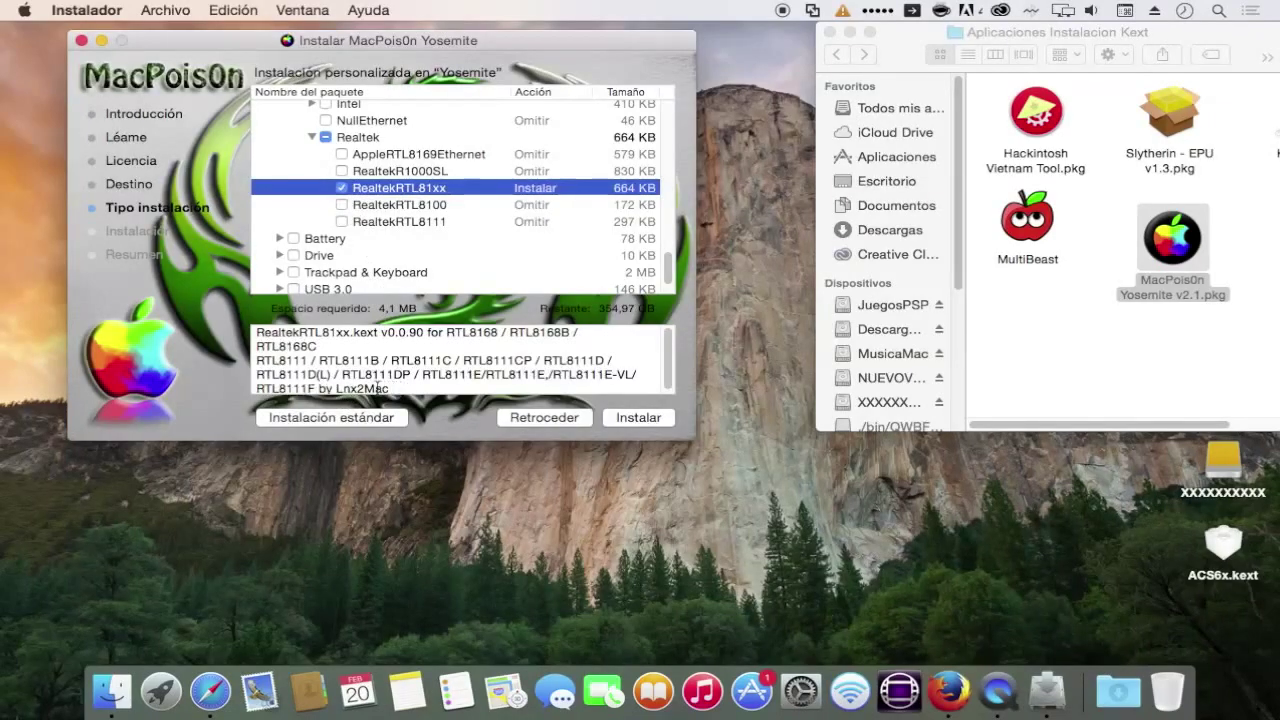
pyautogui.click(378, 388)
pyautogui.moveTo(388, 388); pyautogui.dragTo(338, 388)
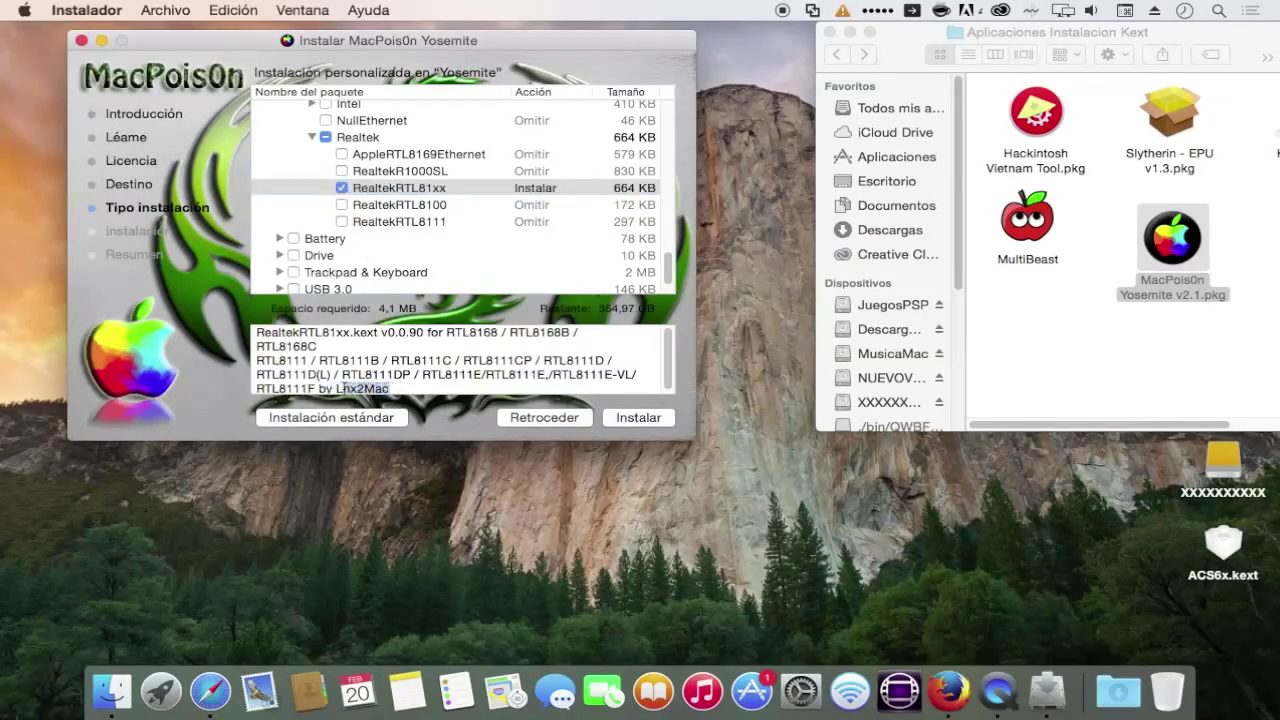
pyautogui.click(336, 389)
pyautogui.click(342, 189)
# Step: Expand the Drive and USB 3.0 driver groups and select USB 3.0 with GenericUSBXHCI for installation
pyautogui.scroll(-2, 295, 225)
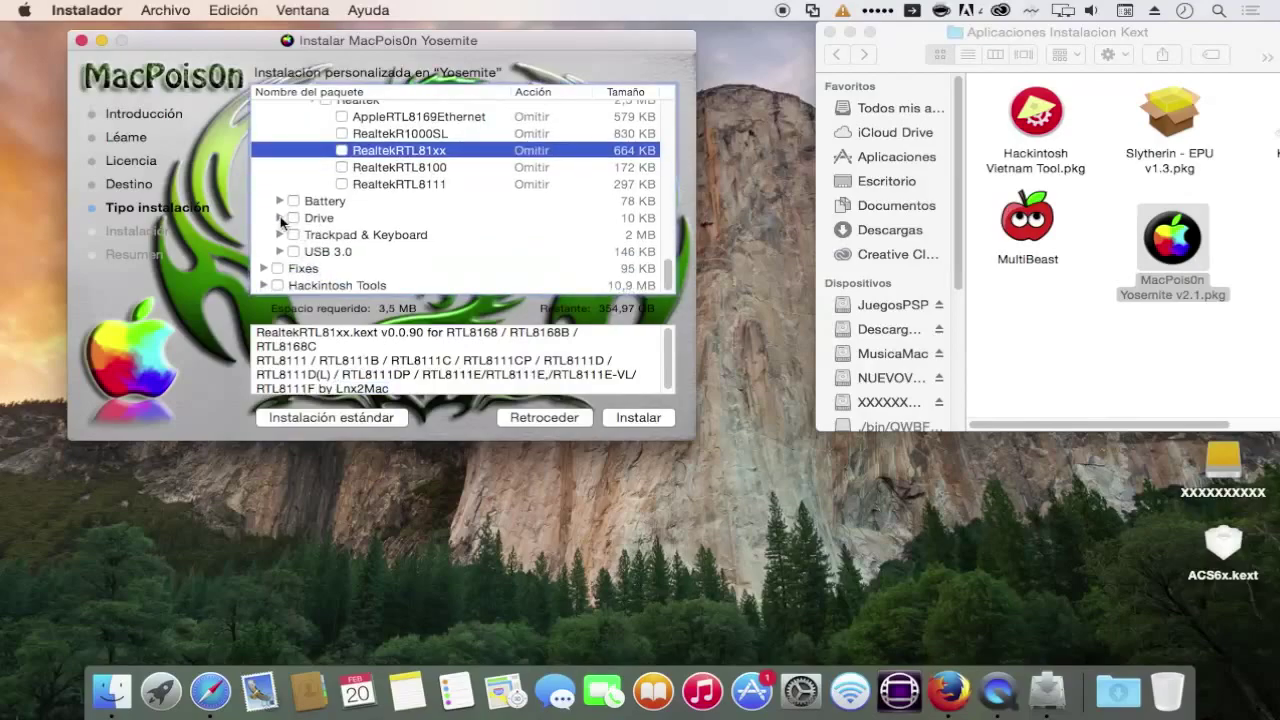
pyautogui.click(280, 218)
pyautogui.click(280, 251)
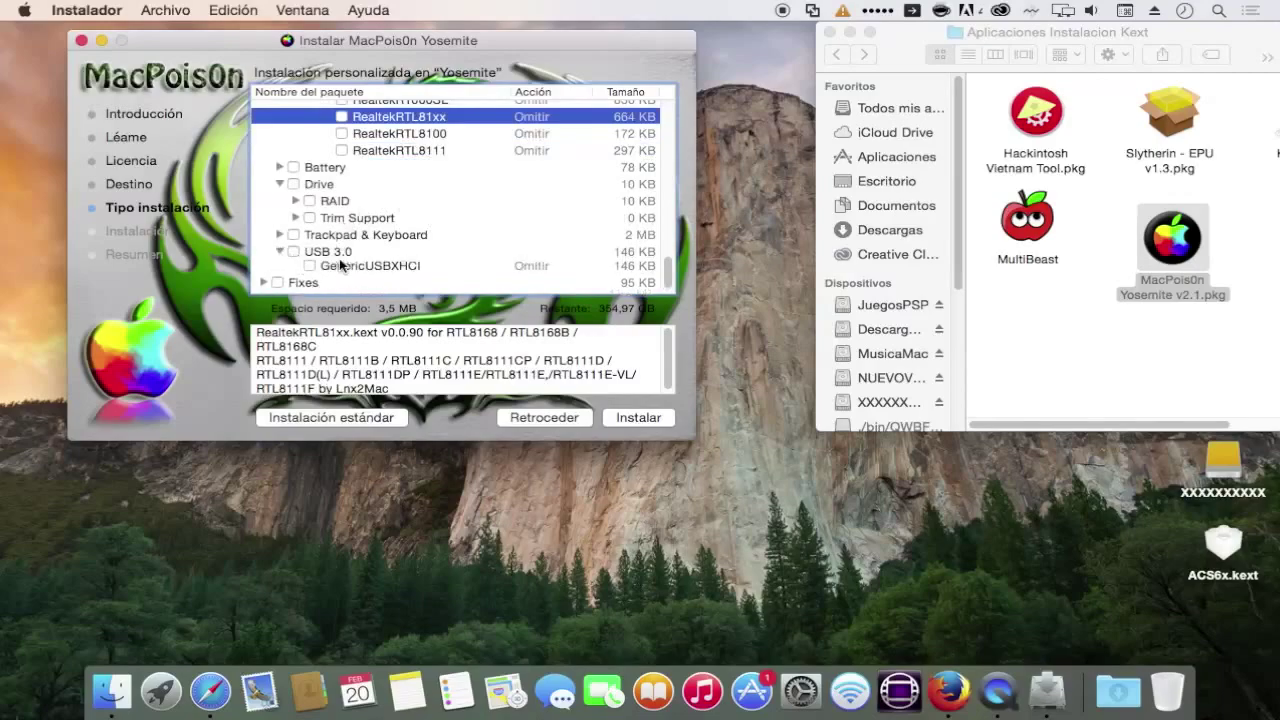
pyautogui.click(294, 235)
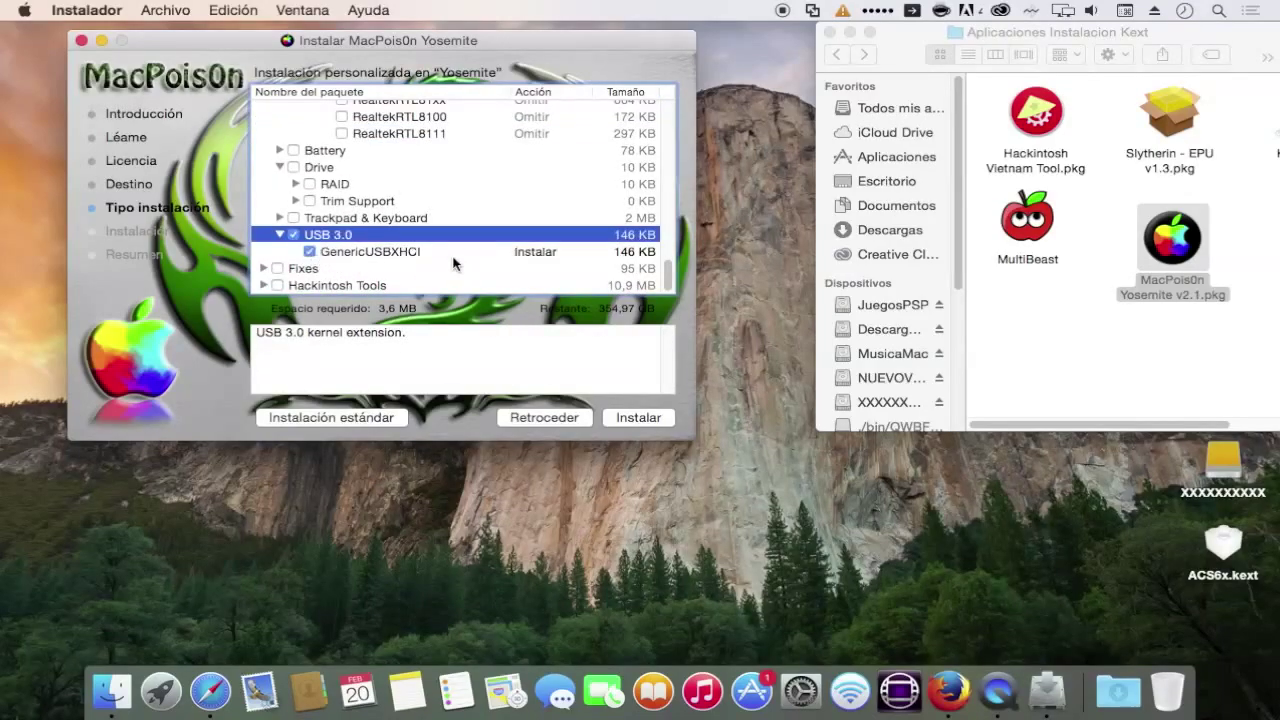
# Step: Look through the Fixes group with its Hibernate Mode options, and the Hackintosh Tools group
pyautogui.click(264, 268)
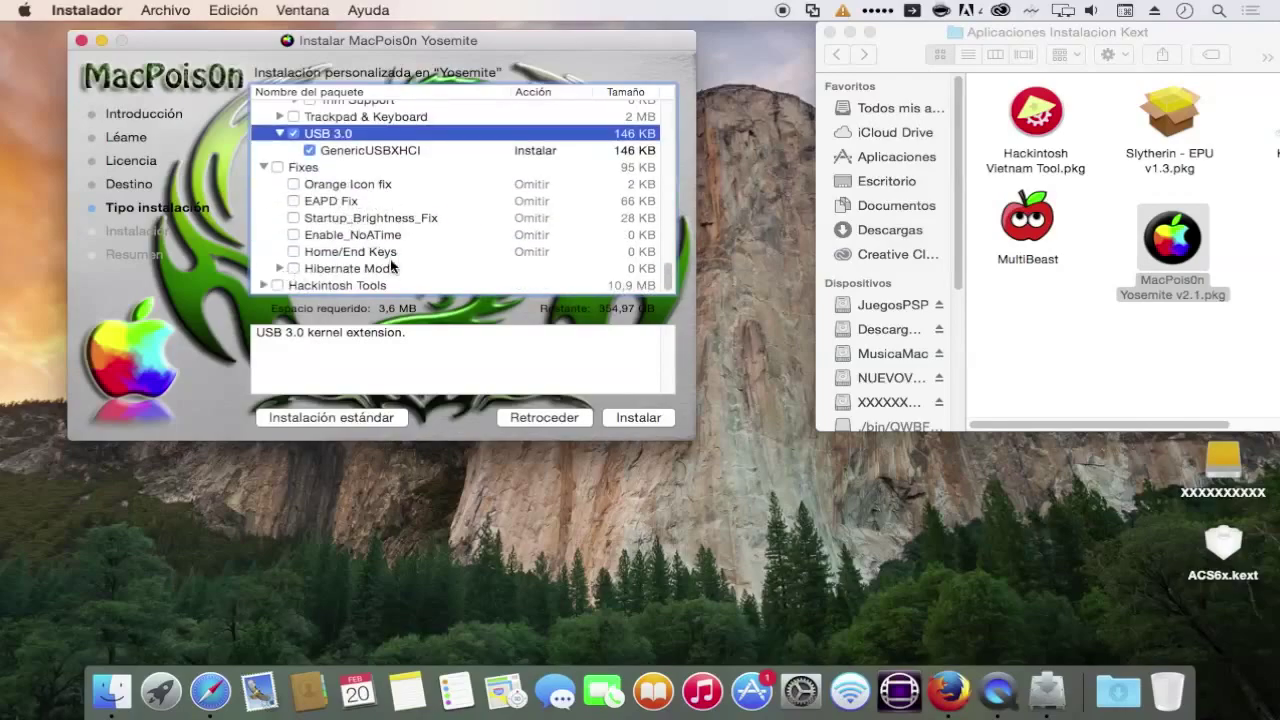
pyautogui.click(280, 268)
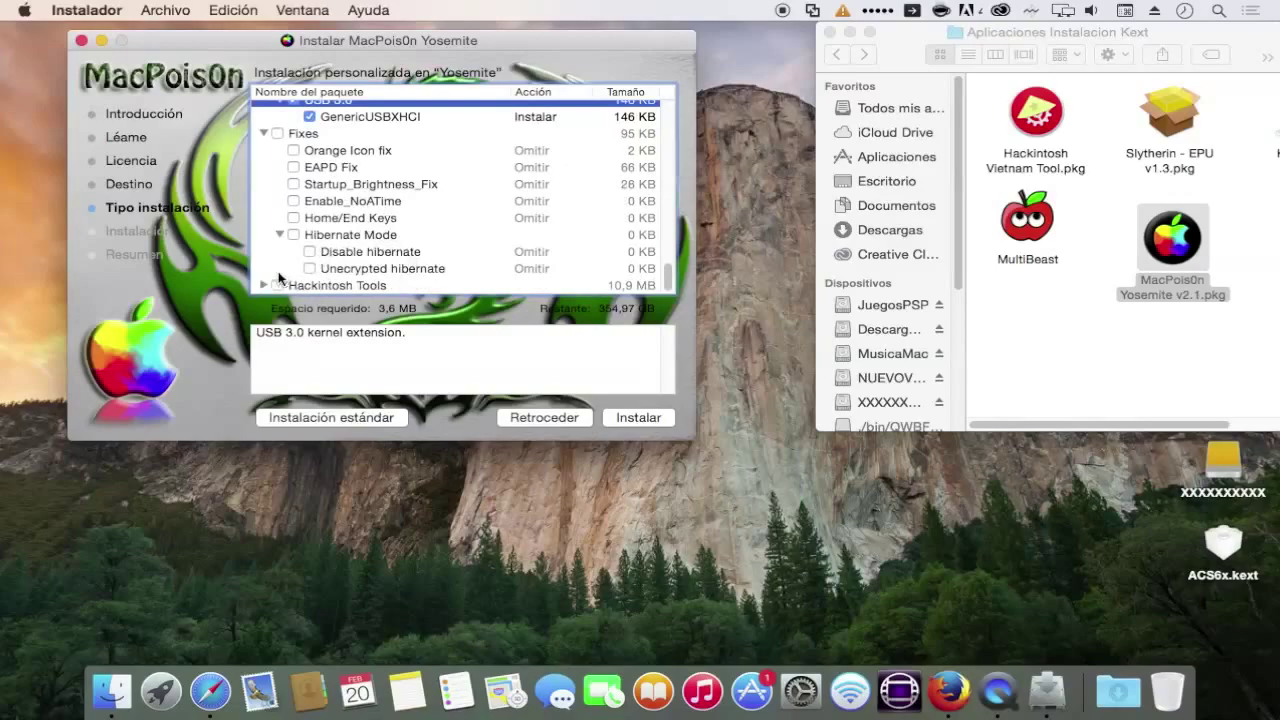
pyautogui.click(262, 286)
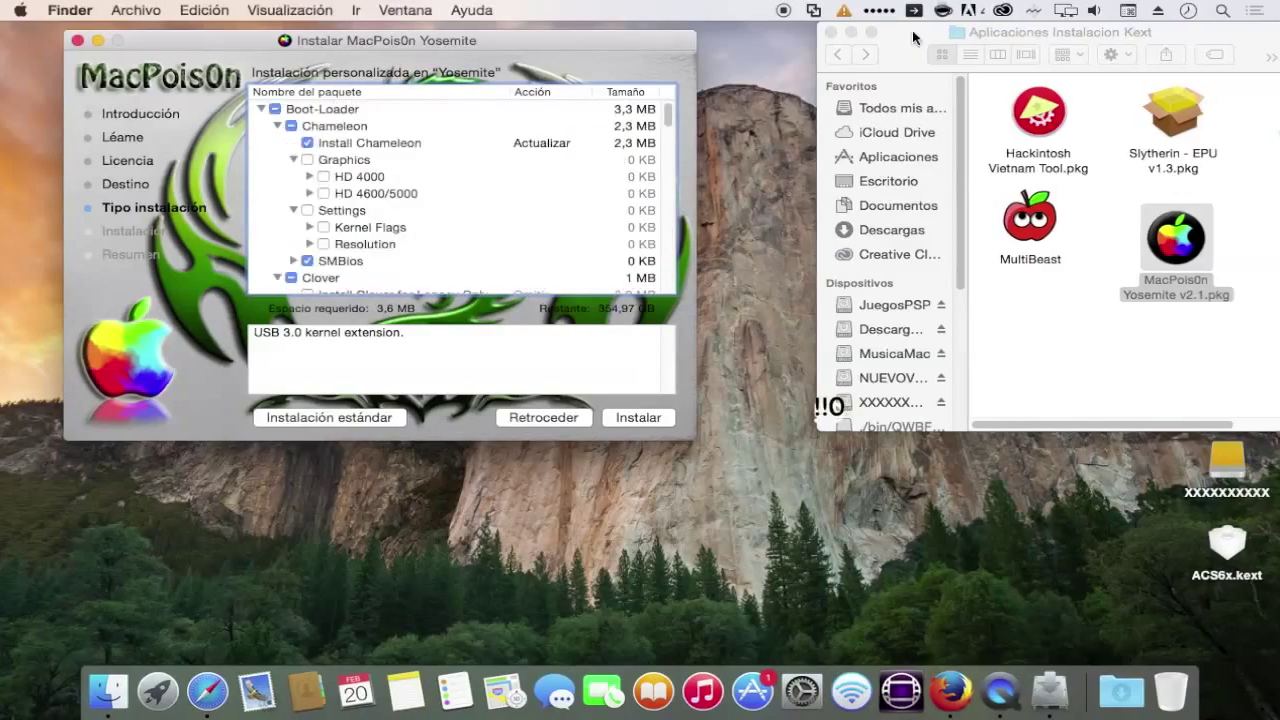
# Step: Move the Aplicaciones Instalacion Kext folder window lower on the desktop and review the Boot-Loader package selections
pyautogui.moveTo(907, 26); pyautogui.dragTo(869, 36)
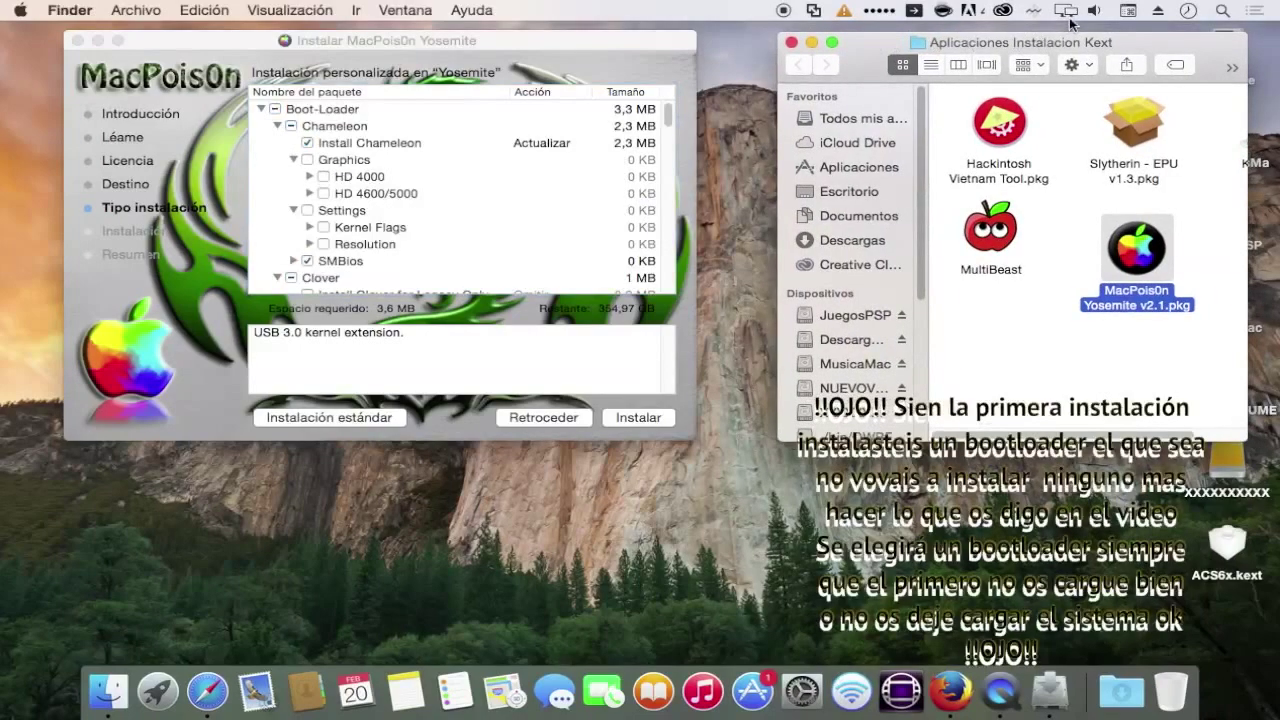
pyautogui.moveTo(1208, 47); pyautogui.dragTo(1205, 118)
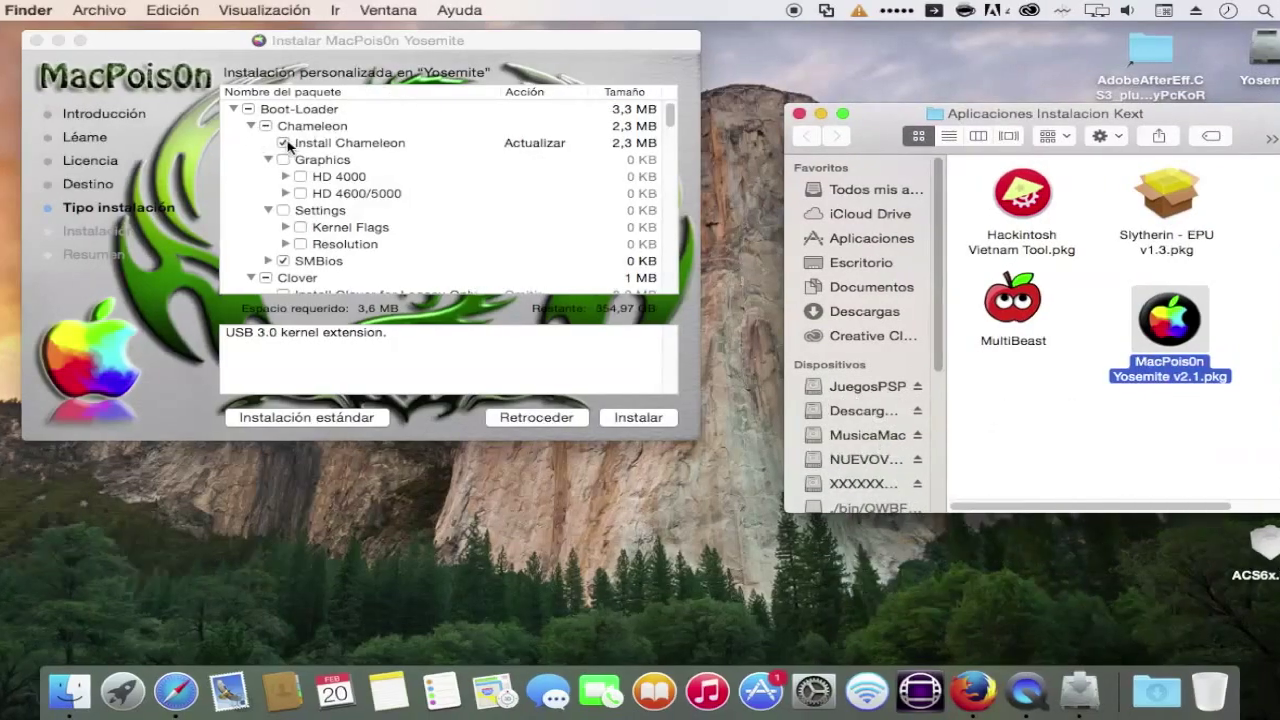
pyautogui.scroll(-2, 318, 190)
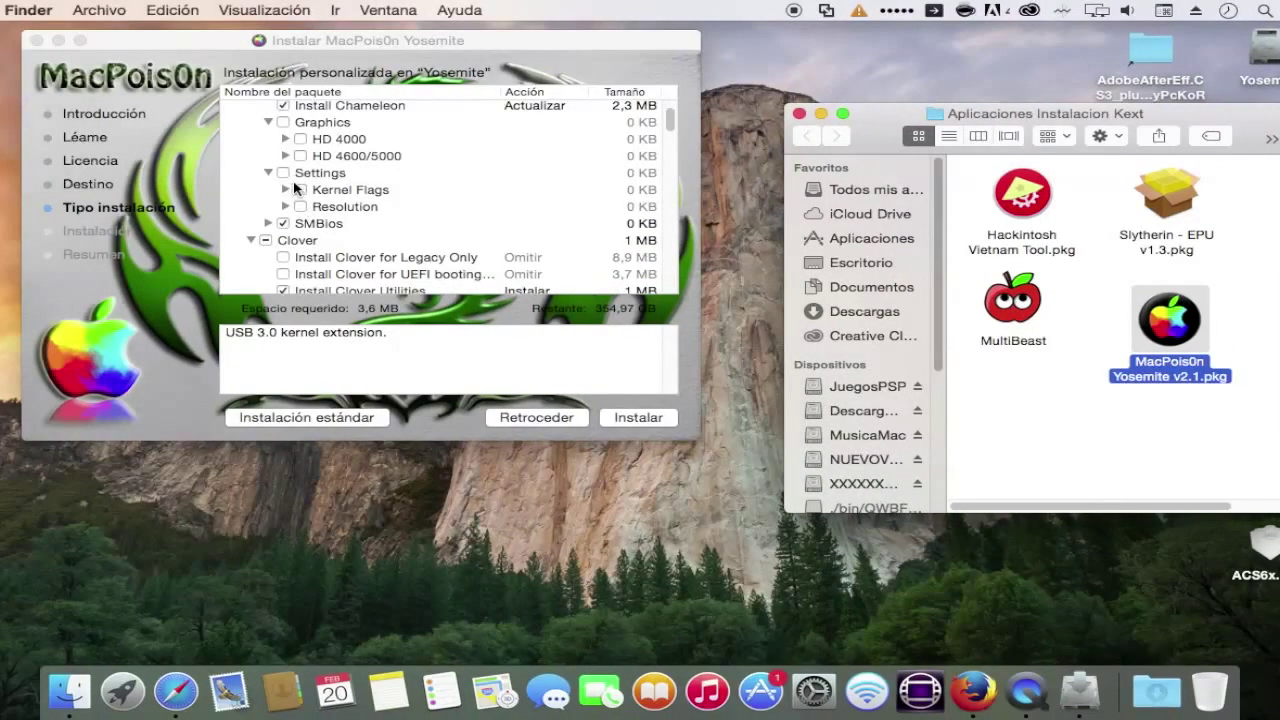
# Step: Close the MacPois0n Yosemite installer without installing its packages
pyautogui.scroll(-5, 296, 188)
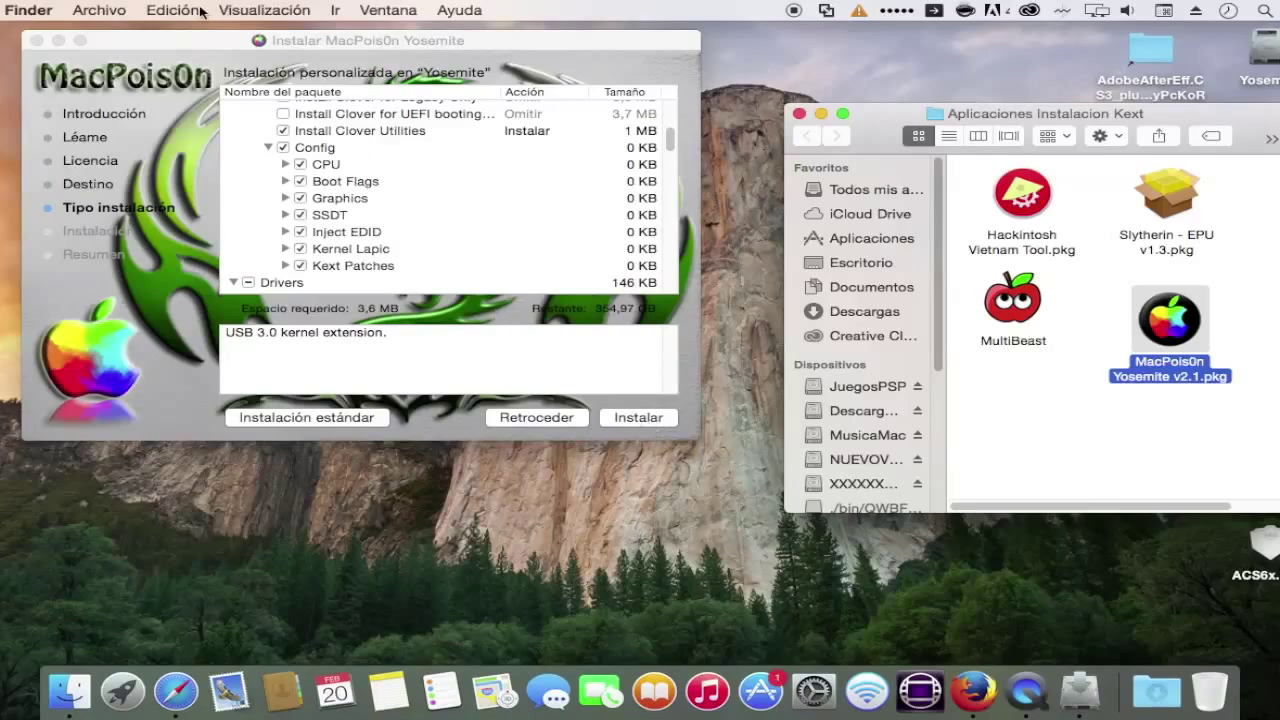
pyautogui.click(36, 40)
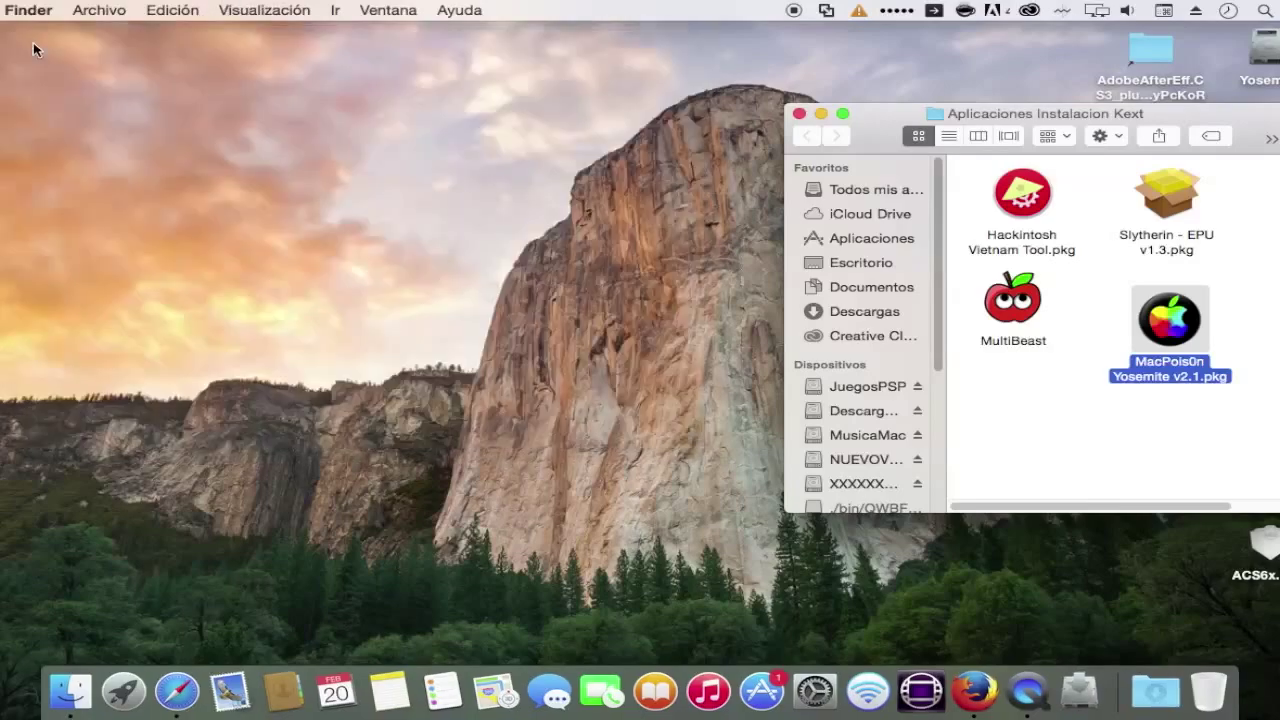
pyautogui.click(1076, 280)
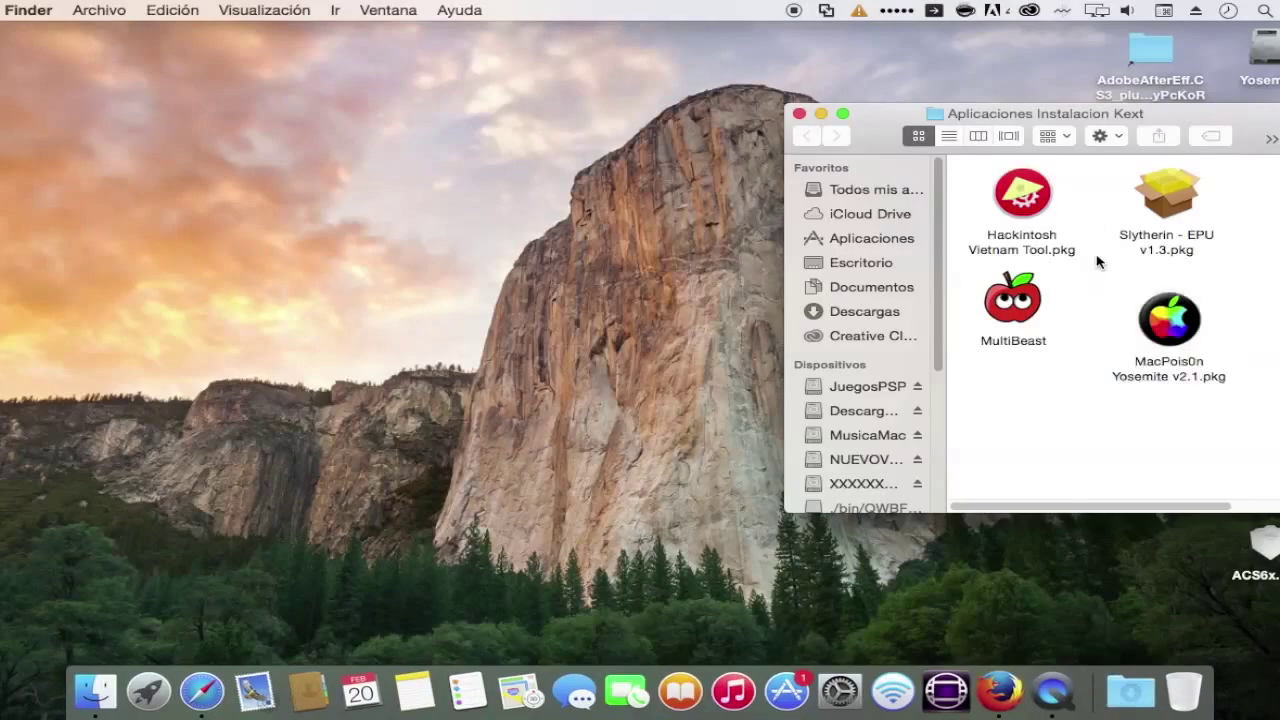
# Step: Launch the Hackintosh Vietnam Tool package, minimize the folder window, and accept the licence to reach the custom package list
pyautogui.doubleClick(1025, 195)
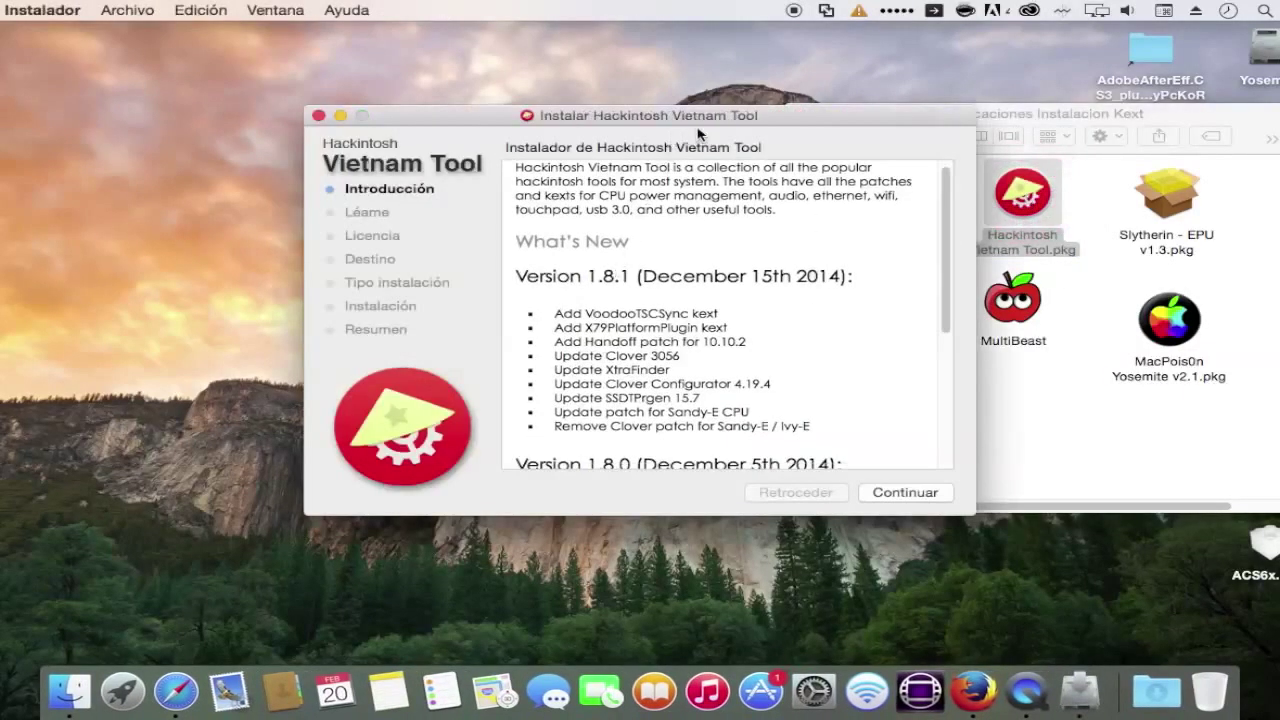
pyautogui.moveTo(698, 133); pyautogui.dragTo(344, 50)
pyautogui.click(538, 410)
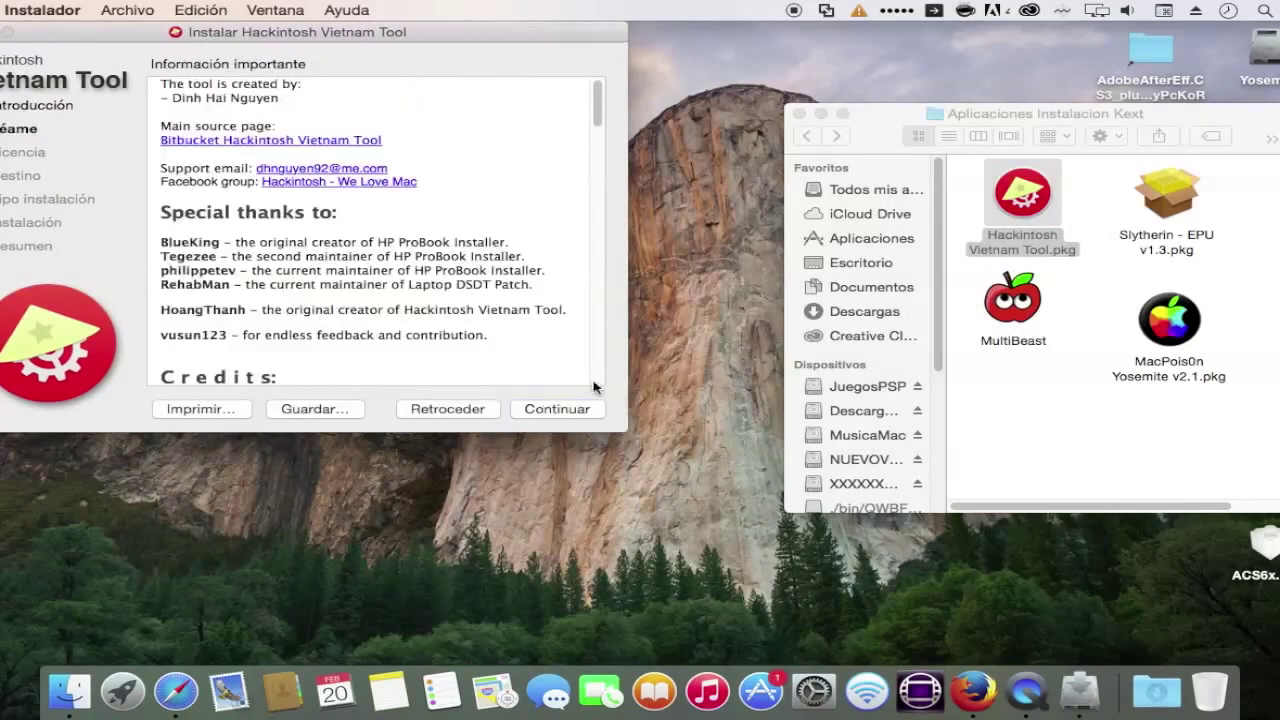
pyautogui.click(821, 113)
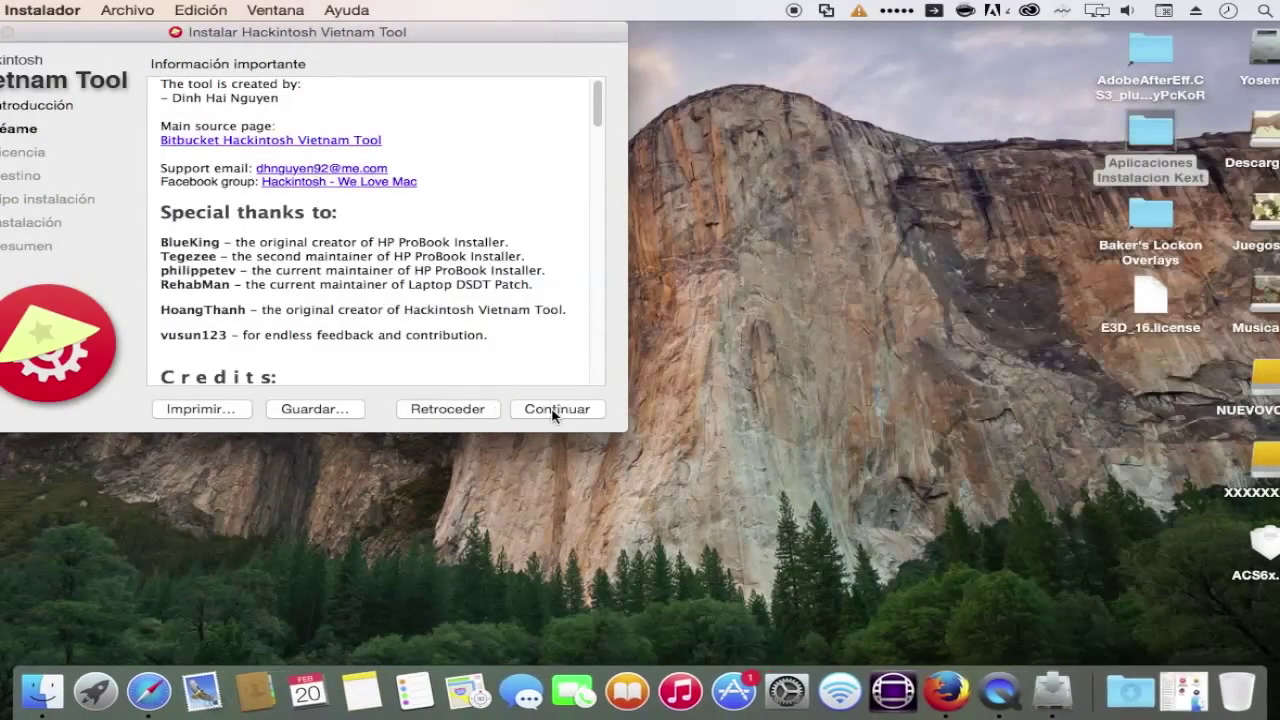
pyautogui.click(553, 411)
pyautogui.click(553, 411)
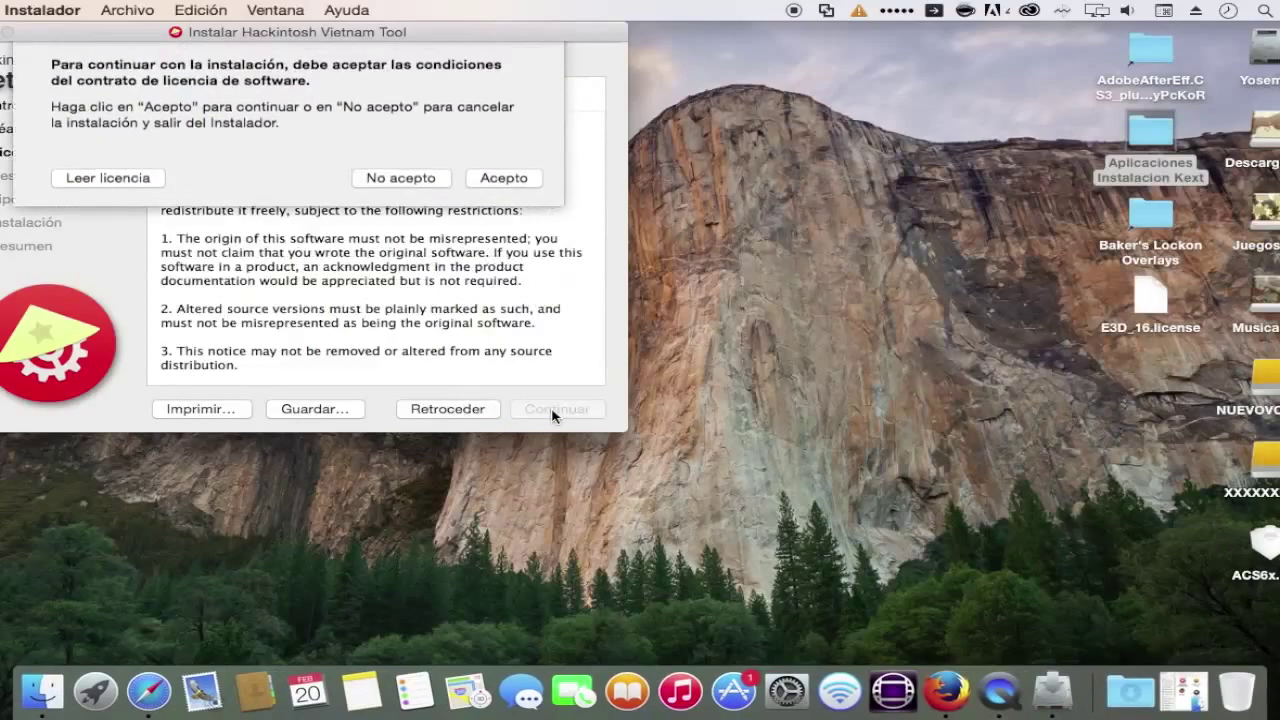
pyautogui.click(506, 179)
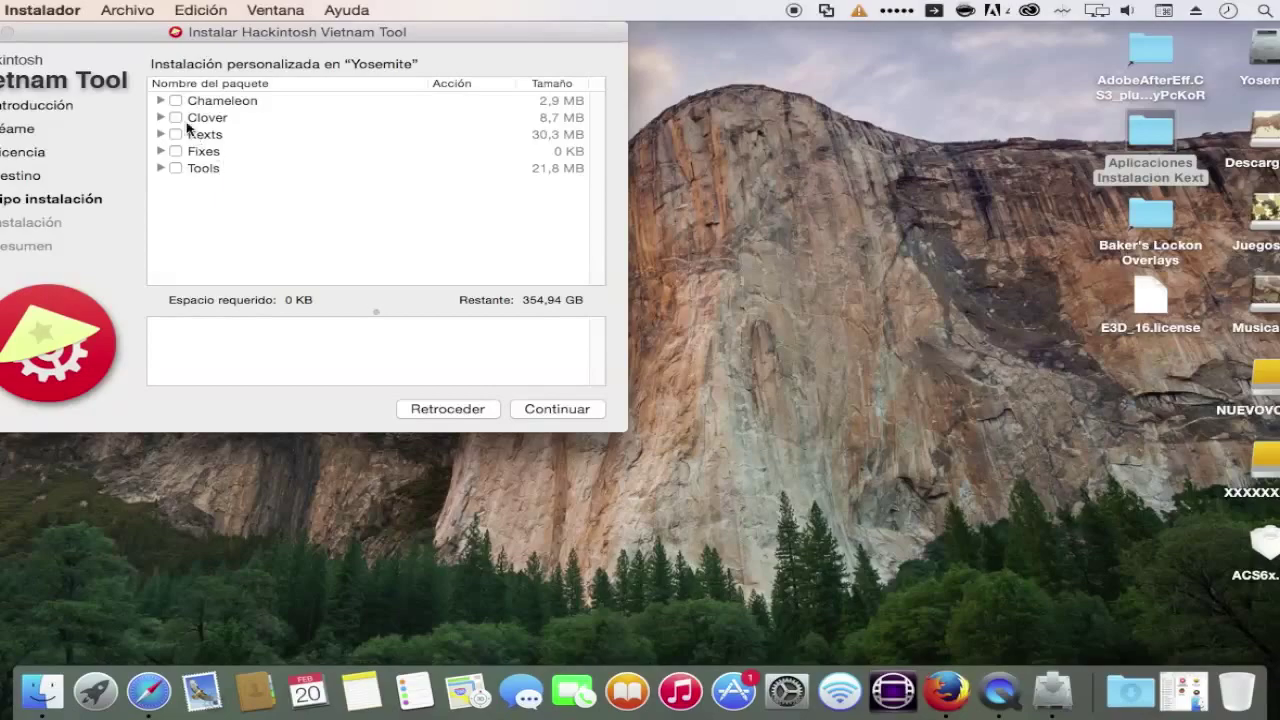
# Step: Expand the Chameleon, Clover and Kexts groups and examine the Network and Graphics kext options
pyautogui.click(160, 101)
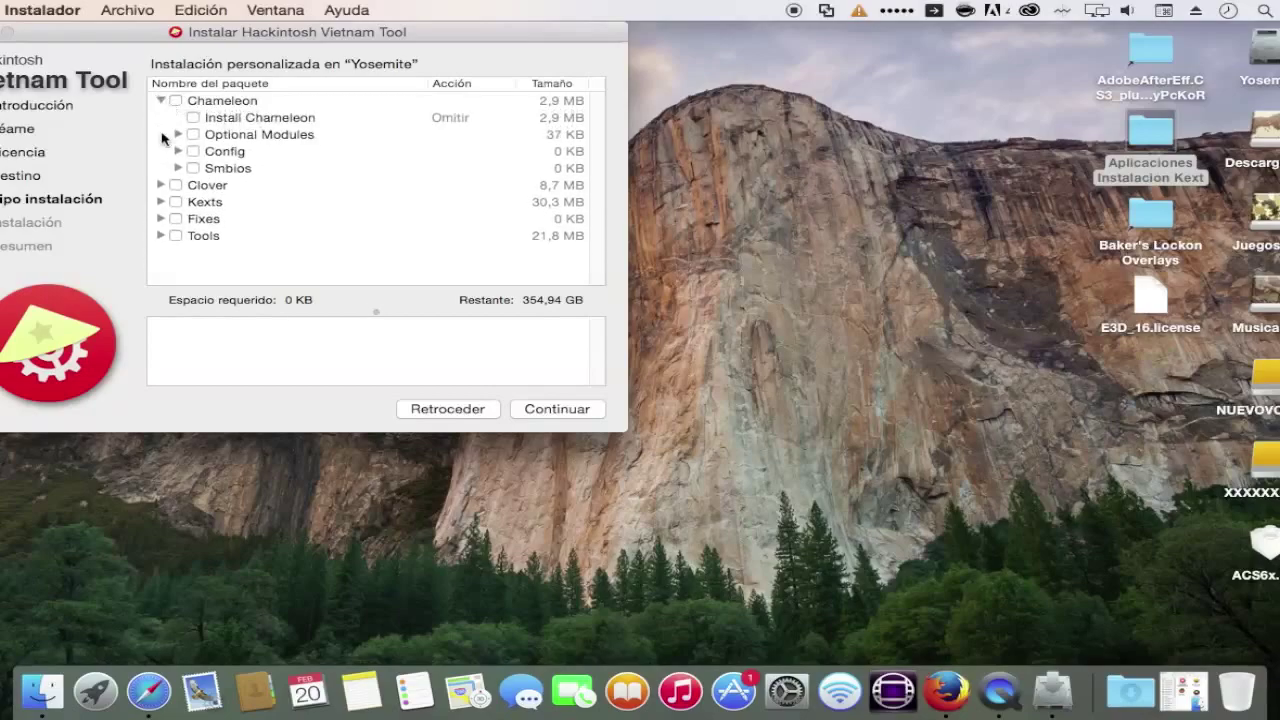
pyautogui.click(161, 186)
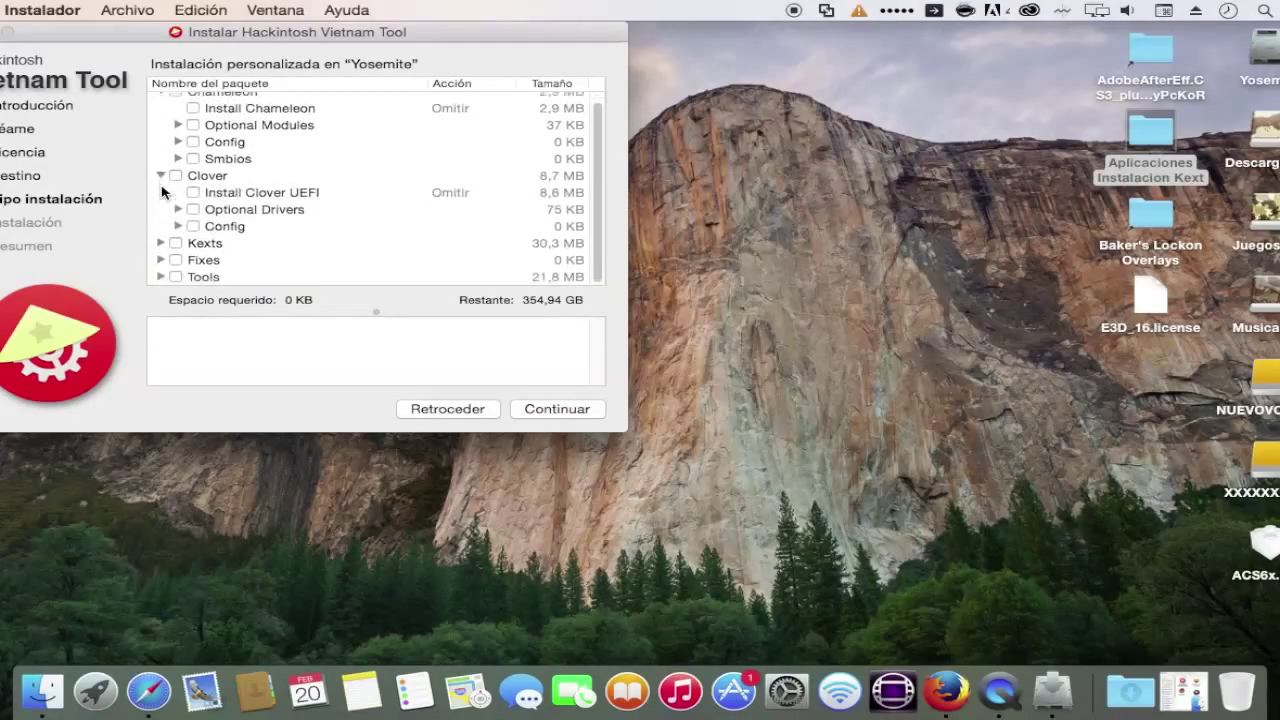
pyautogui.click(161, 243)
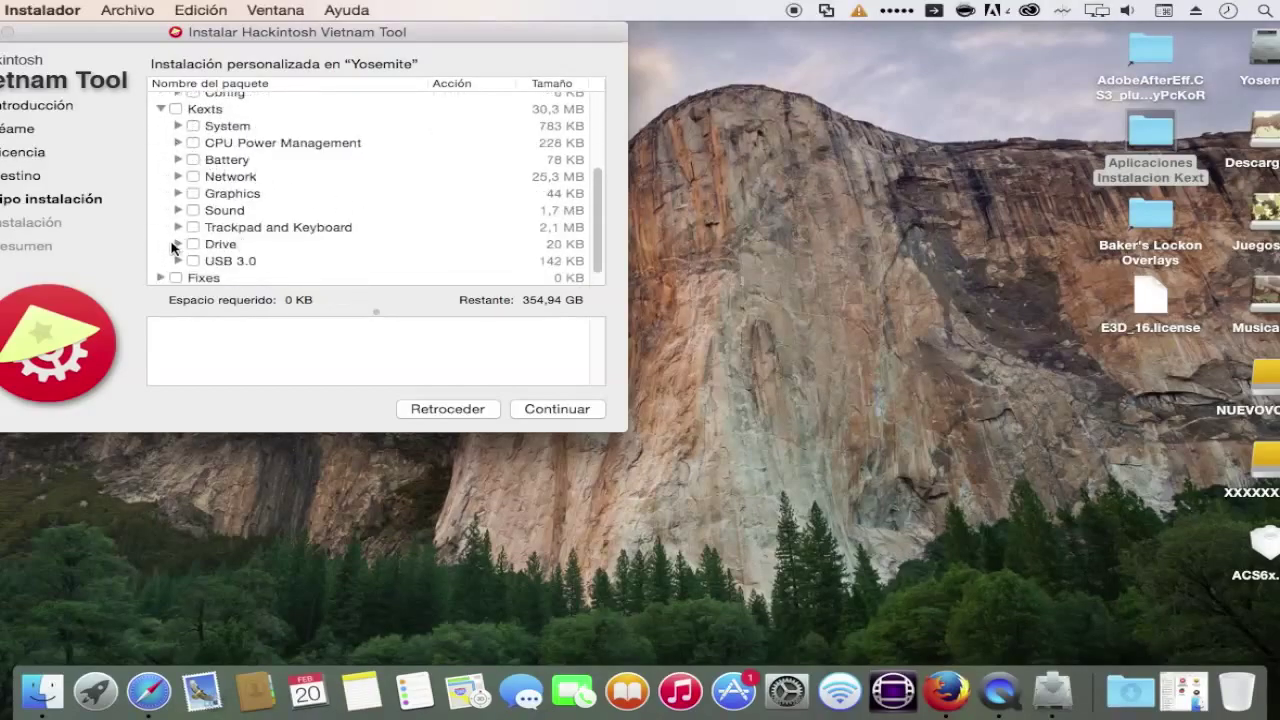
pyautogui.click(178, 176)
pyautogui.click(178, 176)
pyautogui.click(178, 193)
pyautogui.scroll(-2, 266, 207)
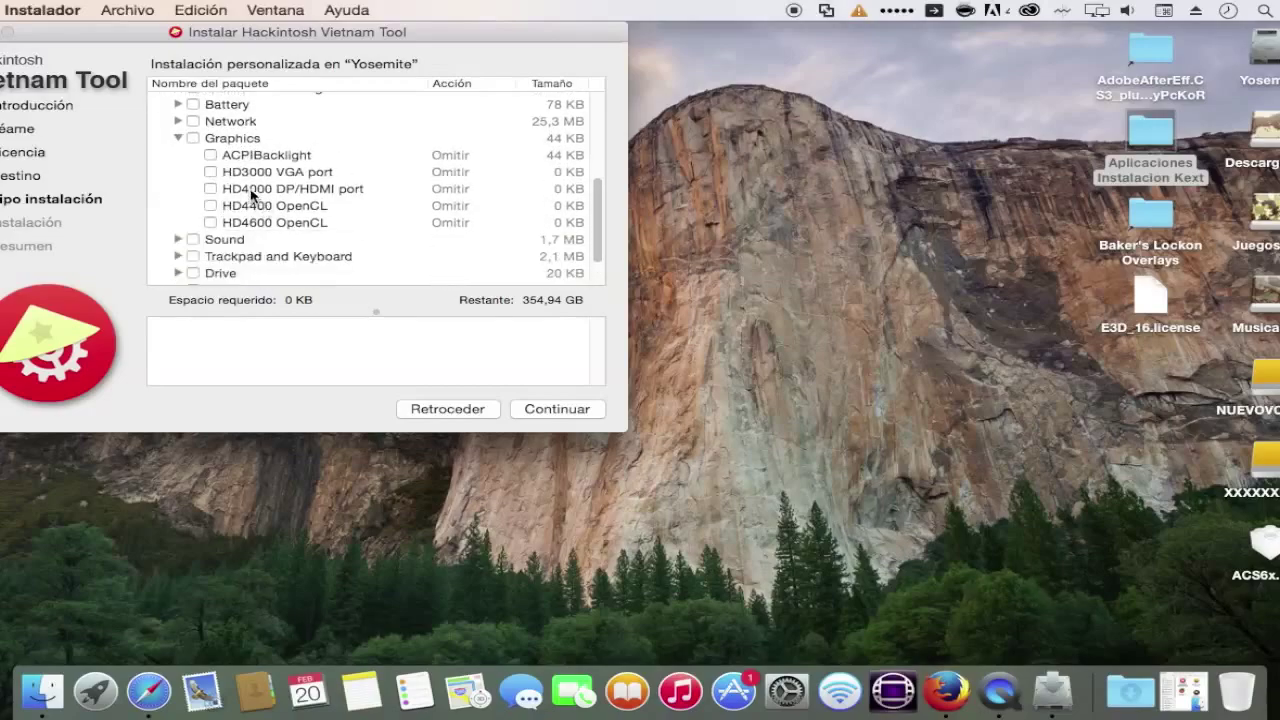
pyautogui.scroll(-2, 325, 209)
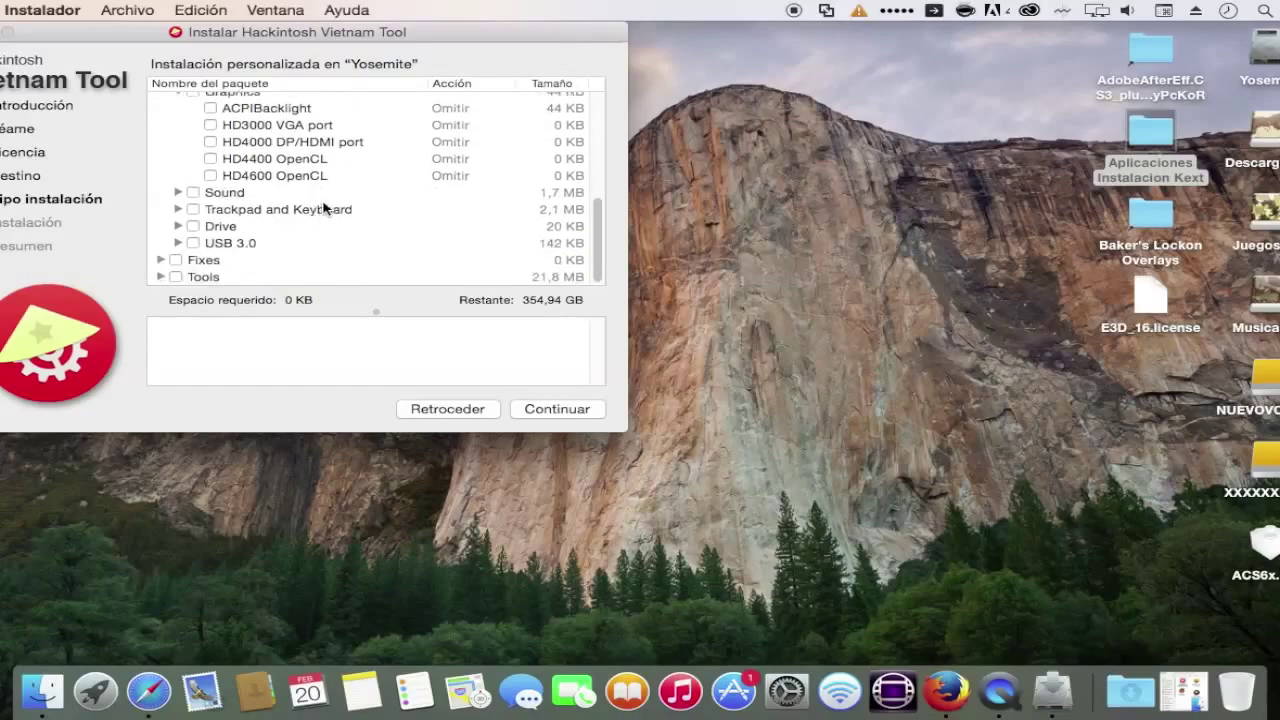
# Step: Look through the USB 3.0 kexts, the Fixes group with its Hibernate options, and the Tools group
pyautogui.click(178, 244)
pyautogui.click(178, 244)
pyautogui.click(162, 259)
pyautogui.click(177, 261)
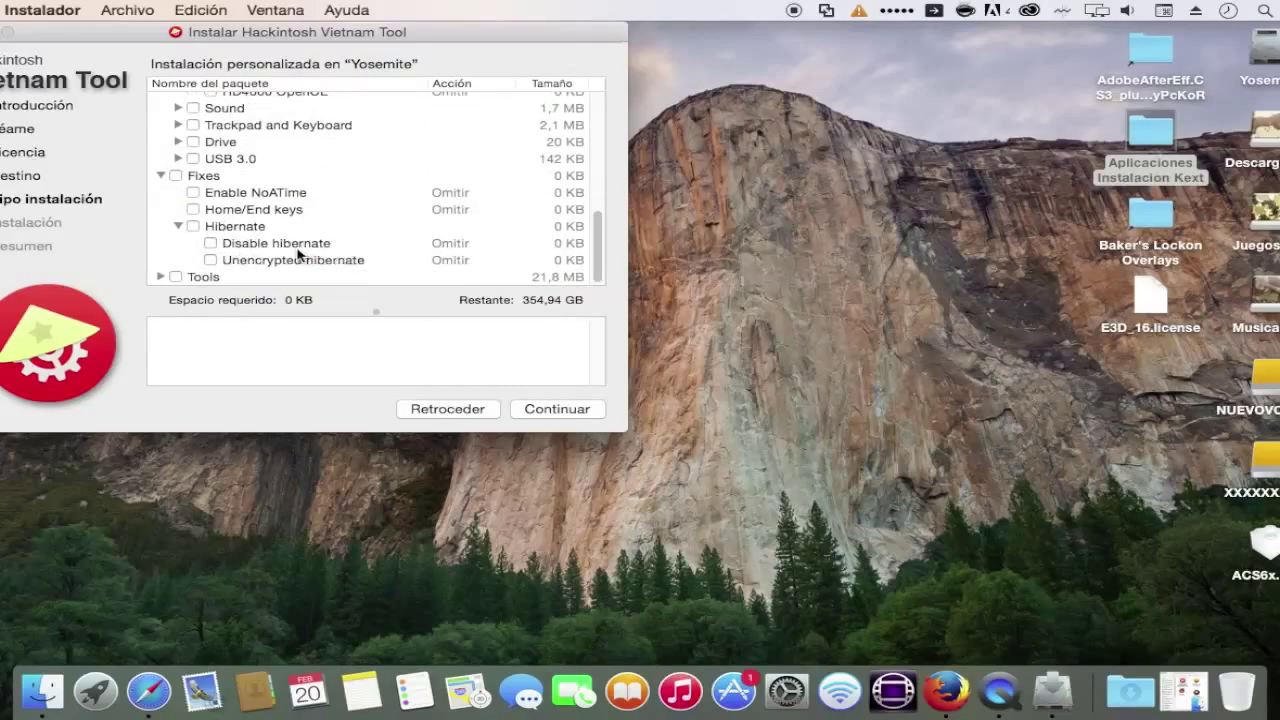
pyautogui.click(161, 276)
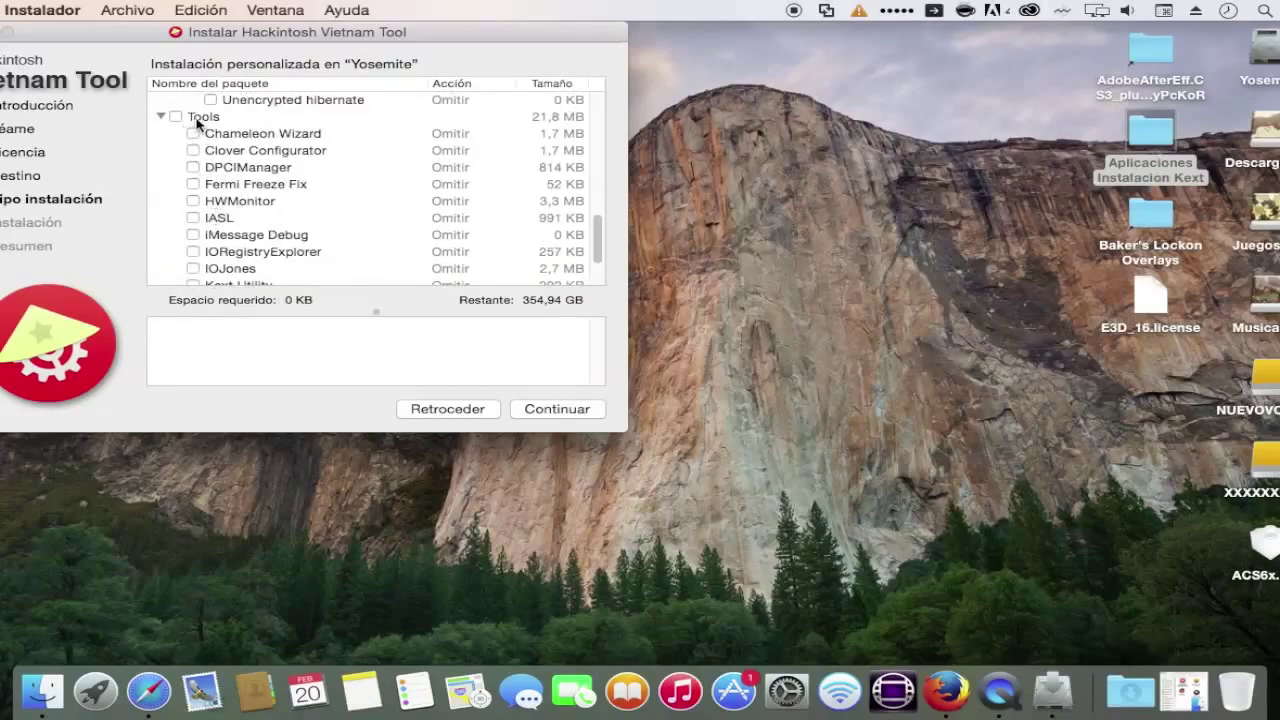
pyautogui.scroll(-3, 235, 240)
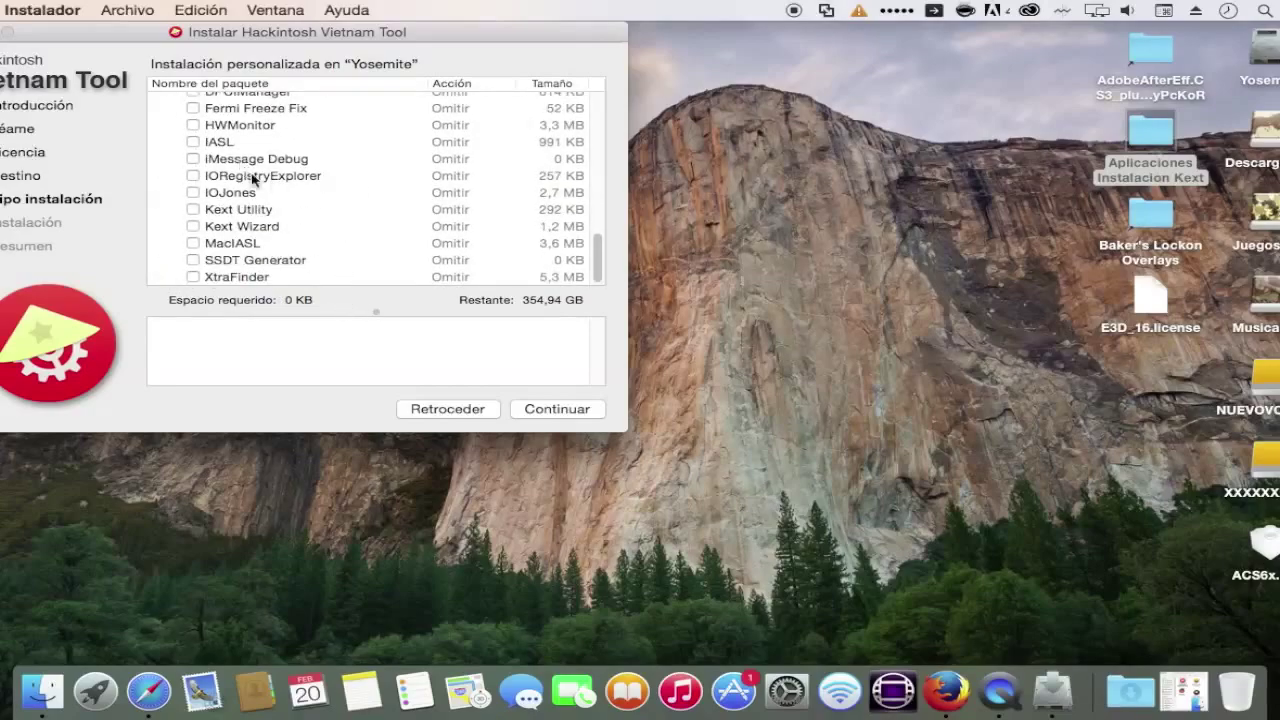
pyautogui.scroll(10, 290, 180)
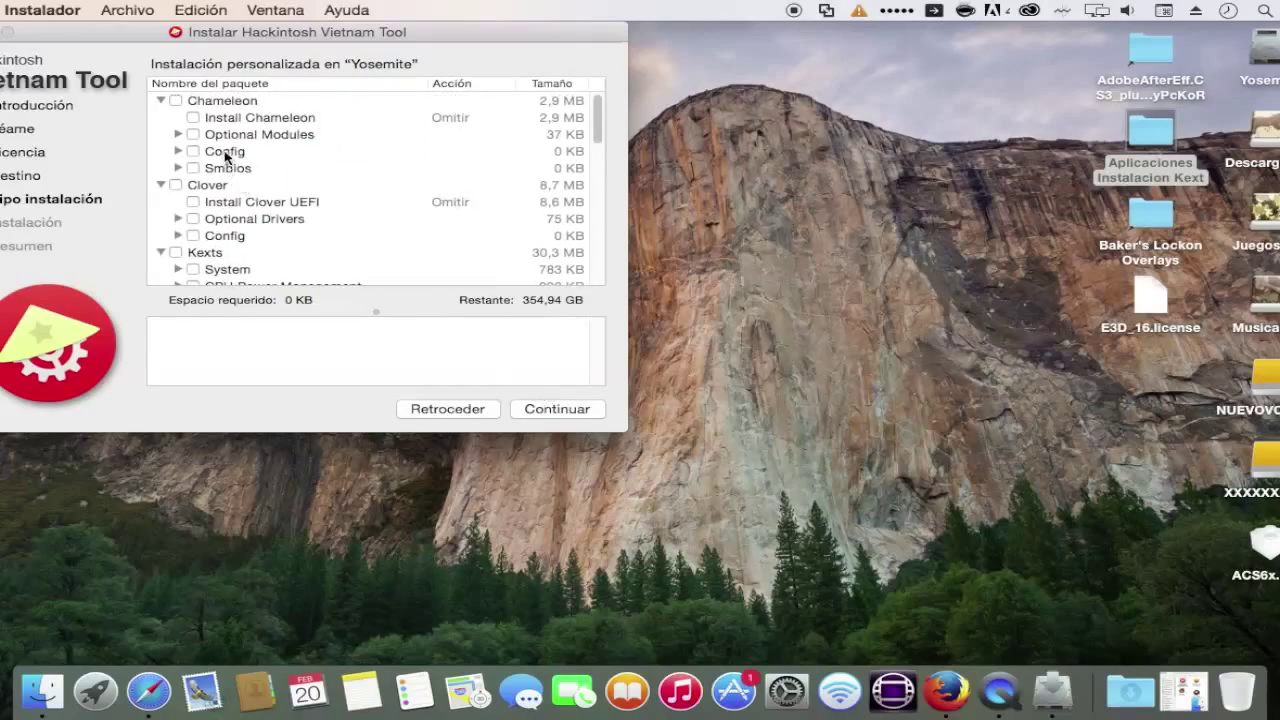
# Step: Select Chameleon for installation, but deselect its KernelPatcher module and all of its Config options
pyautogui.click(176, 101)
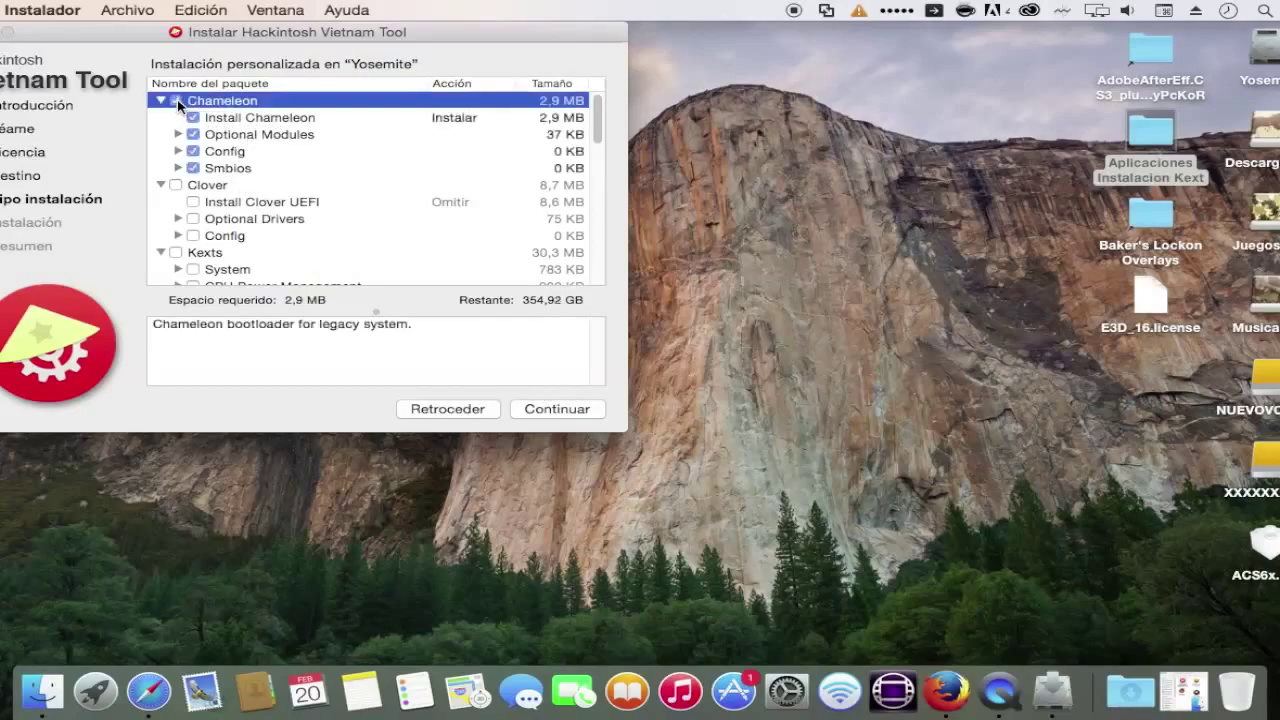
pyautogui.click(178, 134)
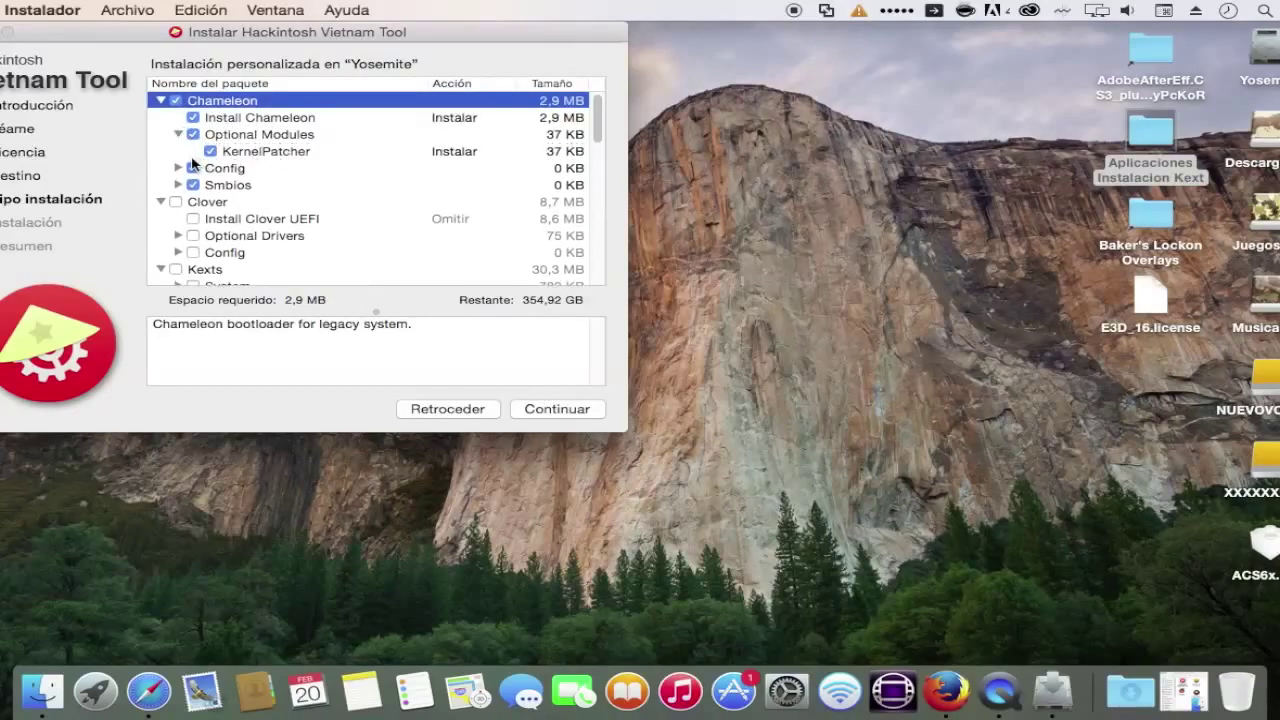
pyautogui.click(211, 152)
pyautogui.click(177, 170)
pyautogui.scroll(-2, 303, 192)
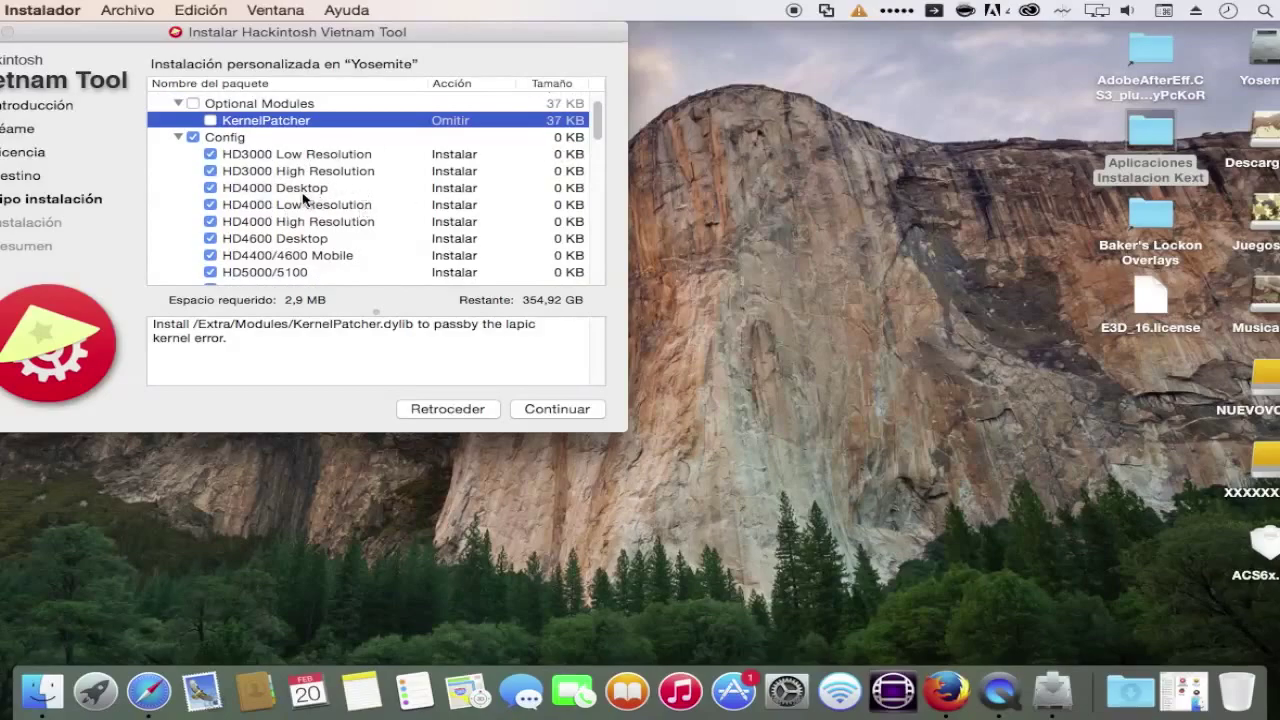
pyautogui.click(193, 137)
pyautogui.scroll(-5, 226, 174)
pyautogui.scroll(1, 207, 150)
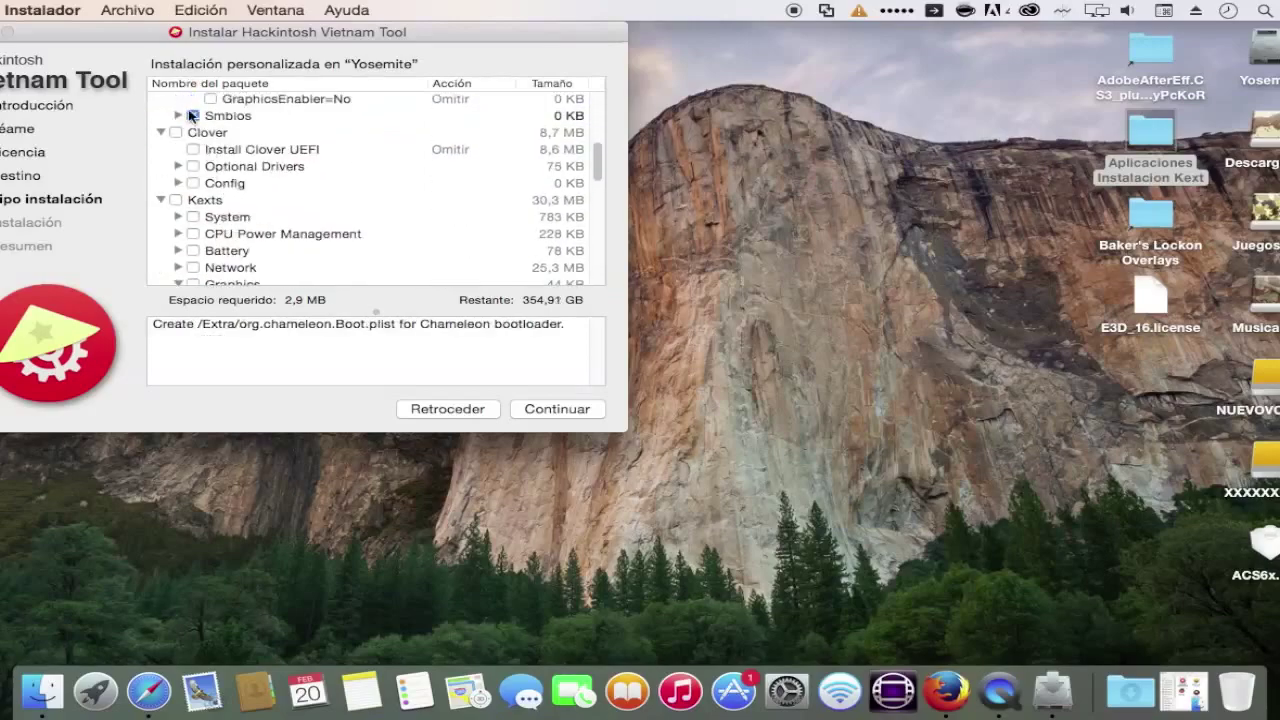
# Step: Examine the Mac models offered under Chameleon's Smbios group, including the Mac Mini variants
pyautogui.click(178, 115)
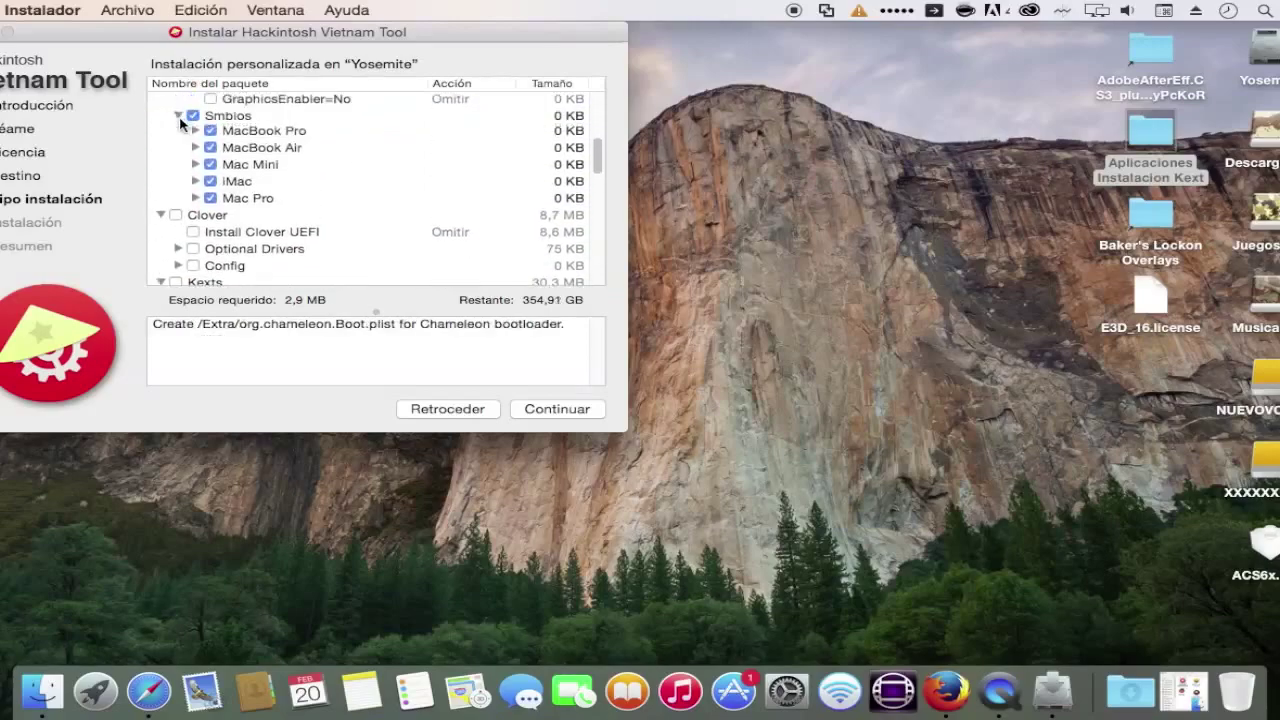
pyautogui.click(196, 166)
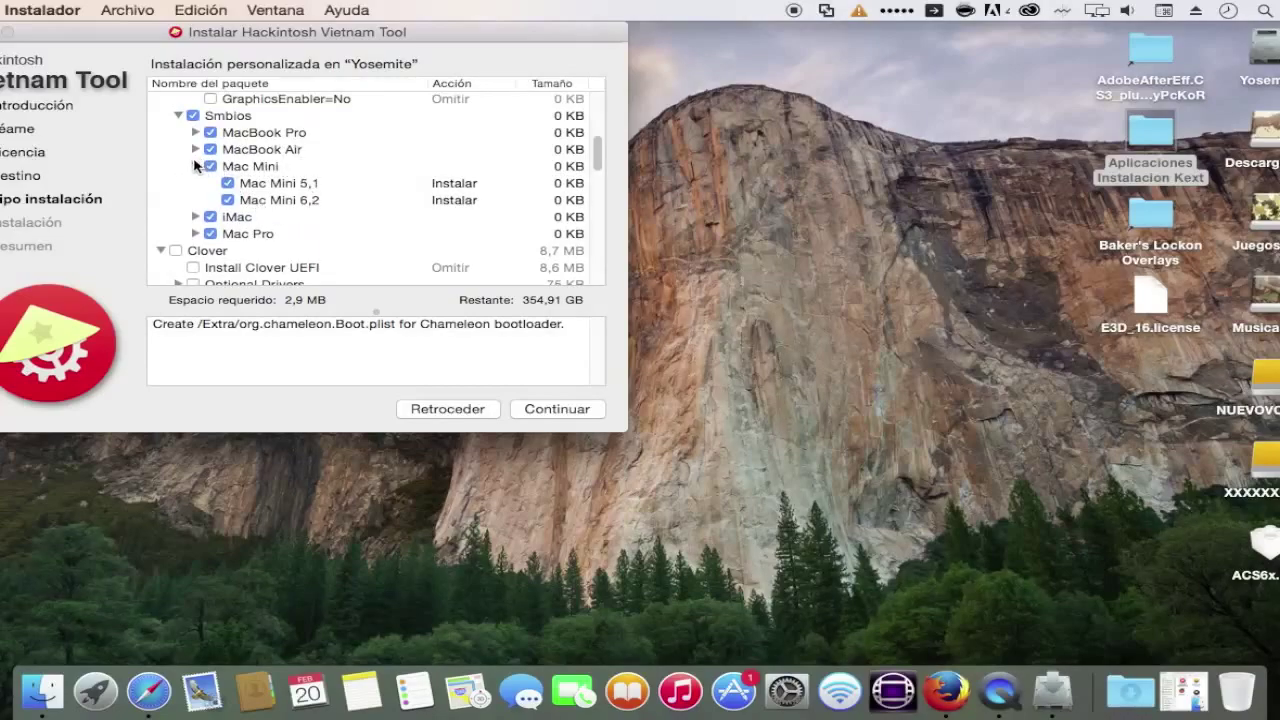
pyautogui.click(196, 166)
pyautogui.click(178, 115)
pyautogui.scroll(5, 316, 186)
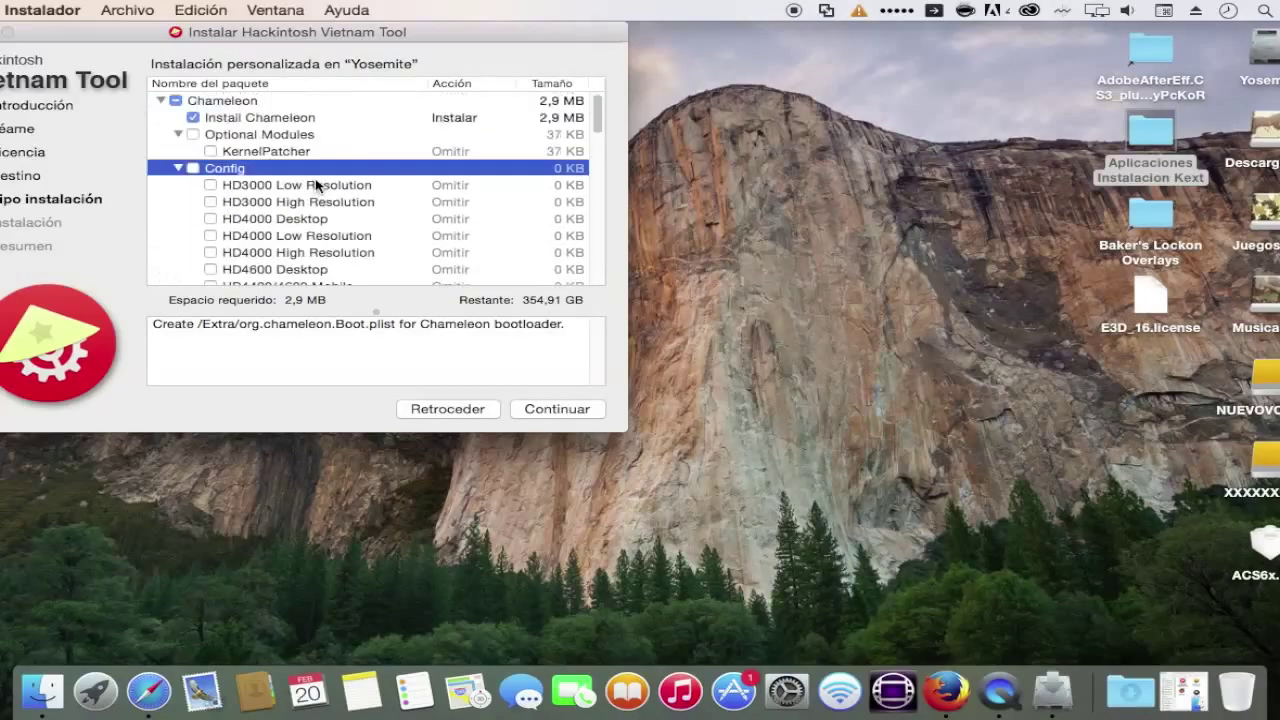
# Step: Review the Chameleon Config, Clover, Kexts and Fixes package groups, including the USB 3.0 kexts
pyautogui.scroll(-3, 285, 224)
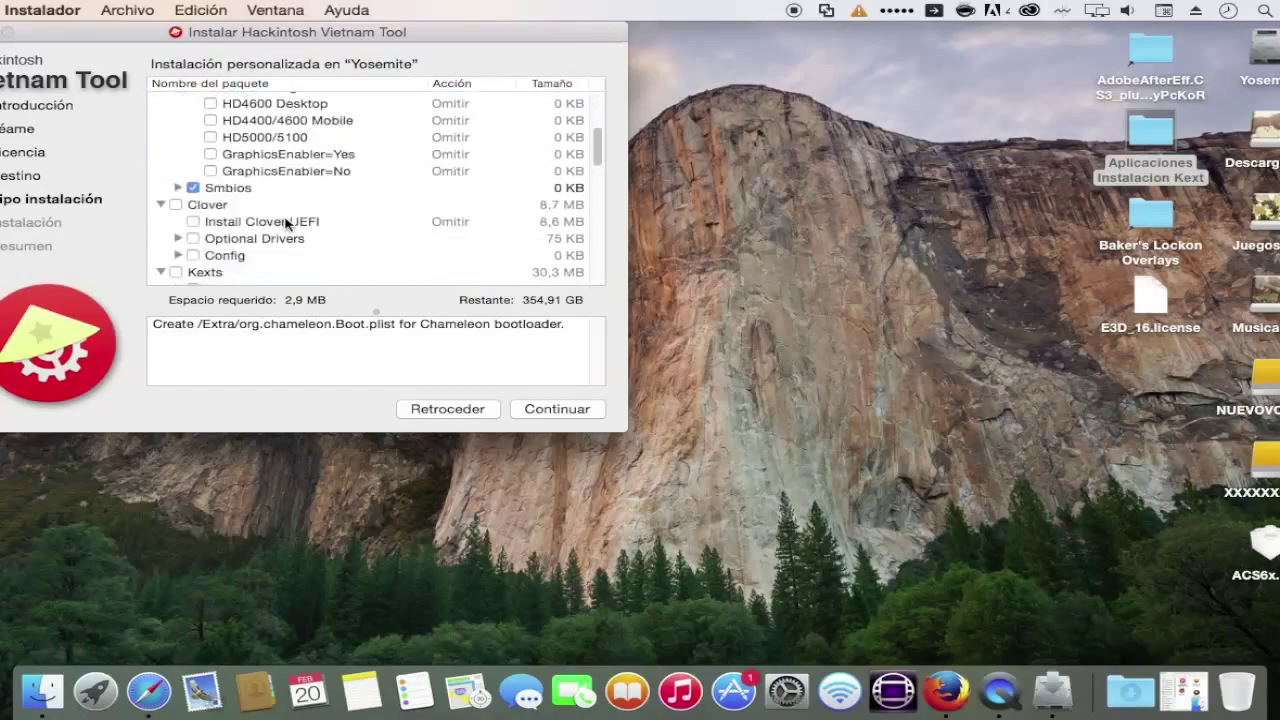
pyautogui.scroll(-2, 286, 223)
pyautogui.scroll(-2, 327, 242)
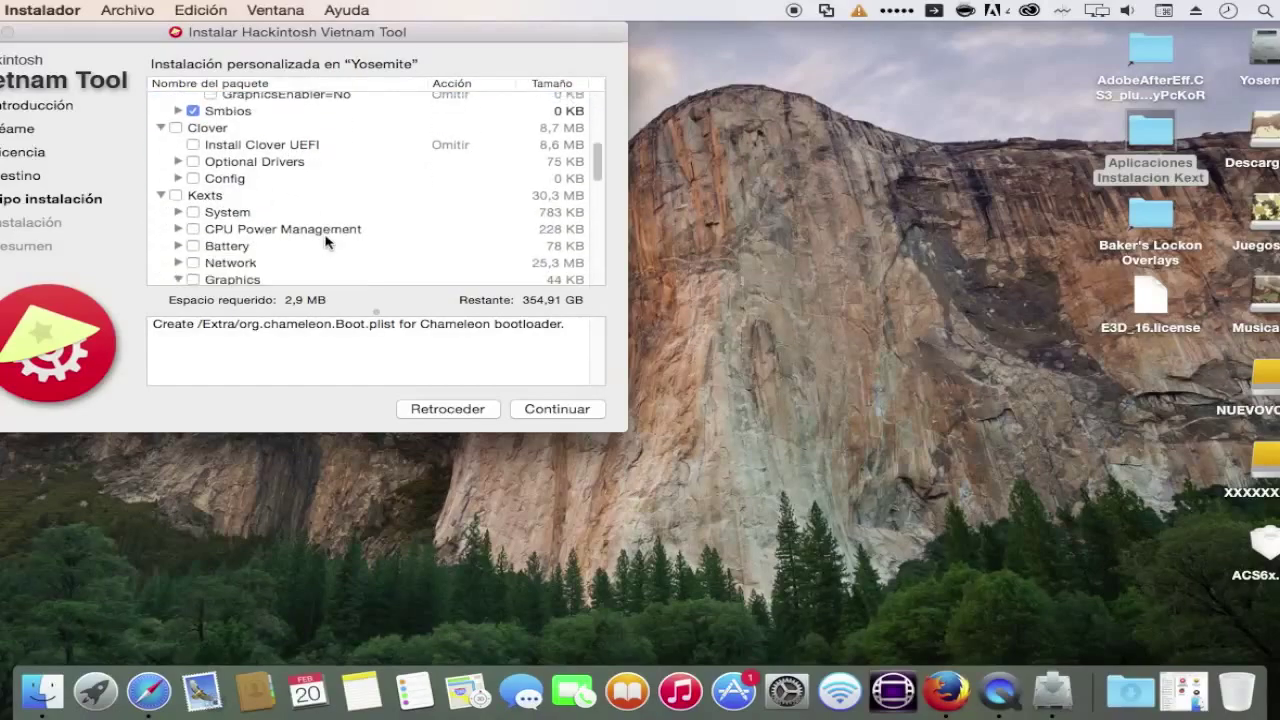
pyautogui.scroll(-2, 327, 240)
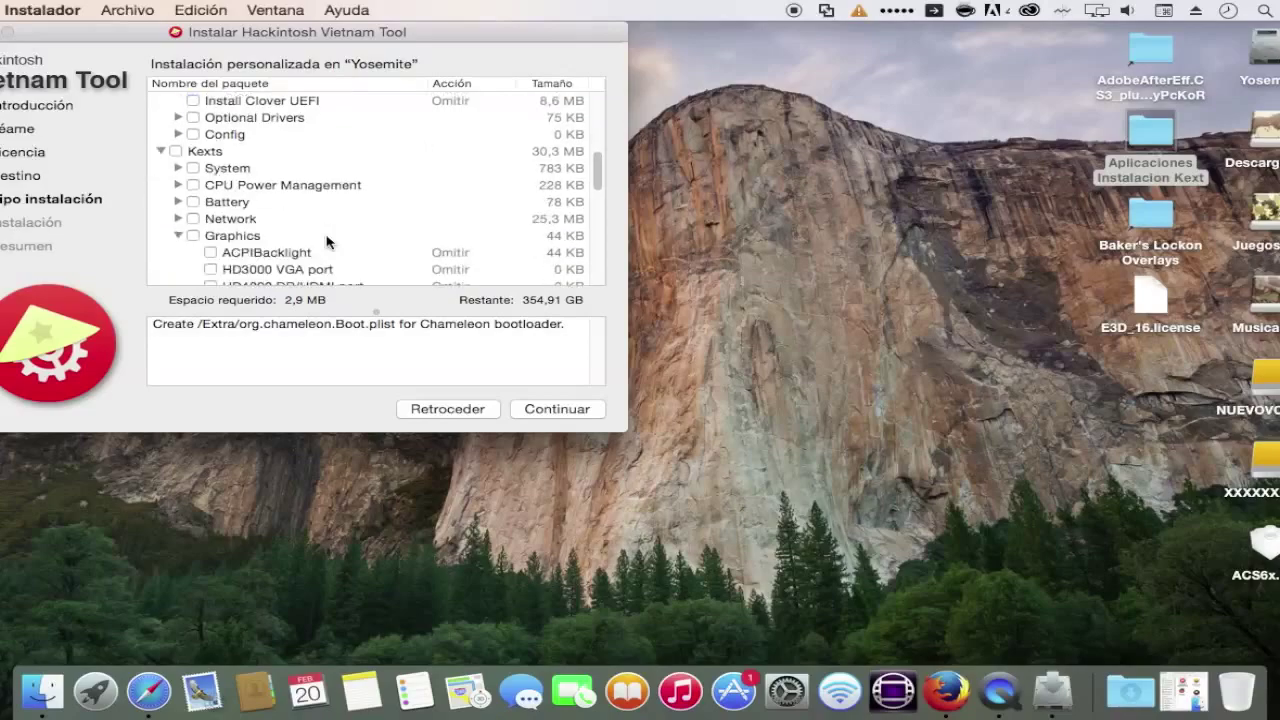
pyautogui.scroll(-5, 325, 232)
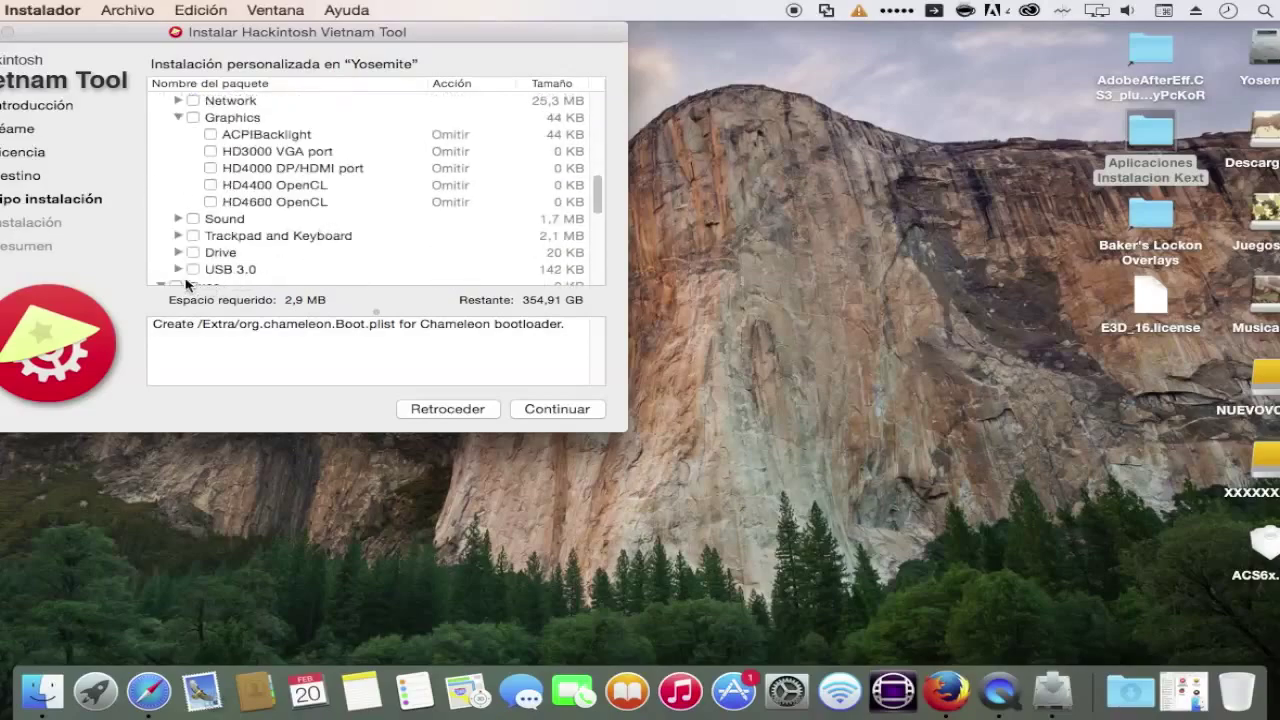
pyautogui.scroll(-2, 200, 262)
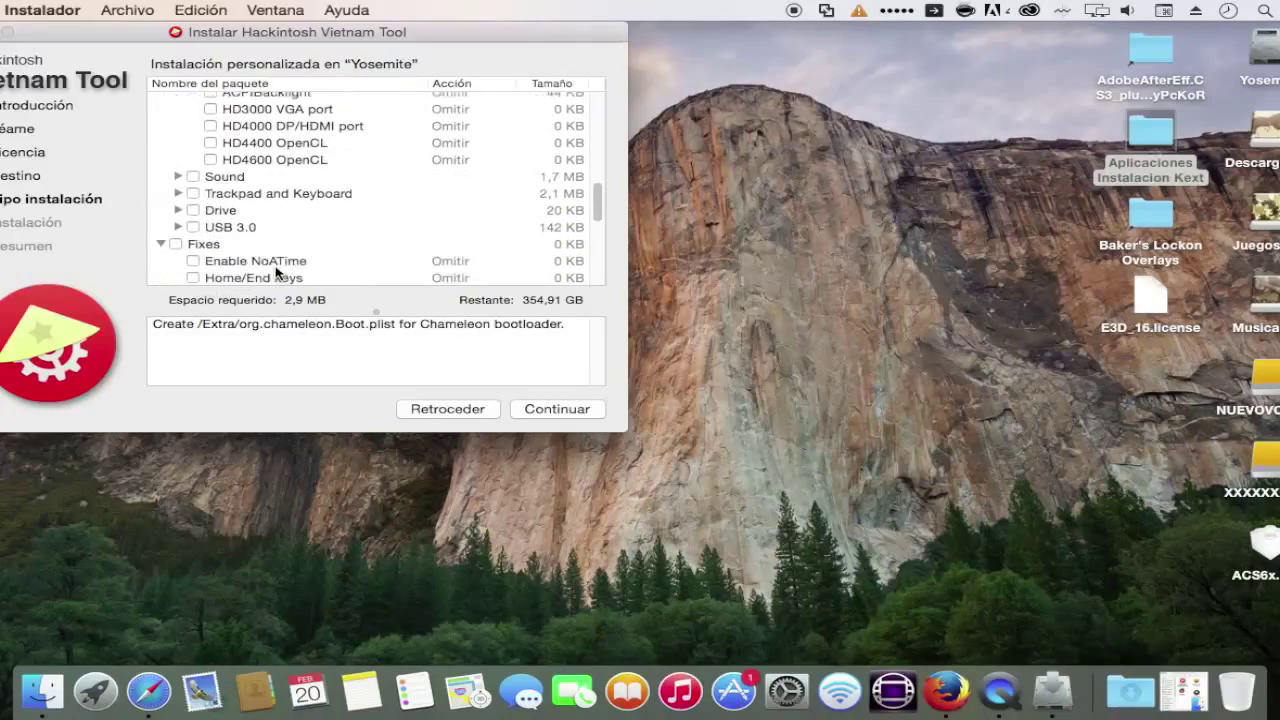
pyautogui.click(179, 227)
pyautogui.click(179, 227)
# Step: Close the Hackintosh Vietnam Tool installer and restore the Aplicaciones Instalacion Kext folder window, moving it fully into view
pyautogui.moveTo(487, 32); pyautogui.dragTo(637, 32)
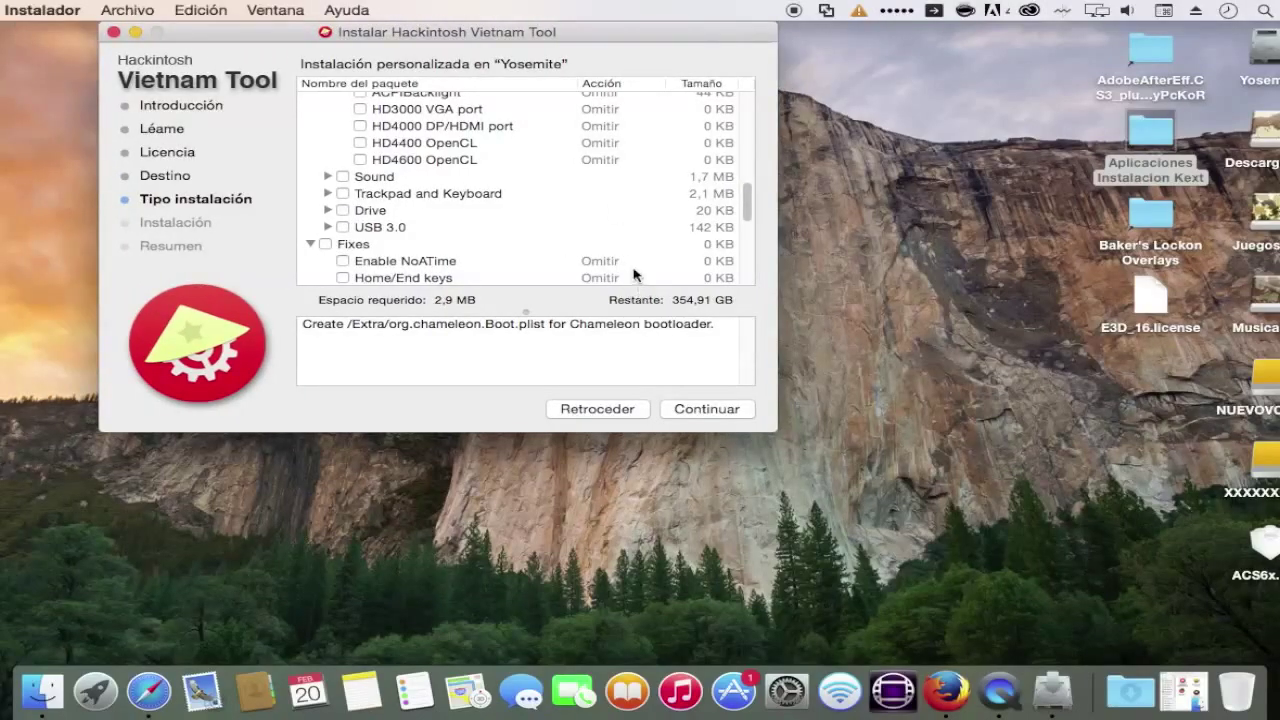
pyautogui.click(112, 33)
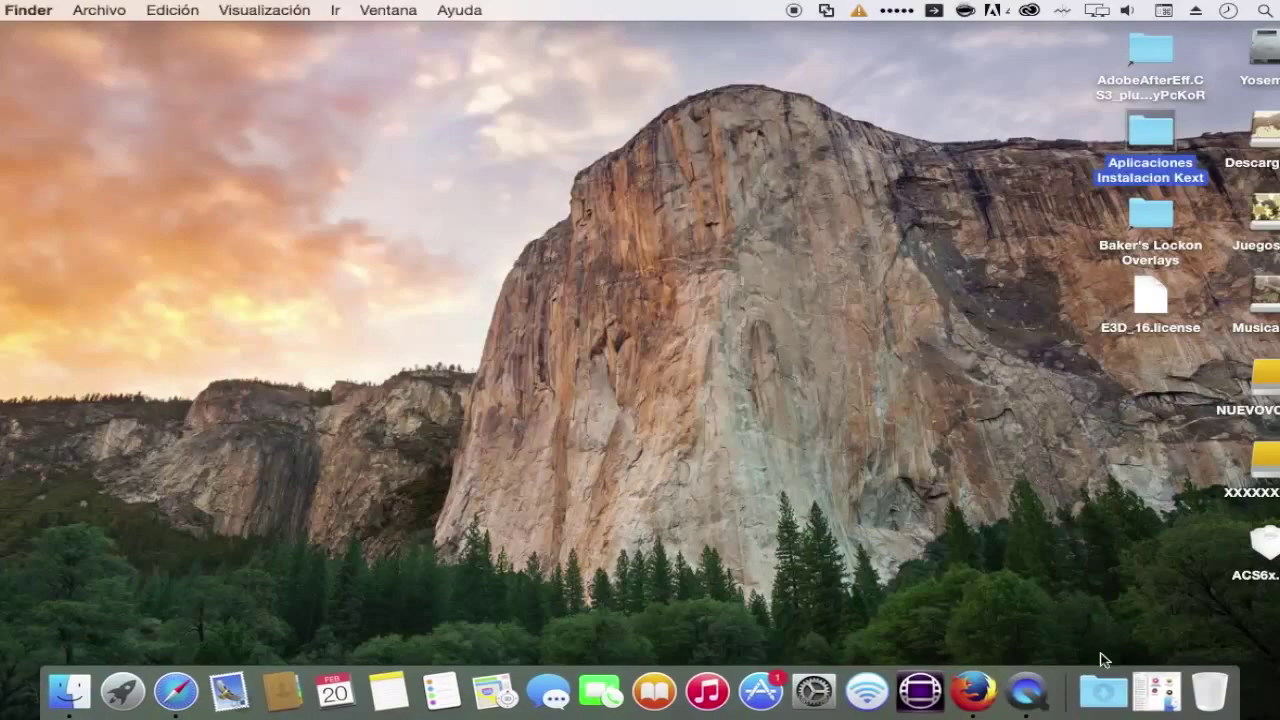
pyautogui.click(1157, 690)
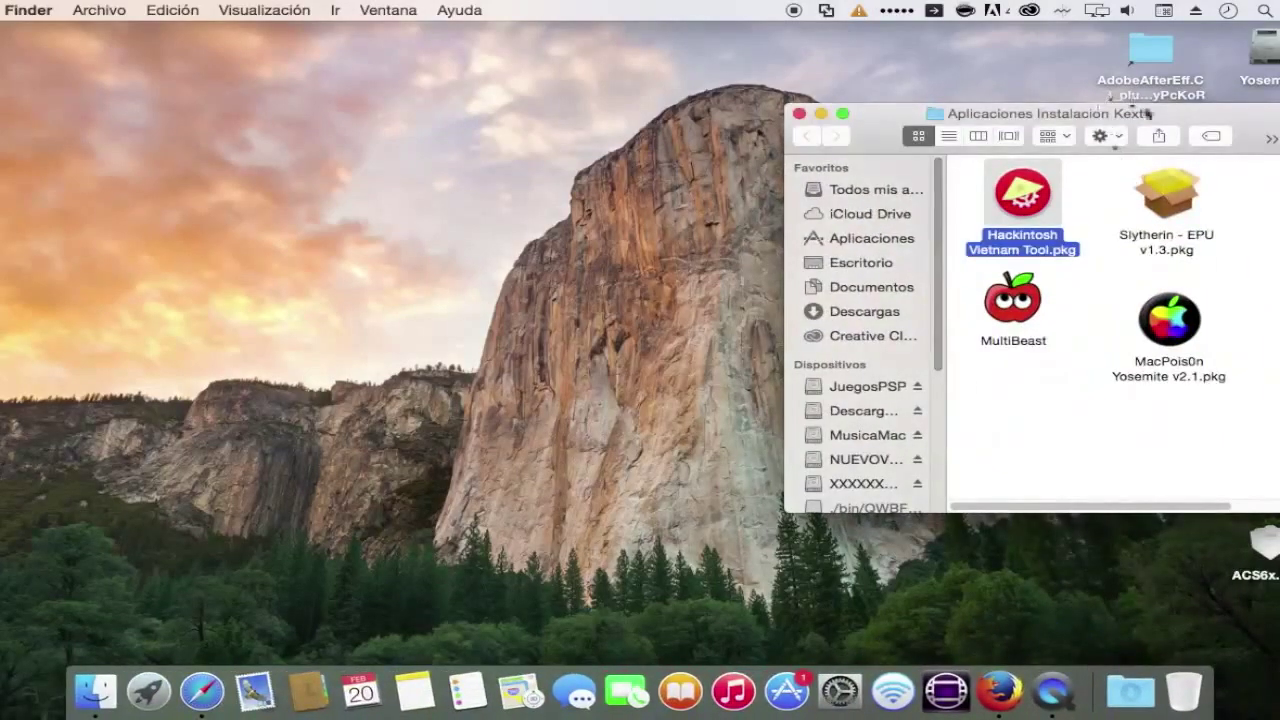
pyautogui.moveTo(1148, 113); pyautogui.dragTo(1064, 95)
pyautogui.click(1033, 170)
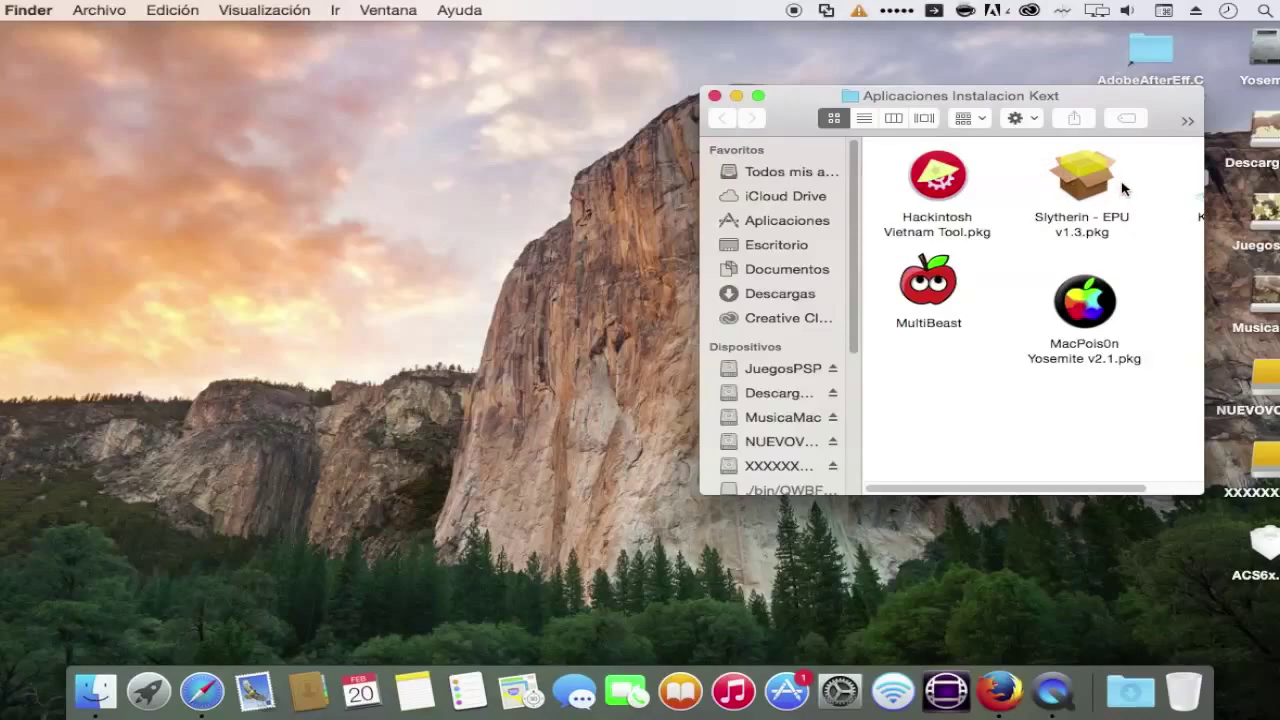
# Step: Launch the Slytherin - EPU v1.3 package installer, agree to its licence and advance to the custom package list
pyautogui.click(1077, 170)
pyautogui.doubleClick(1077, 170)
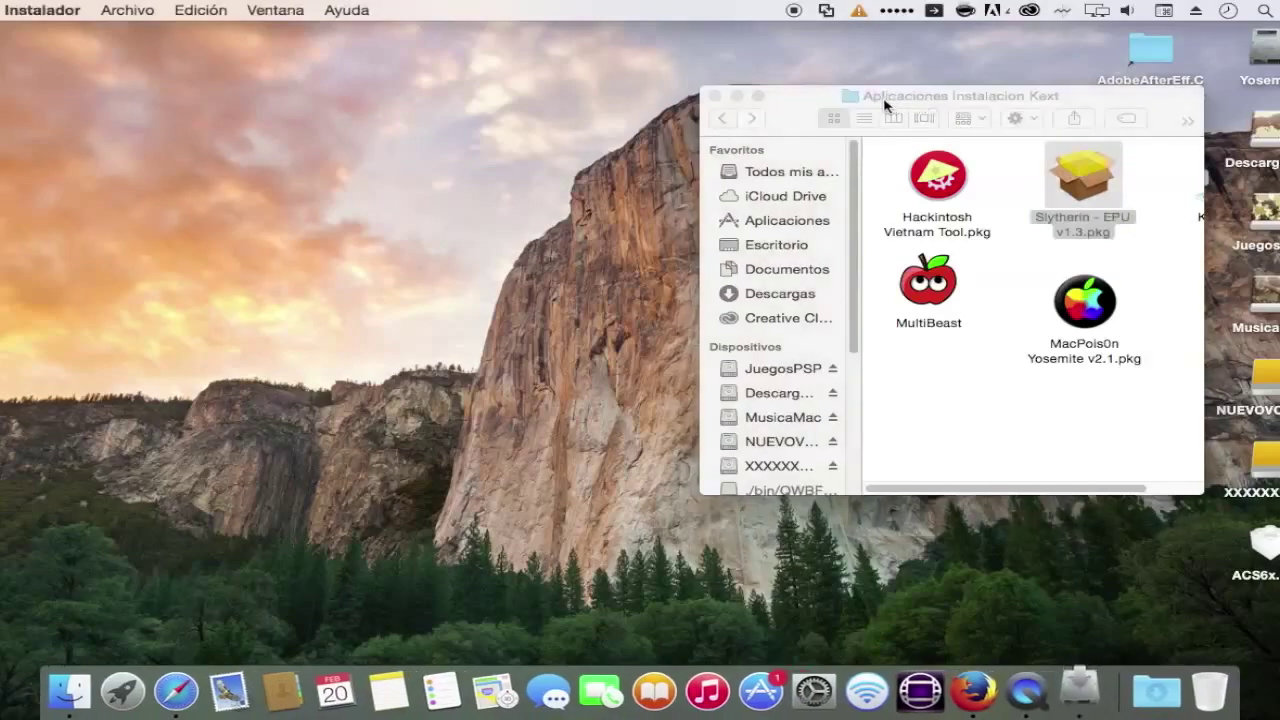
pyautogui.moveTo(753, 116); pyautogui.dragTo(505, 68)
pyautogui.click(650, 445)
pyautogui.click(656, 445)
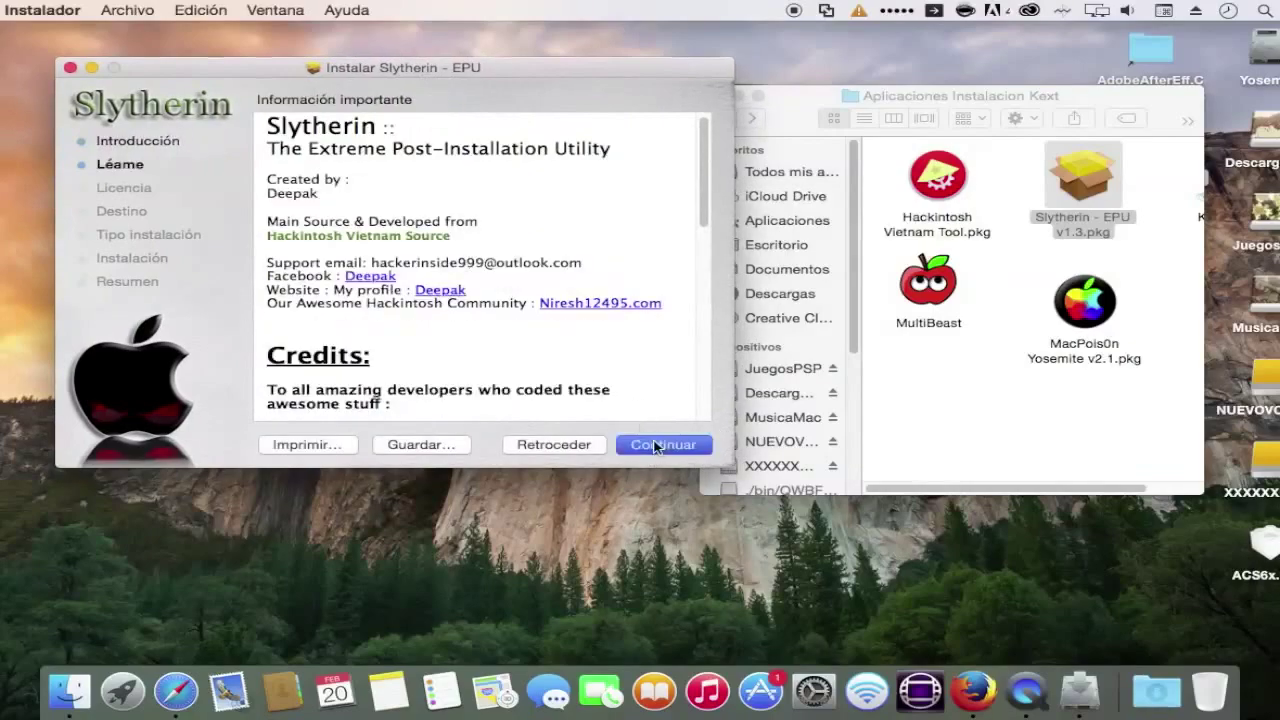
pyautogui.click(610, 219)
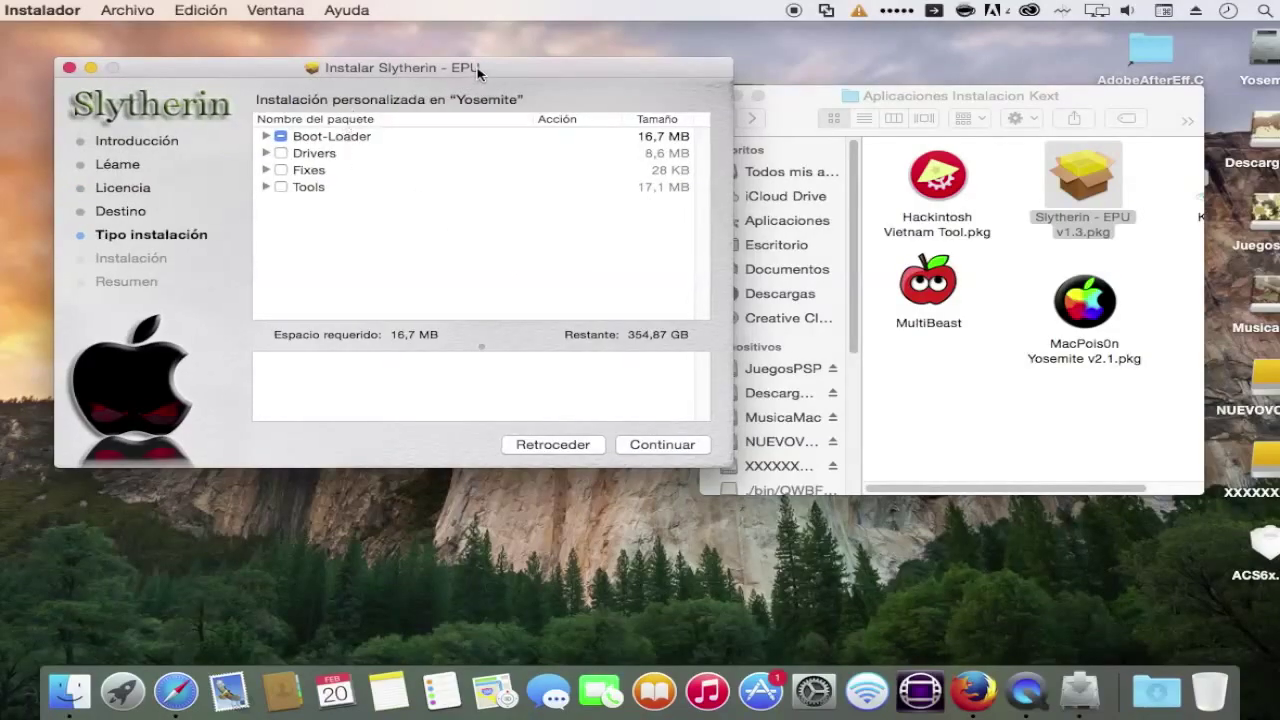
pyautogui.moveTo(480, 73); pyautogui.dragTo(385, 45)
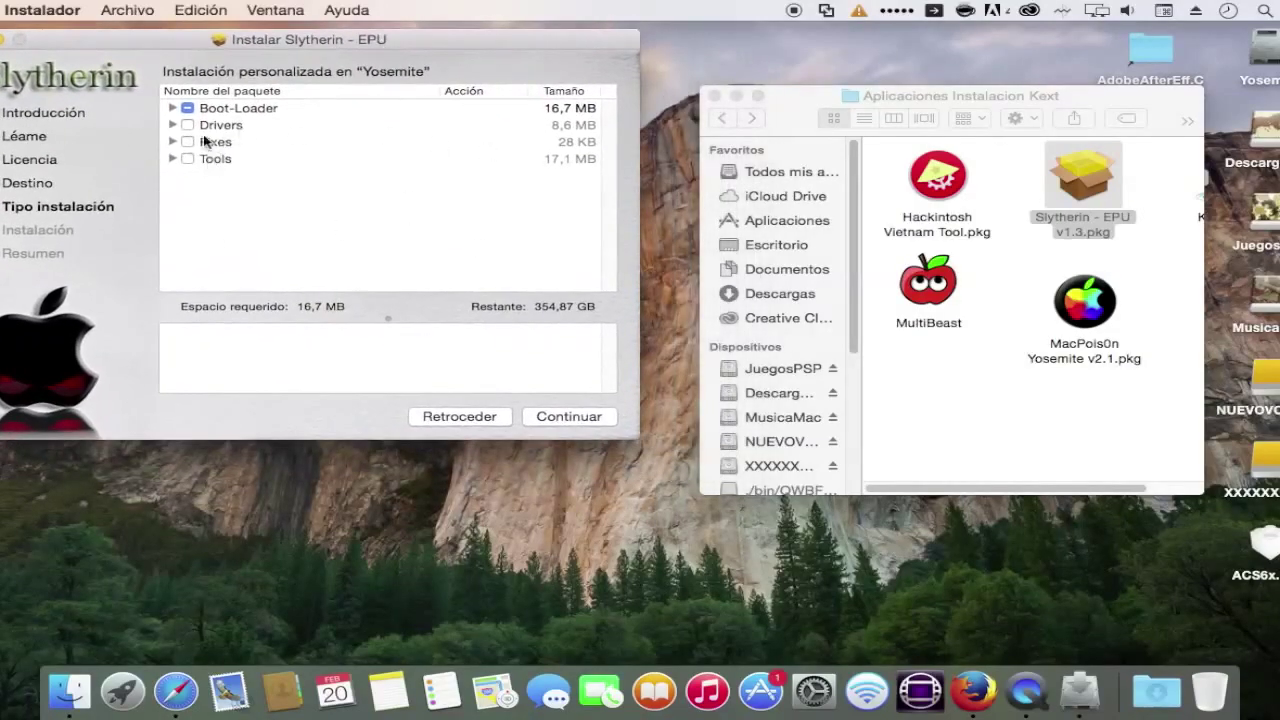
# Step: Examine the Clover boot-loader options and the driver categories, including the Graphics packages
pyautogui.click(173, 108)
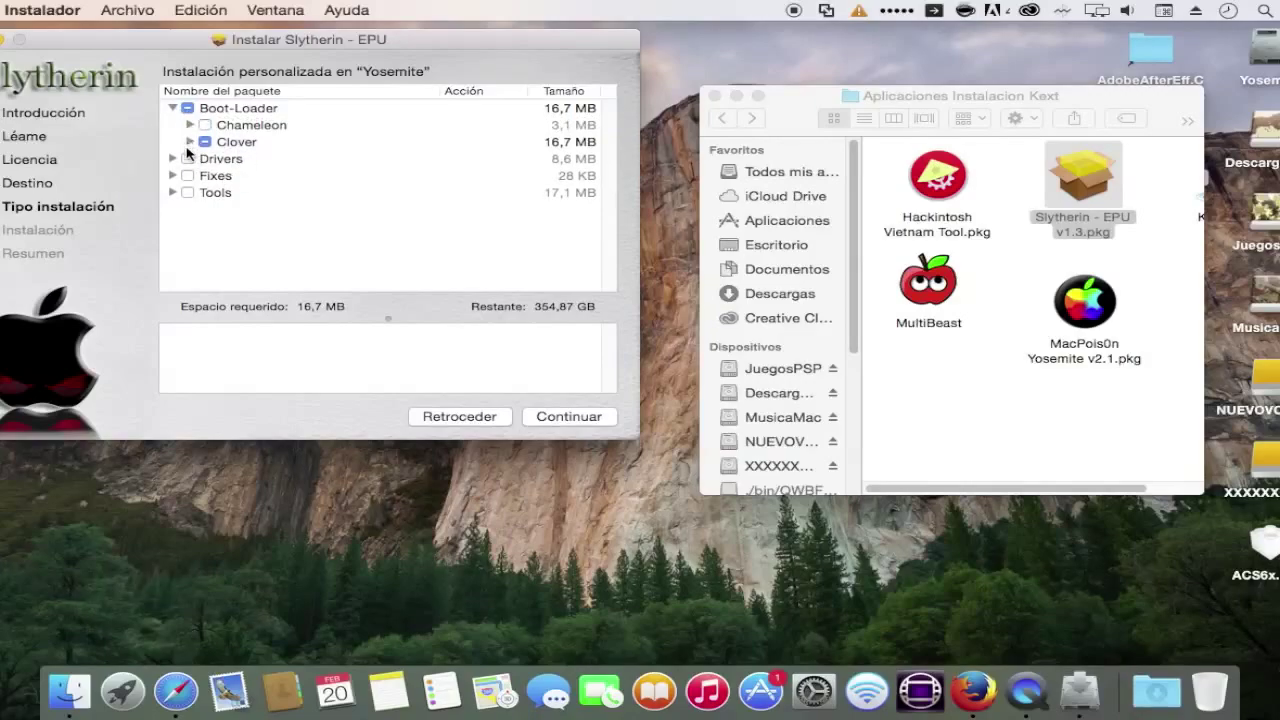
pyautogui.click(189, 142)
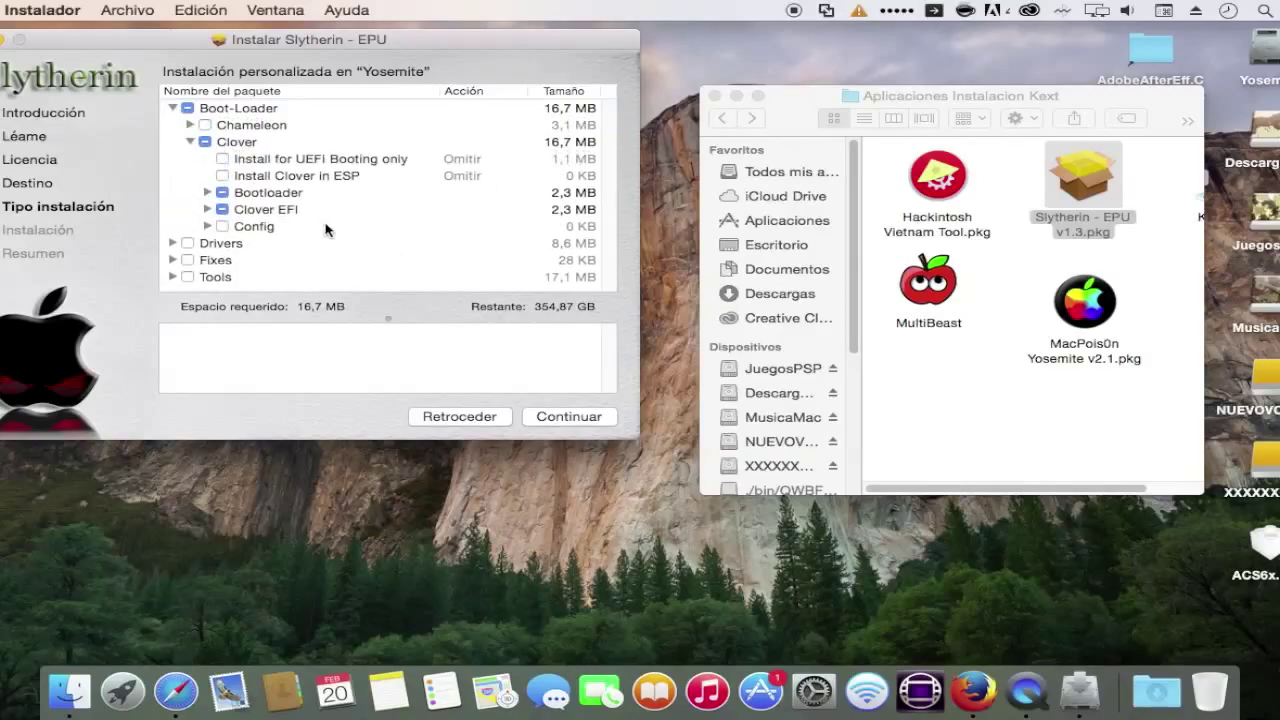
pyautogui.click(173, 243)
pyautogui.scroll(-3, 200, 240)
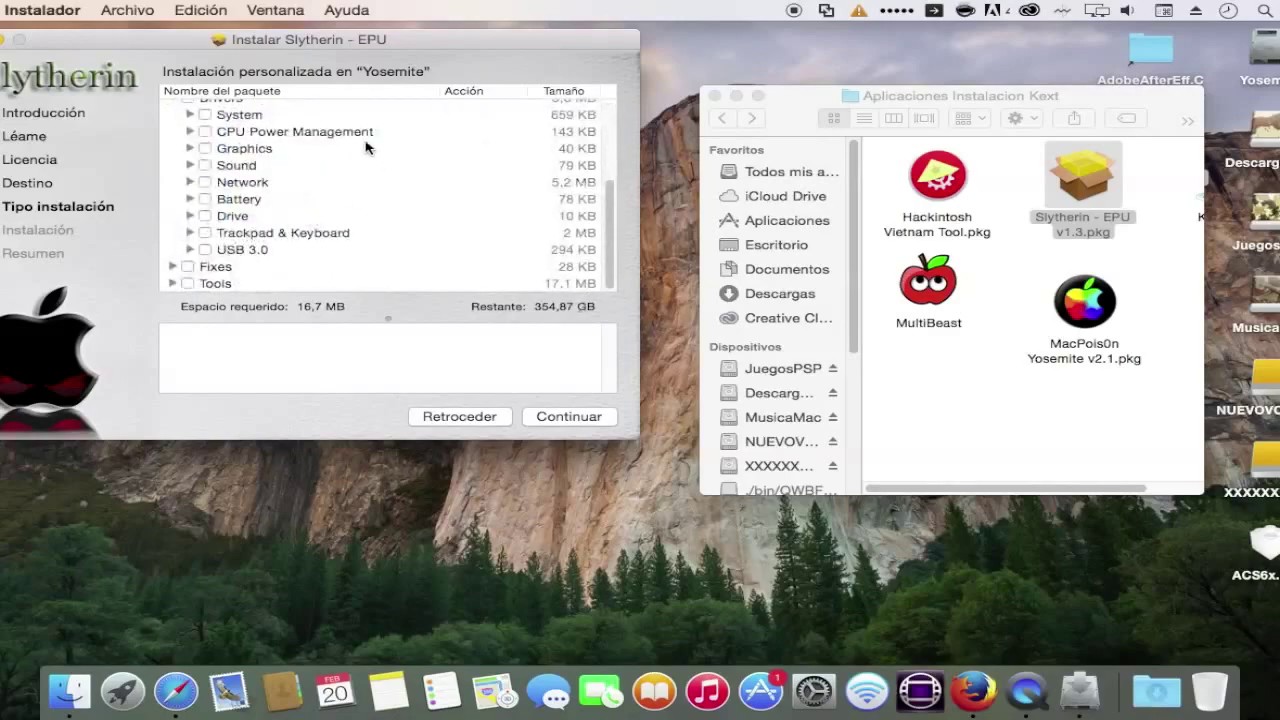
pyautogui.click(190, 148)
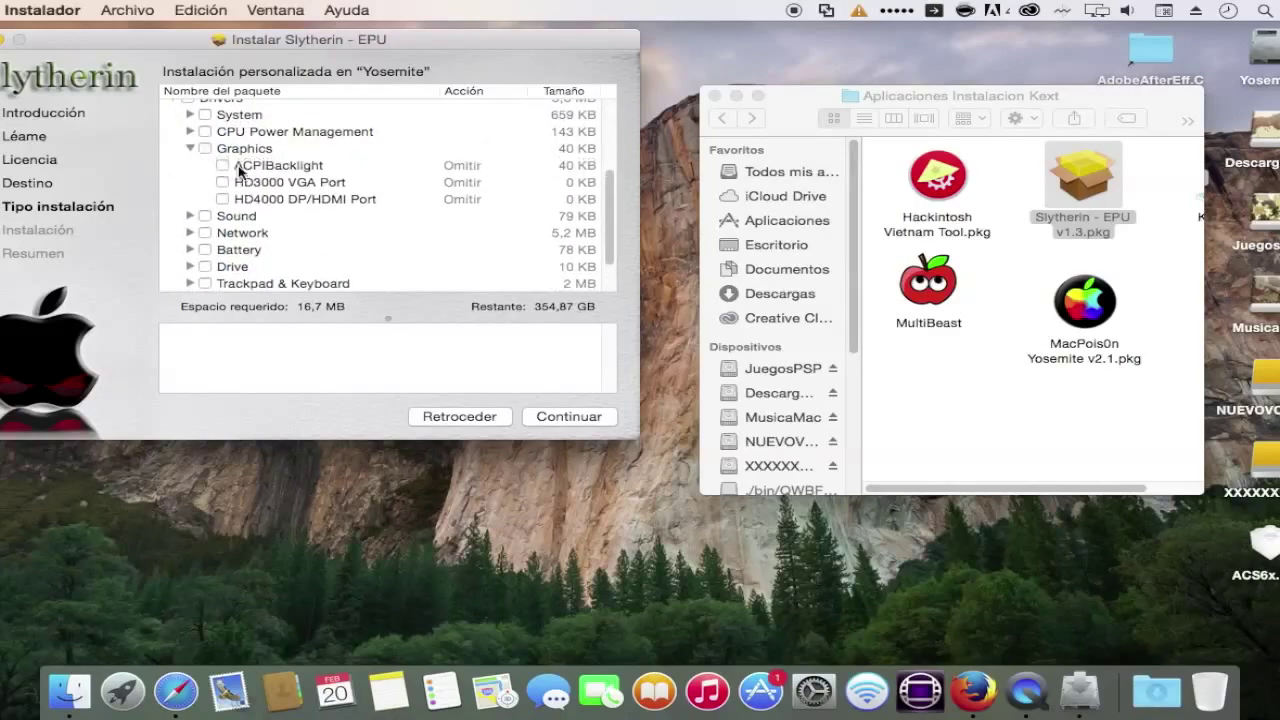
pyautogui.click(190, 149)
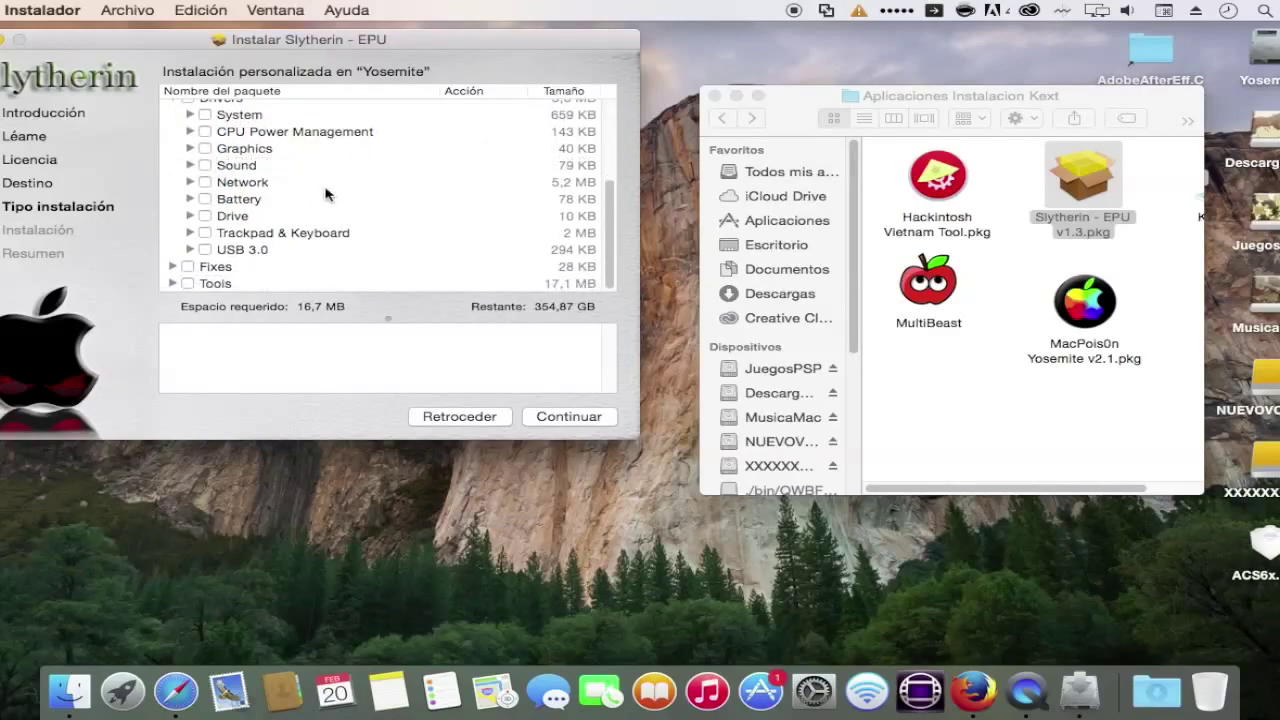
# Step: Examine the Sound, Network, Drive, Trackpad & Keyboard and USB 3.0 driver packages, including Trim Support
pyautogui.click(190, 165)
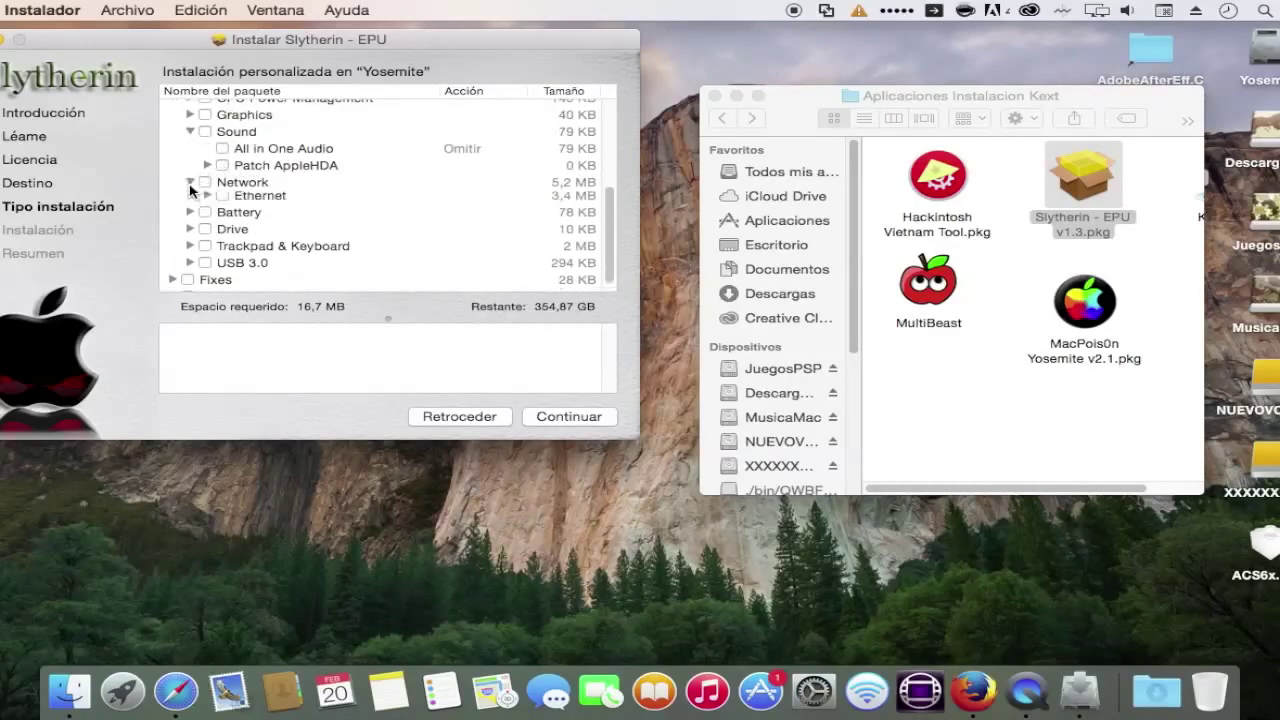
pyautogui.click(190, 183)
pyautogui.click(190, 216)
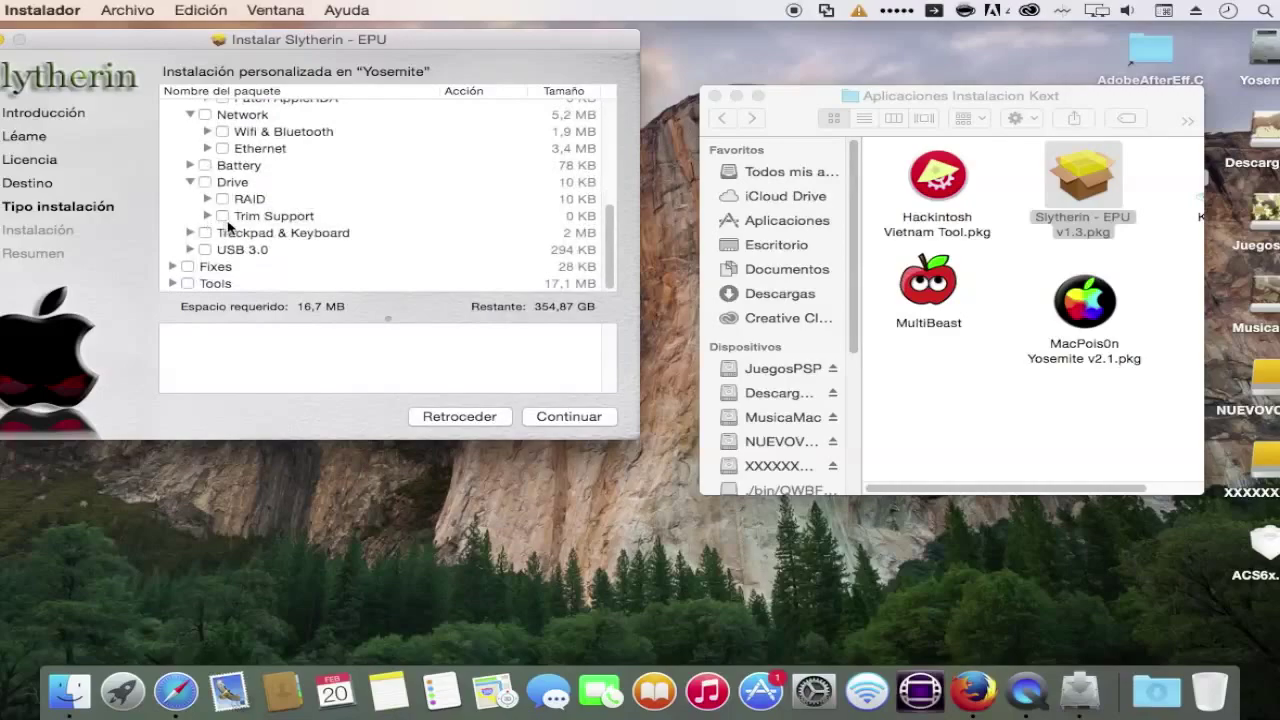
pyautogui.click(208, 216)
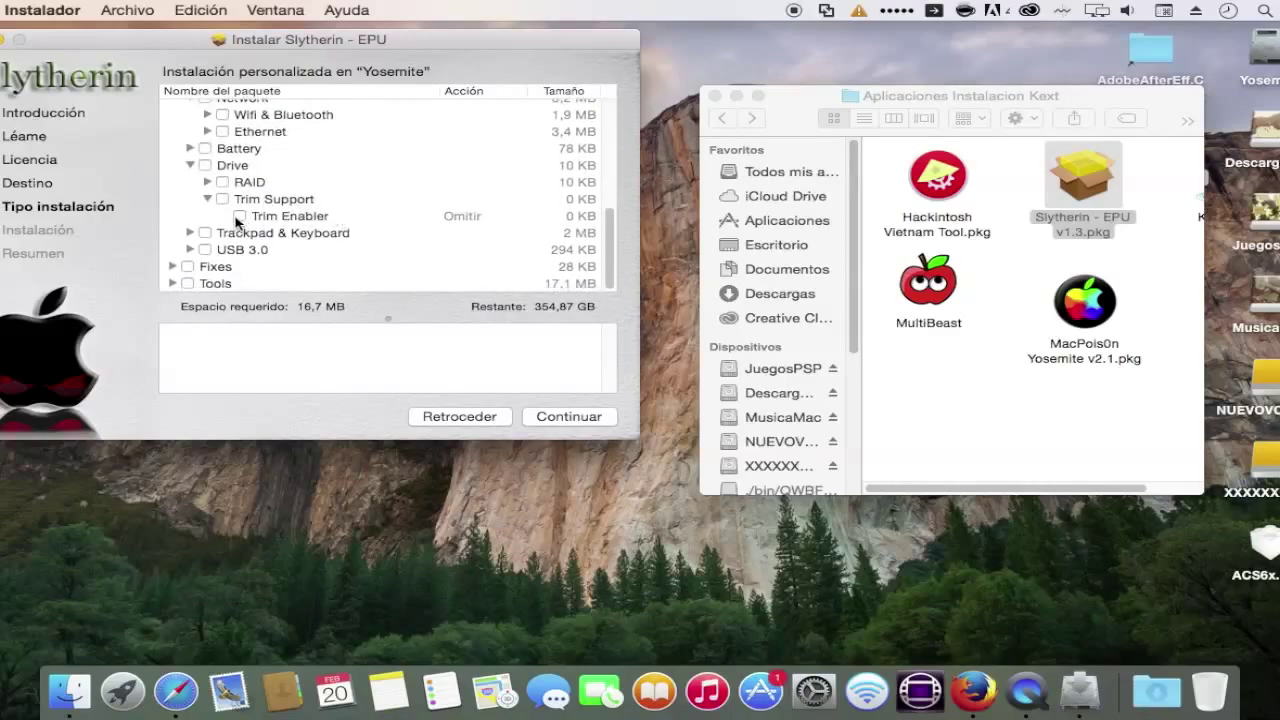
pyautogui.click(207, 199)
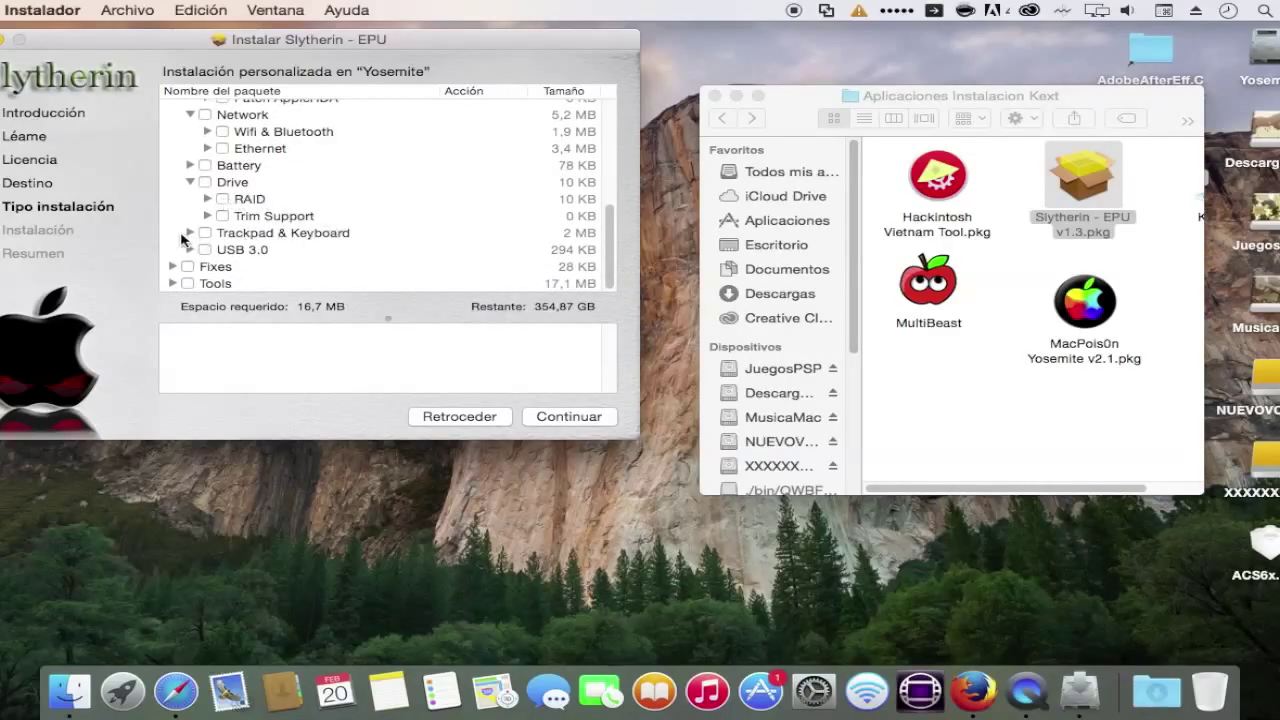
pyautogui.click(190, 233)
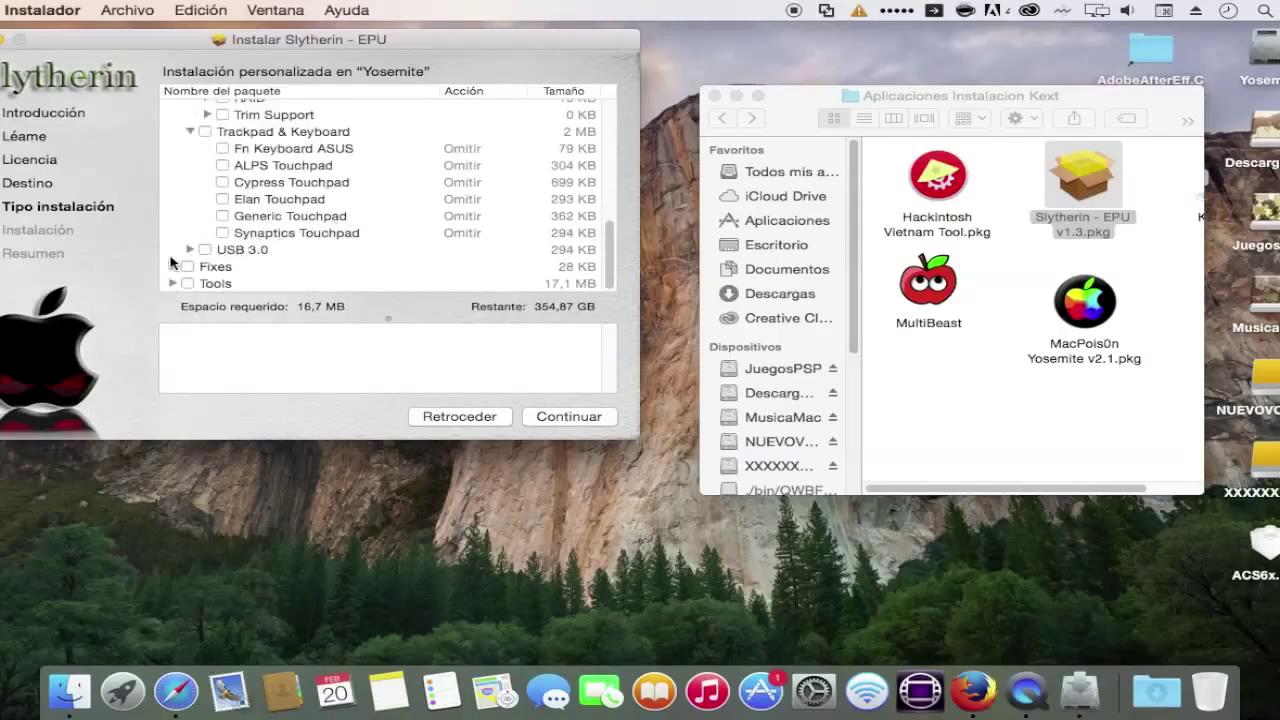
pyautogui.click(189, 250)
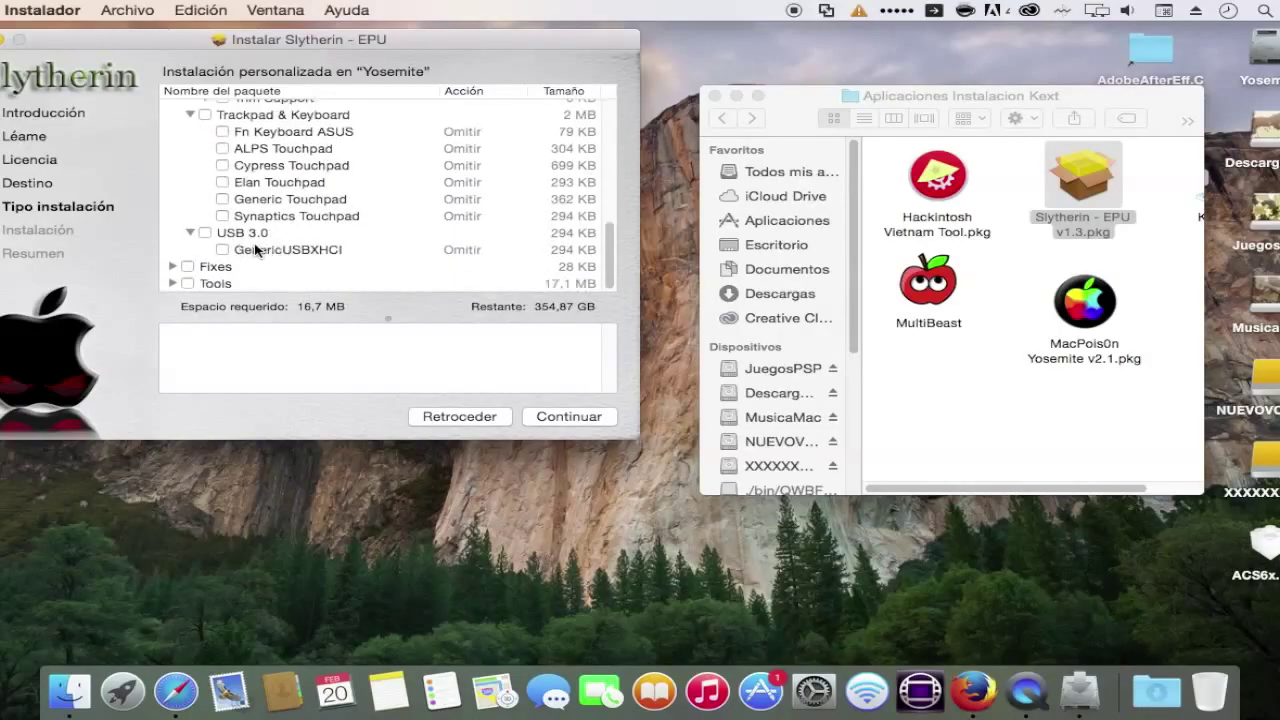
# Step: Review the packages offered in Slytherin's Fixes and Tools groups
pyautogui.click(174, 267)
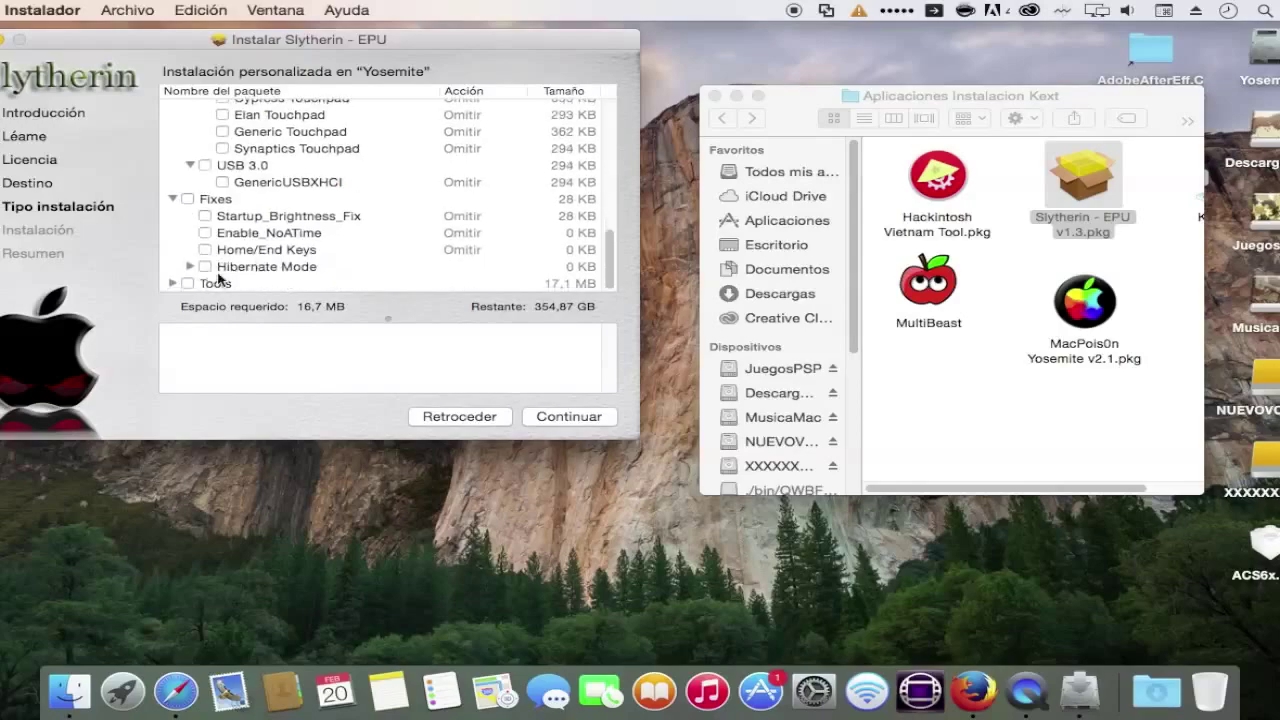
pyautogui.click(174, 284)
pyautogui.scroll(-1, 244, 185)
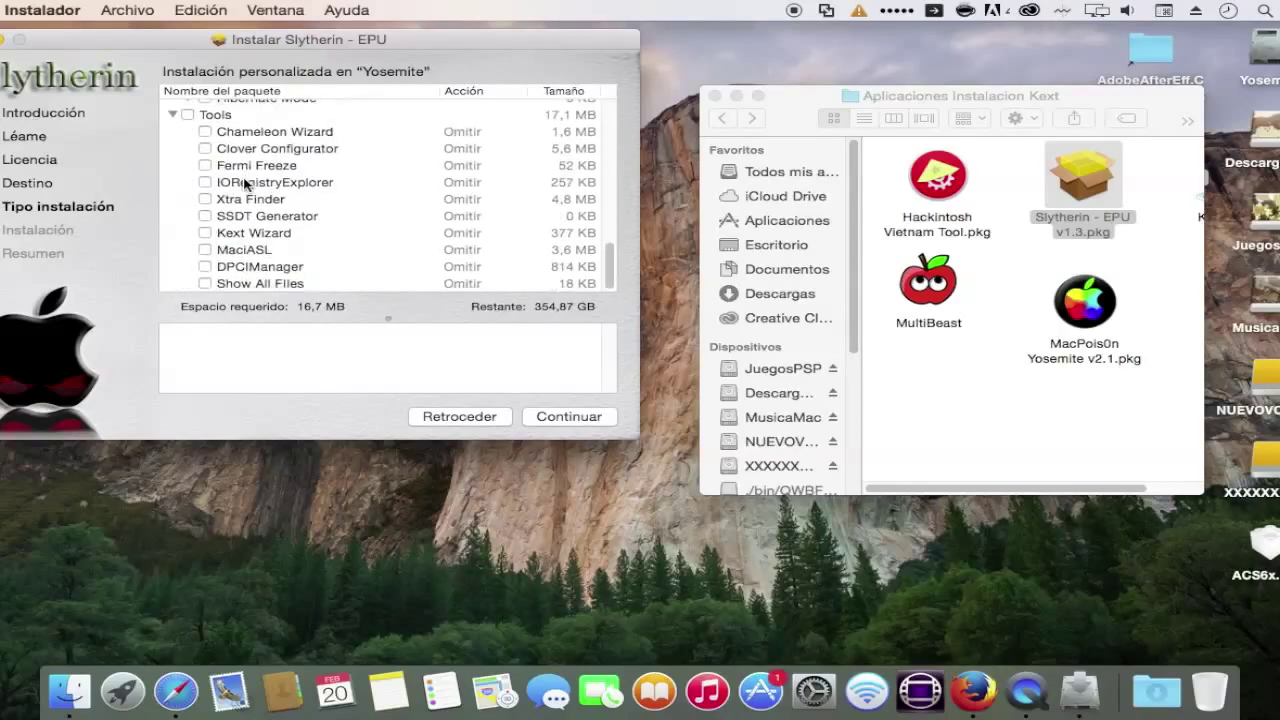
pyautogui.scroll(10, 289, 263)
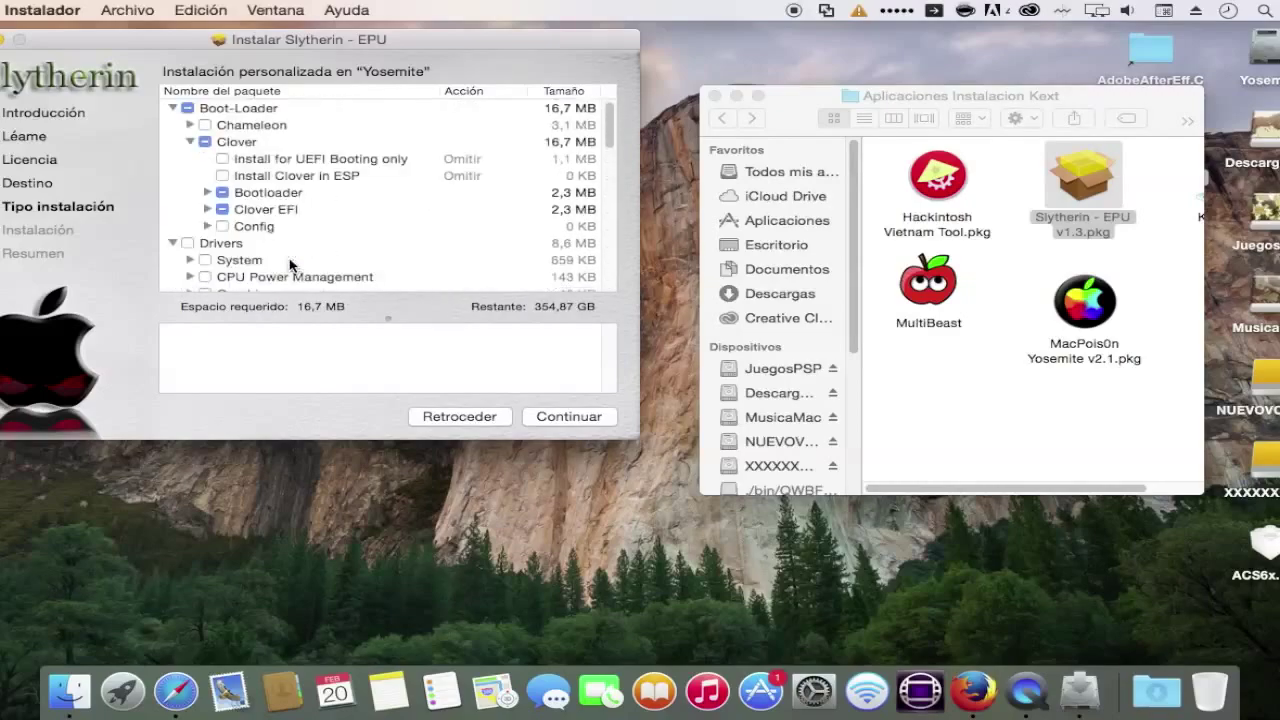
# Step: Examine the Chameleon boot-loader group and its Settings options
pyautogui.click(190, 125)
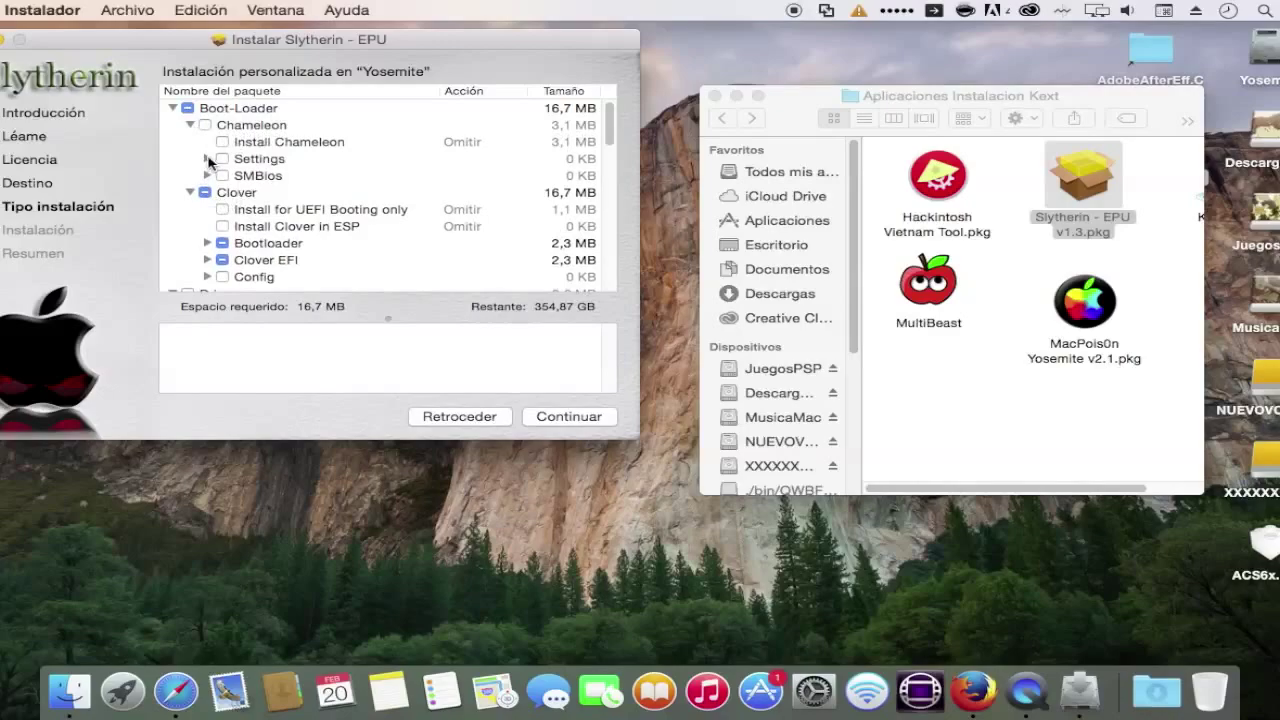
pyautogui.click(208, 160)
pyautogui.click(224, 176)
pyautogui.scroll(-5, 228, 183)
pyautogui.scroll(-3, 228, 190)
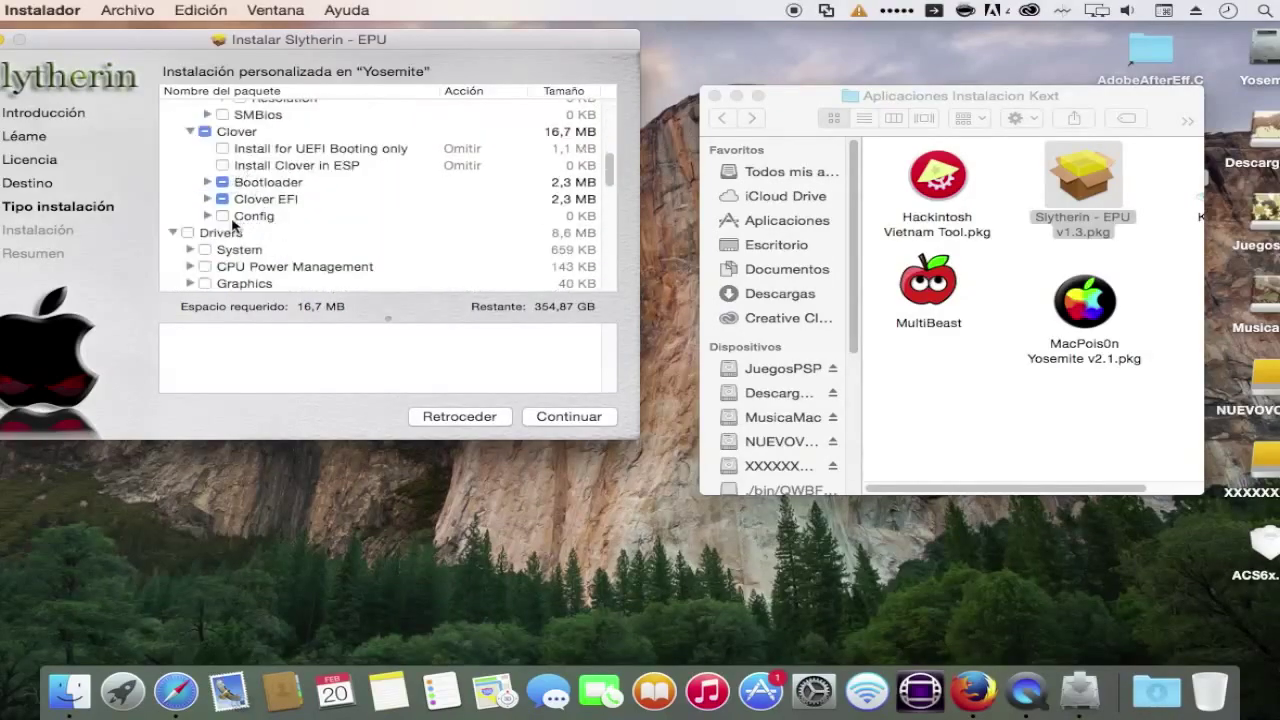
pyautogui.scroll(2, 231, 208)
pyautogui.scroll(2, 231, 208)
# Step: Examine the Mac models under Chameleon's SMBios group, such as iMac, MacbookAir and MacPro
pyautogui.click(209, 212)
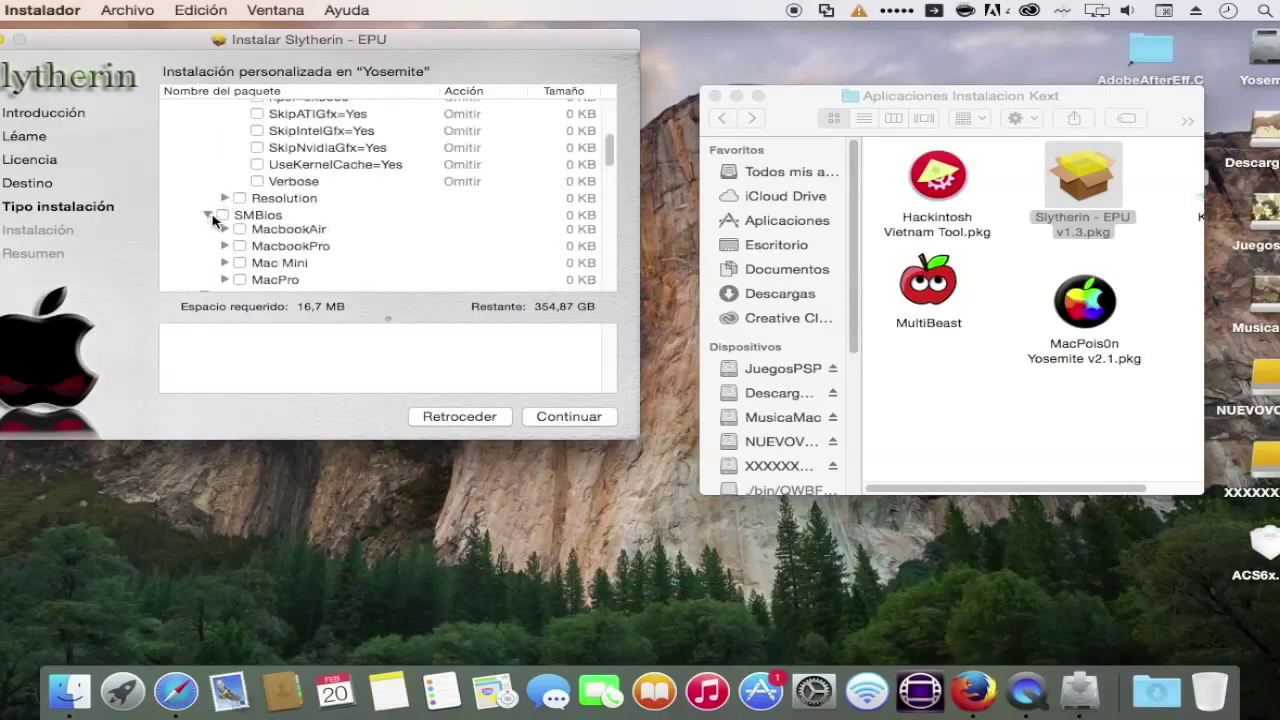
pyautogui.scroll(-2, 238, 220)
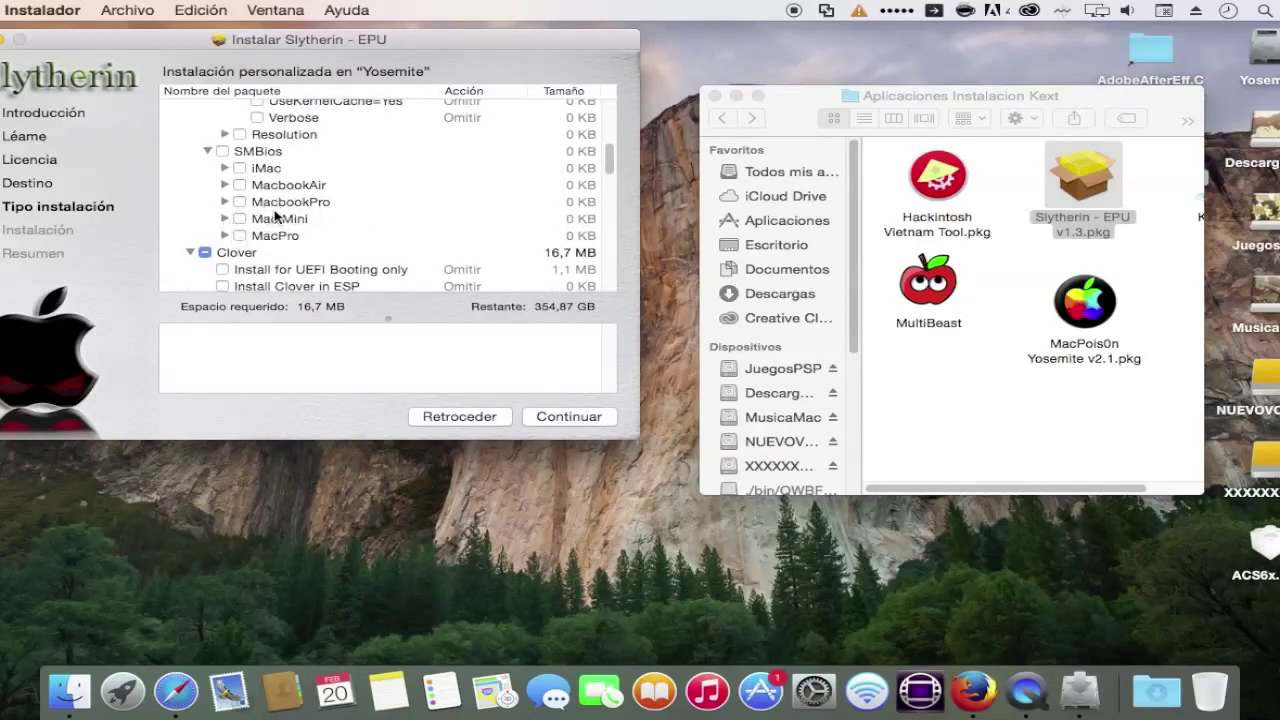
pyautogui.click(260, 172)
pyautogui.click(275, 187)
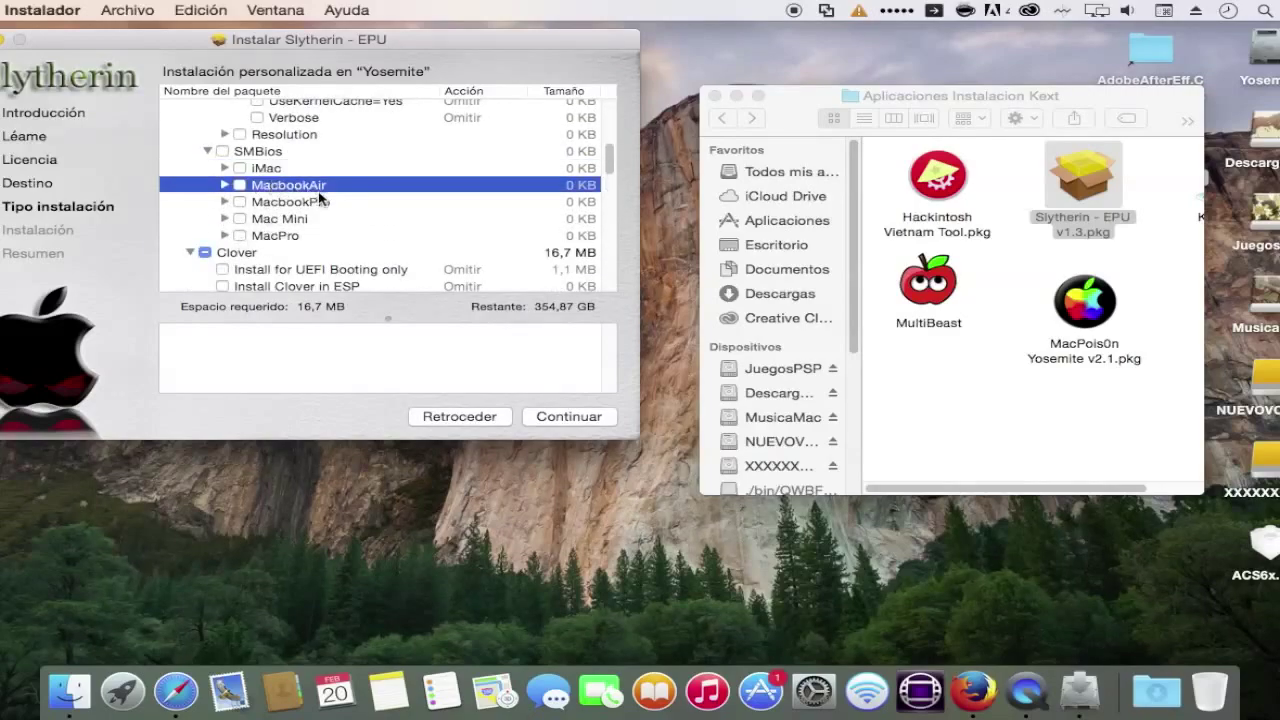
pyautogui.click(284, 236)
# Step: Look over the expanded Drivers, Fixes and Tools packages once more and quit the Slytherin installer
pyautogui.scroll(-5, 283, 238)
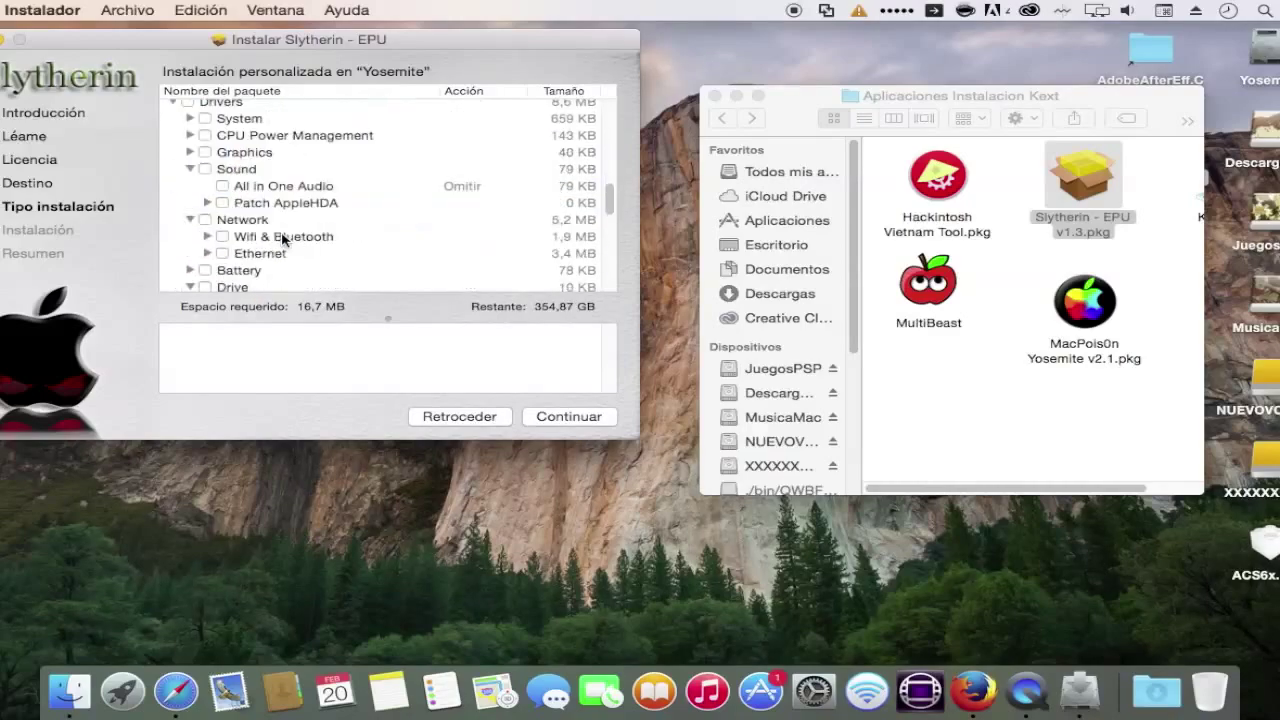
pyautogui.scroll(-3, 285, 240)
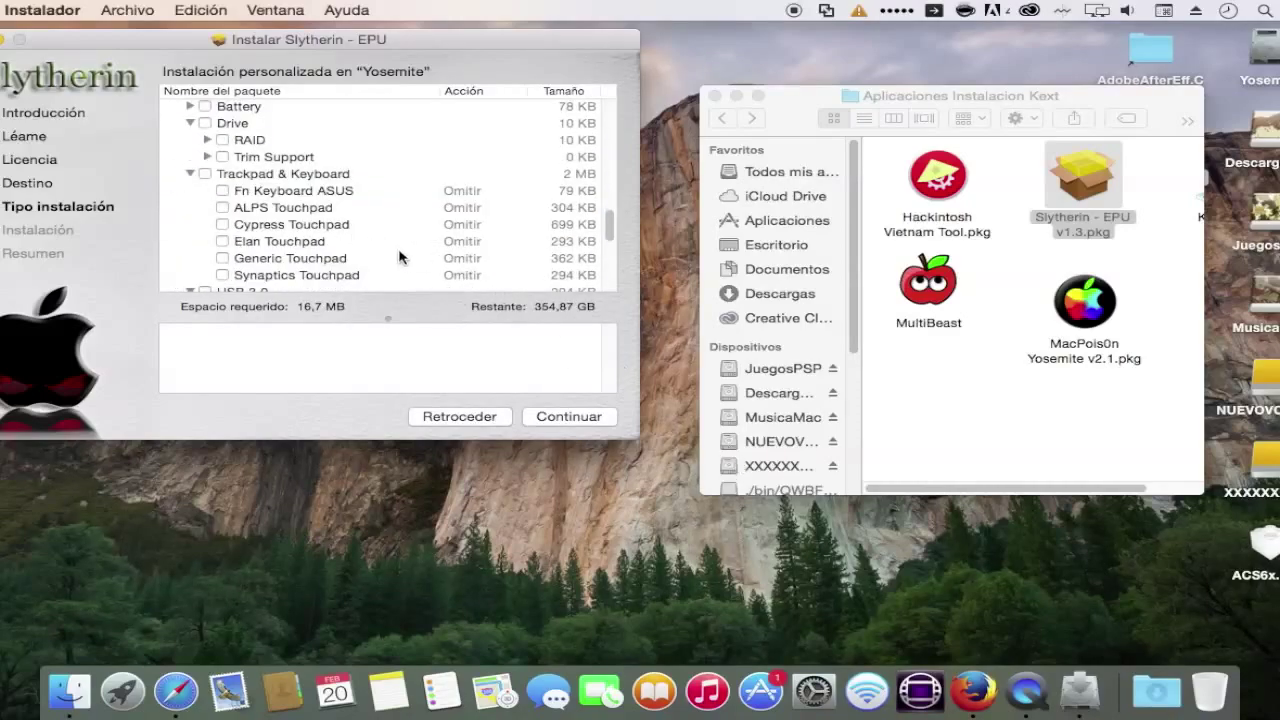
pyautogui.scroll(-3, 402, 258)
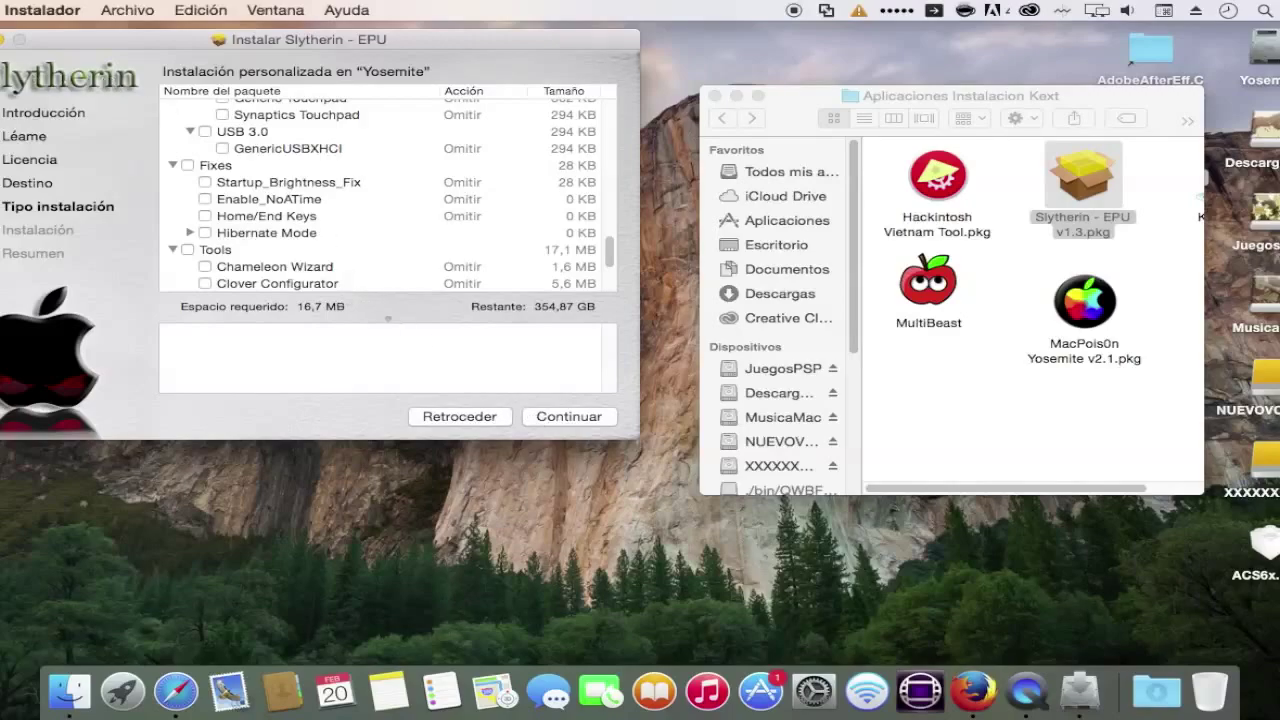
pyautogui.press('super+q')
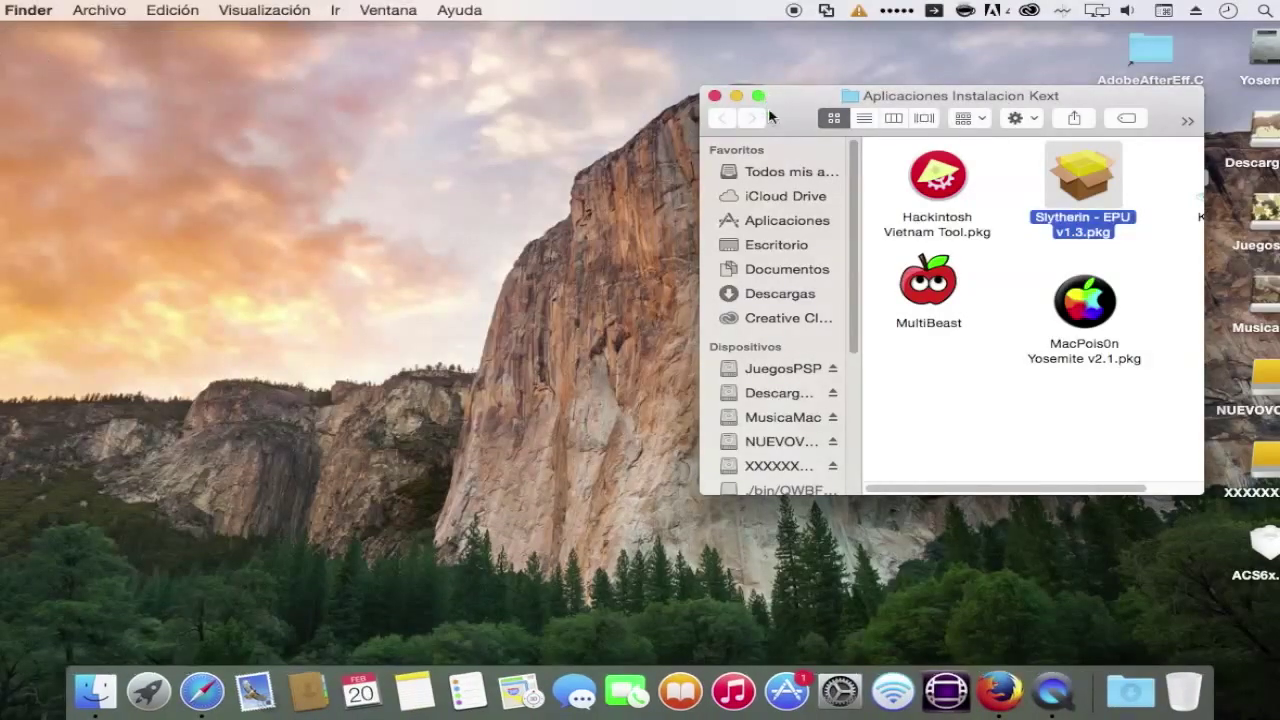
# Step: Reposition the Aplicaciones Instalacion Kext folder window and launch Kext Drop from it
pyautogui.moveTo(813, 111); pyautogui.dragTo(629, 47)
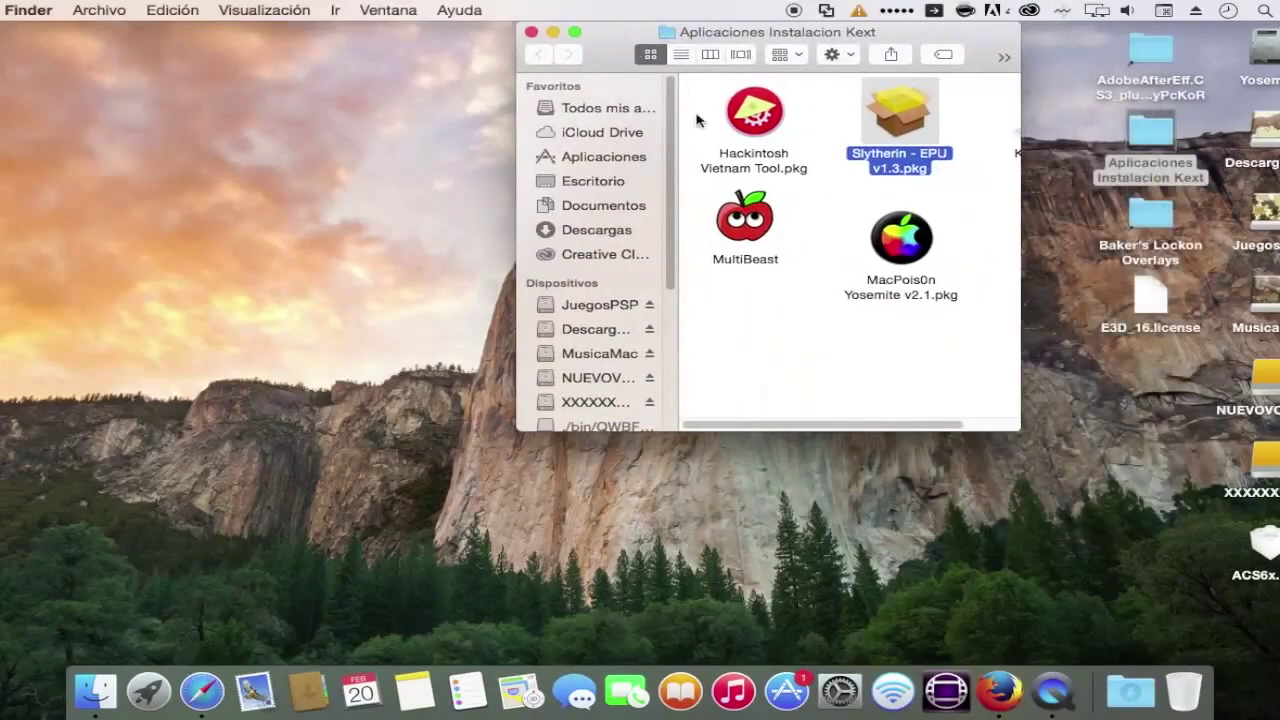
pyautogui.click(822, 264)
pyautogui.moveTo(900, 426); pyautogui.dragTo(997, 416)
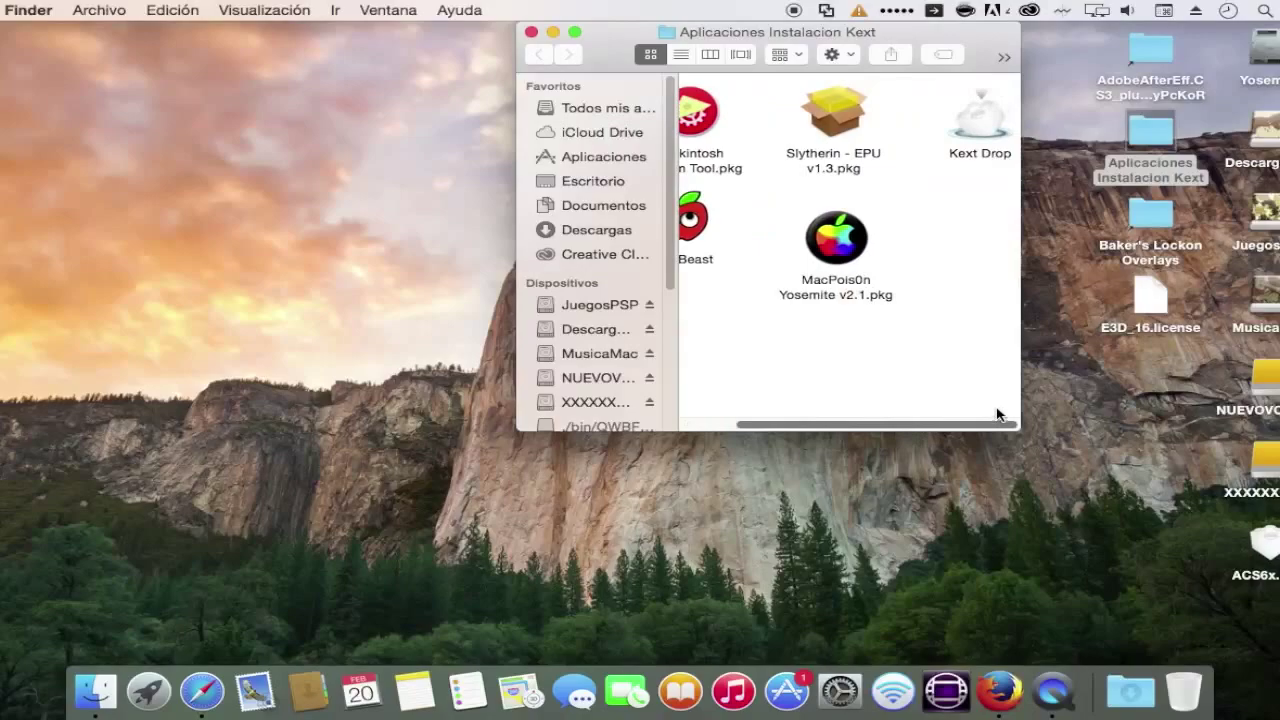
pyautogui.doubleClick(980, 125)
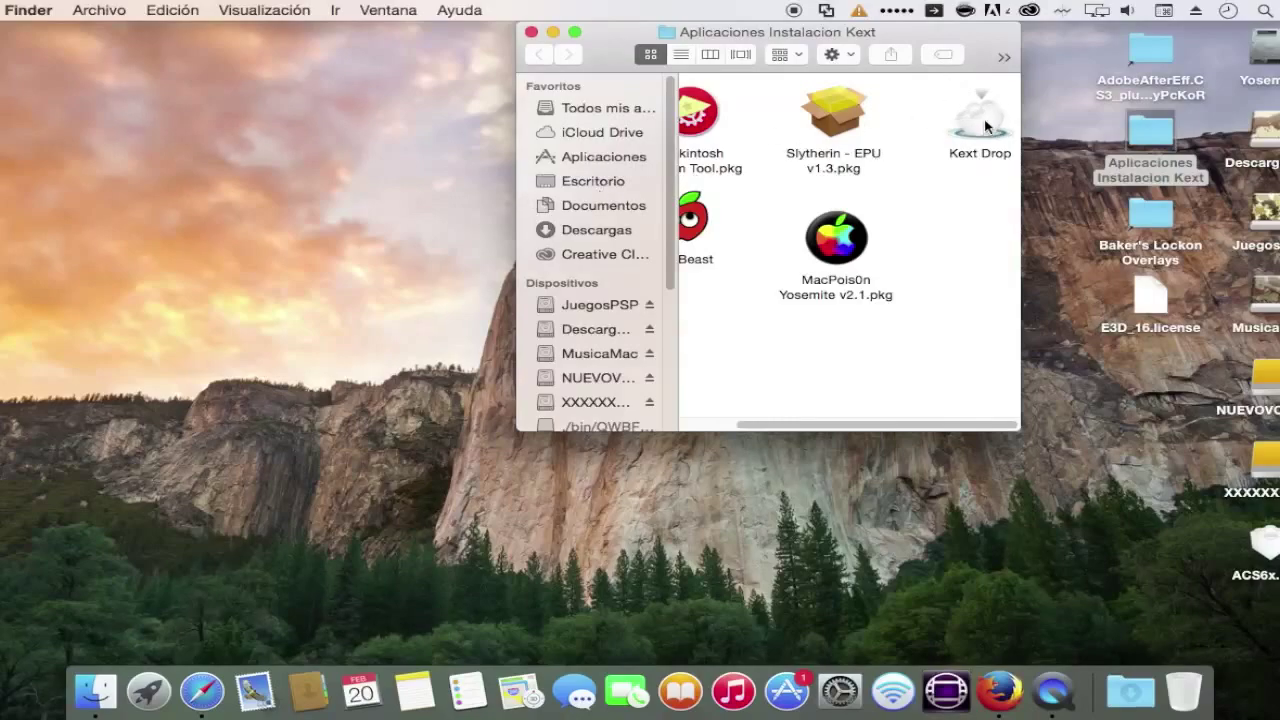
pyautogui.moveTo(980, 43); pyautogui.dragTo(562, 68)
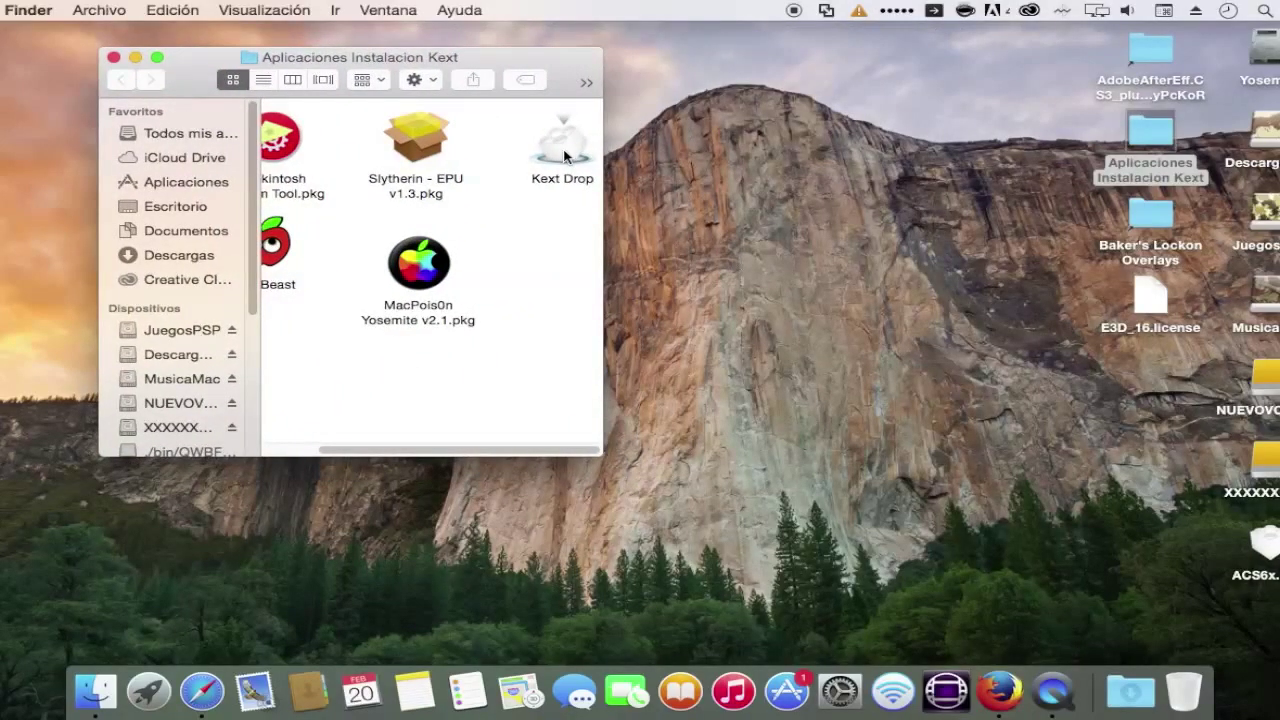
pyautogui.doubleClick(563, 145)
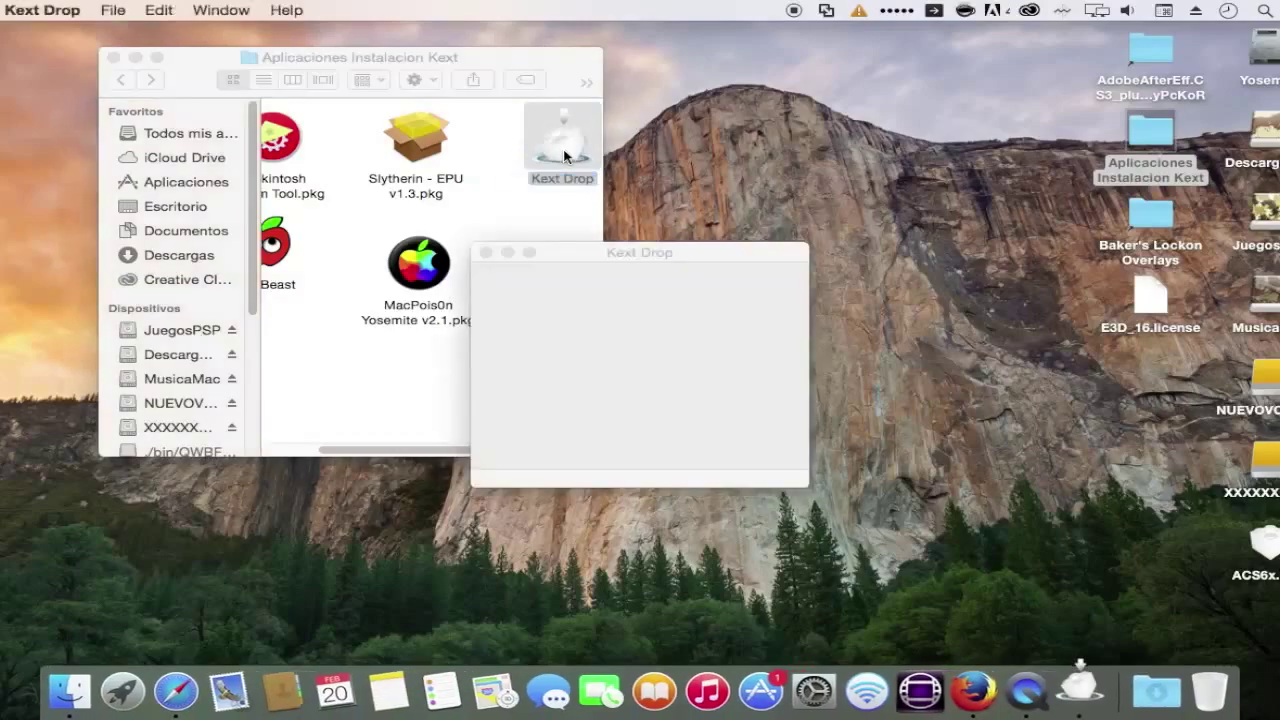
# Step: Arrange the Kext Drop window beside the Aplicaciones Instalacion Kext folder window so that the two do not overlap
pyautogui.click(616, 272)
pyautogui.moveTo(684, 256); pyautogui.dragTo(824, 60)
pyautogui.moveTo(503, 74); pyautogui.dragTo(373, 26)
pyautogui.moveTo(689, 40); pyautogui.dragTo(569, 35)
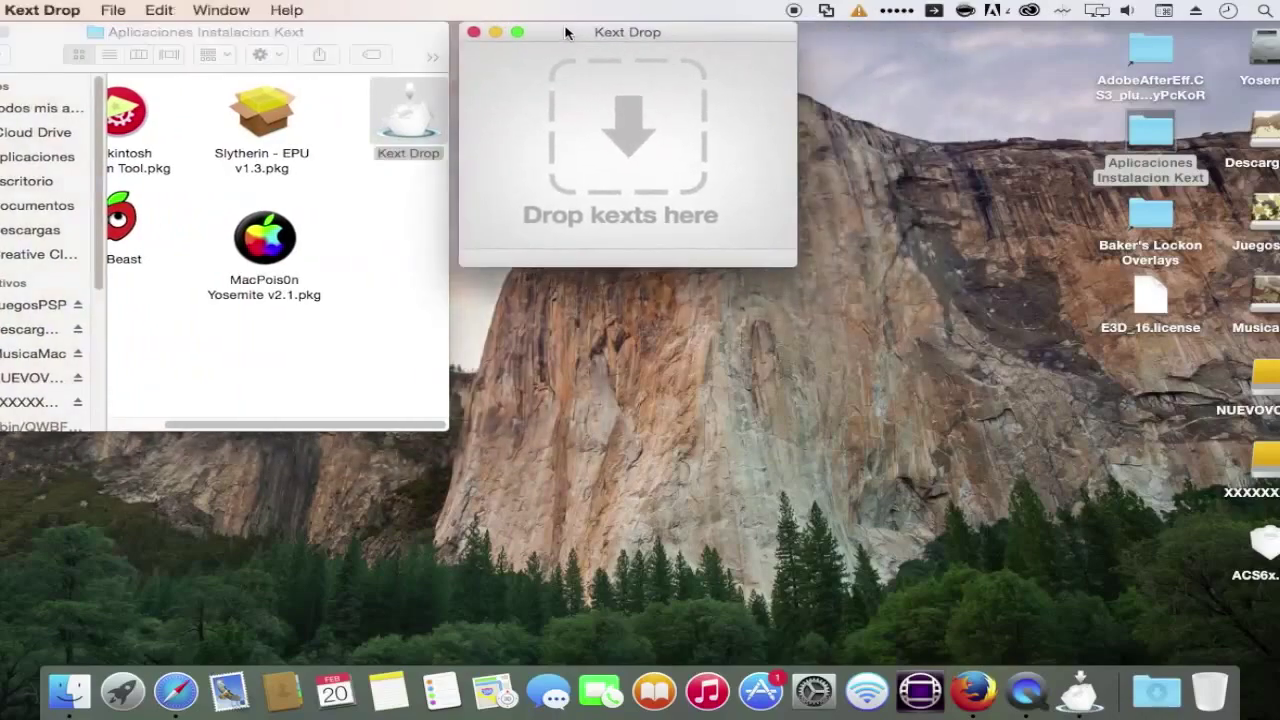
pyautogui.moveTo(316, 428)
pyautogui.mouseDown()
pyautogui.moveTo(200, 420)
pyautogui.moveTo(330, 425)
pyautogui.mouseUp()
pyautogui.moveTo(574, 37); pyautogui.dragTo(567, 40)
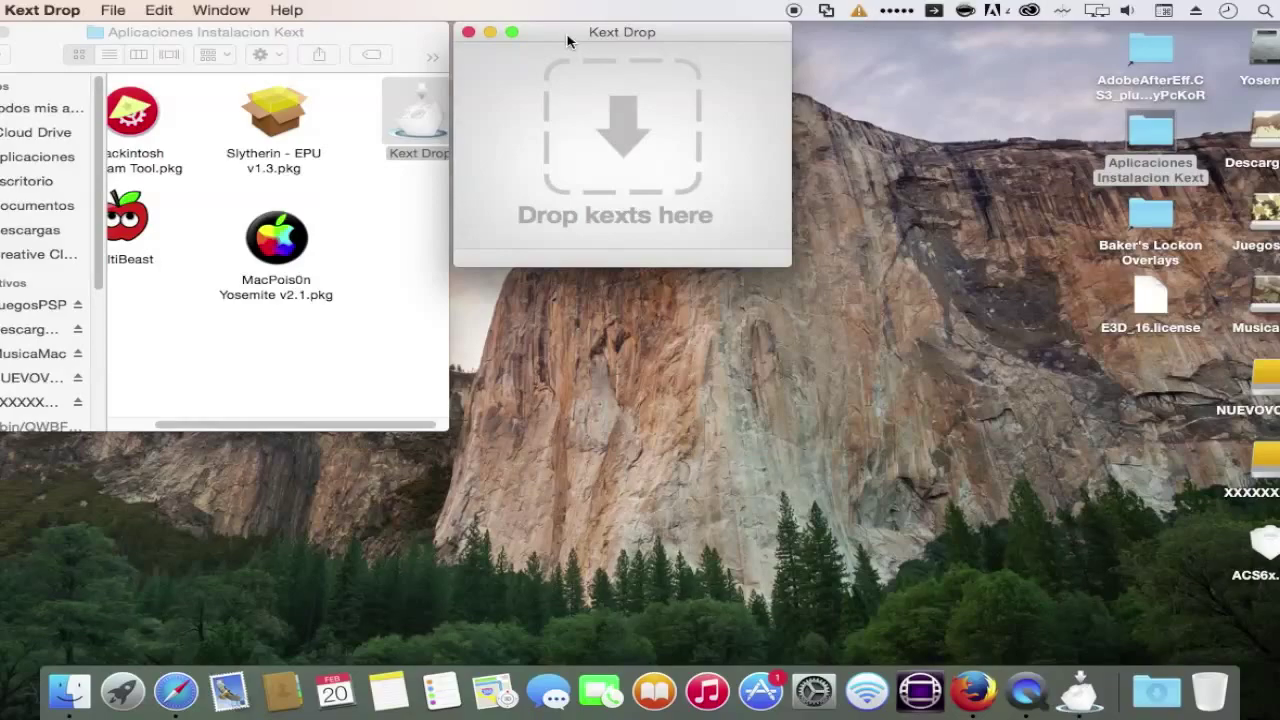
pyautogui.moveTo(572, 37)
pyautogui.mouseDown()
pyautogui.moveTo(543, 34)
pyautogui.moveTo(557, 30)
pyautogui.mouseUp()
# Step: Select the ACS6x file on the desktop and close both Kext Drop and the Aplicaciones Instalacion Kext folder window
pyautogui.moveTo(1265, 545); pyautogui.dragTo(1133, 507)
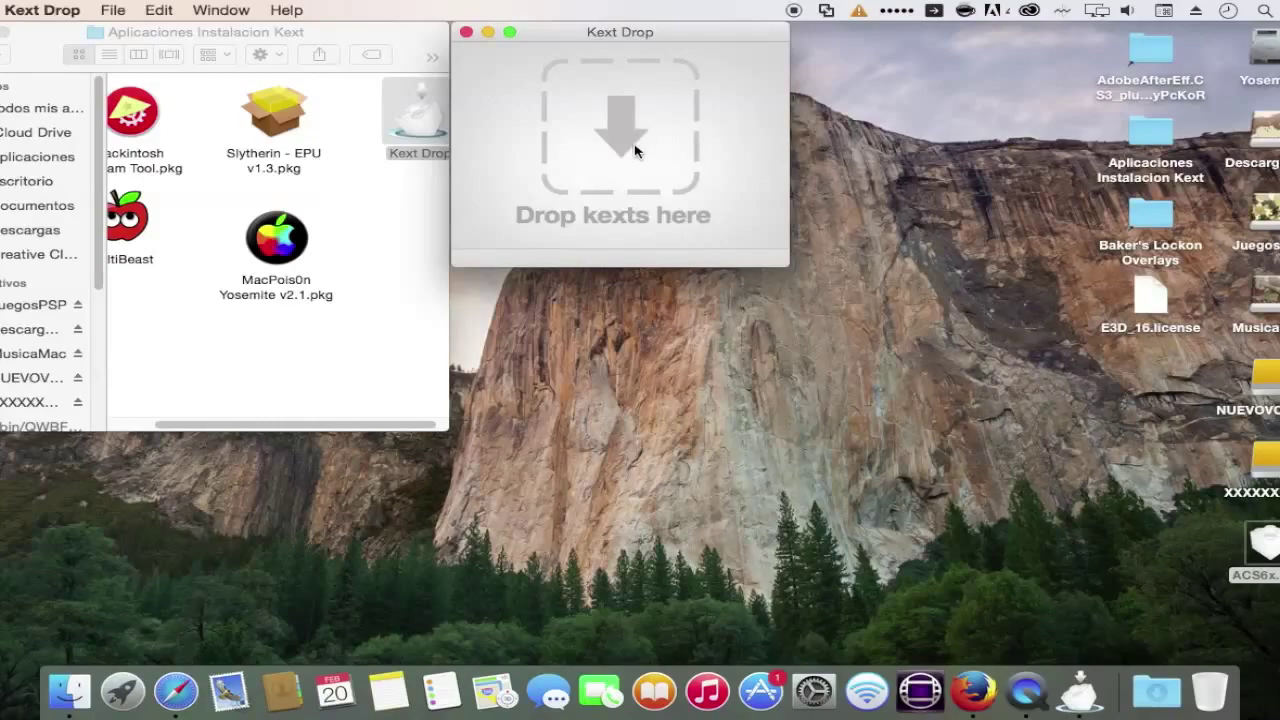
pyautogui.click(466, 32)
pyautogui.moveTo(90, 60); pyautogui.dragTo(348, 76)
pyautogui.click(217, 47)
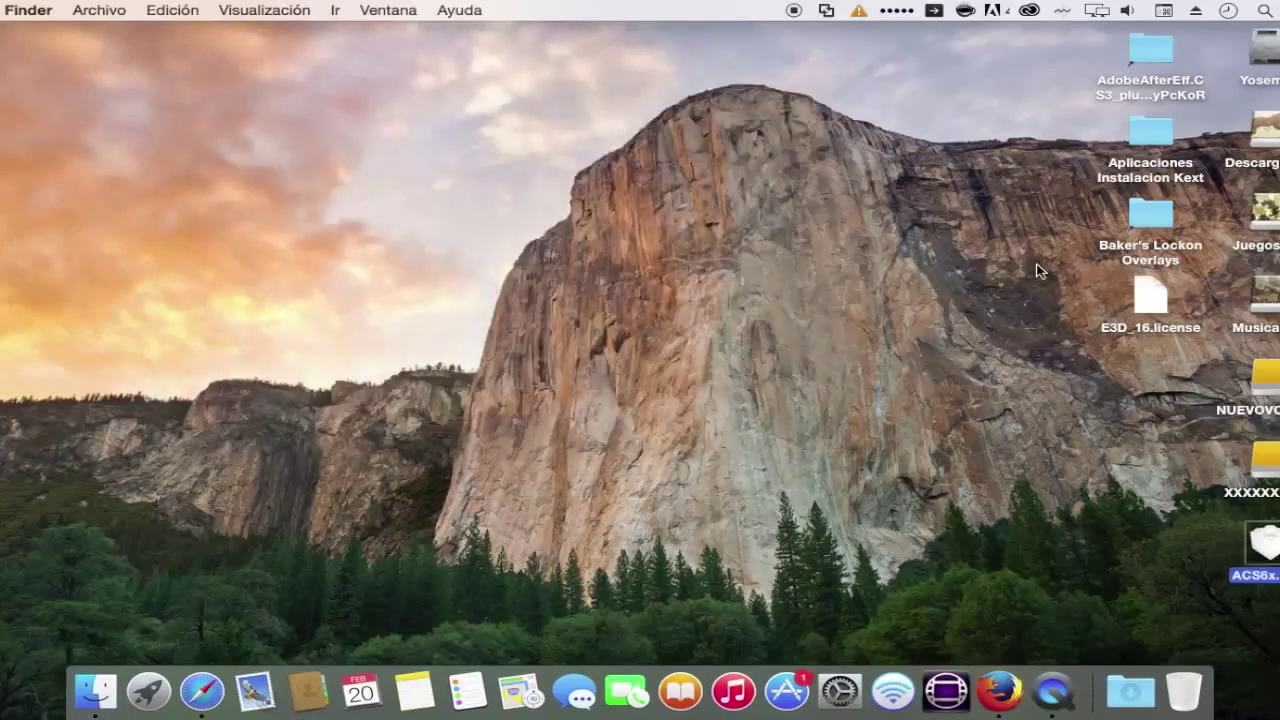